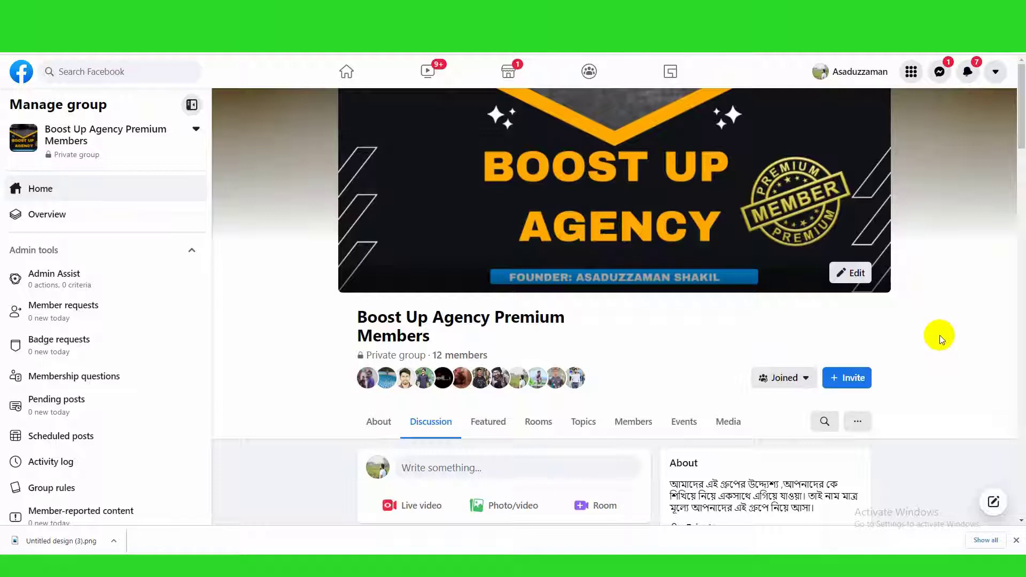
scroll(943, 348, "down", 1)
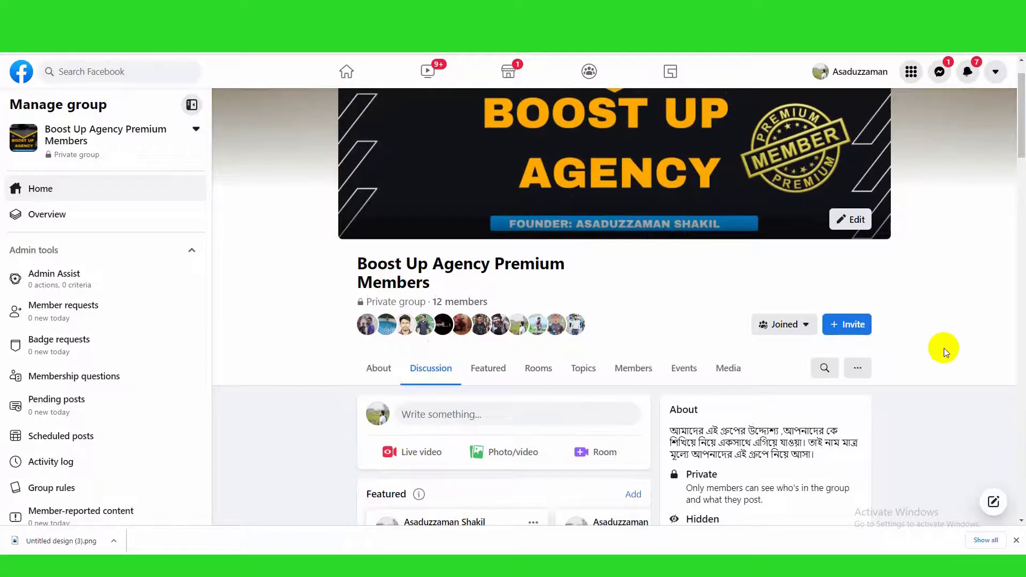
scroll(944, 348, "up", 1)
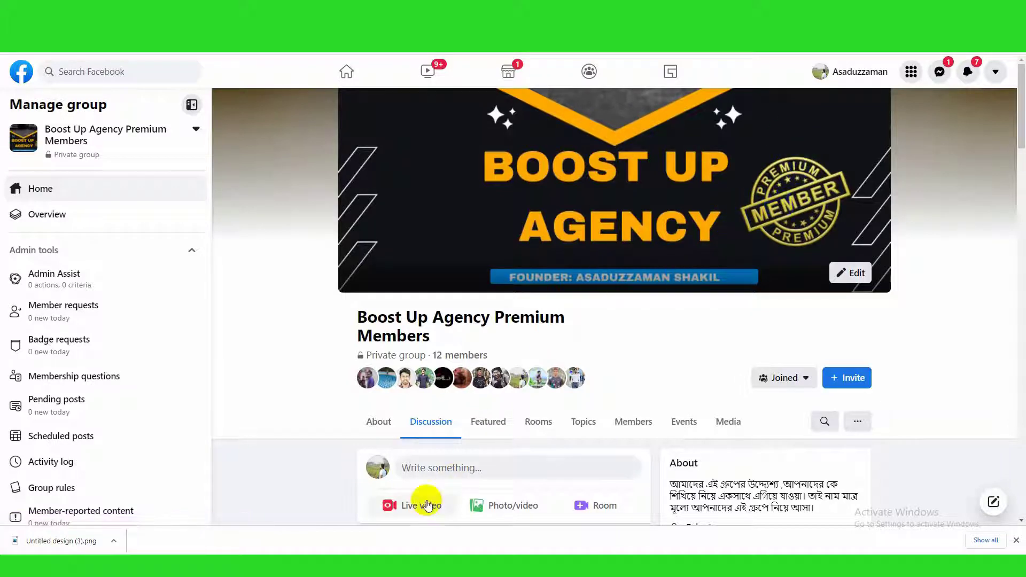
Search Google for "kwork" in a new browser tab and open the kwork.com site.
left_click(412, 568)
left_click(460, 10)
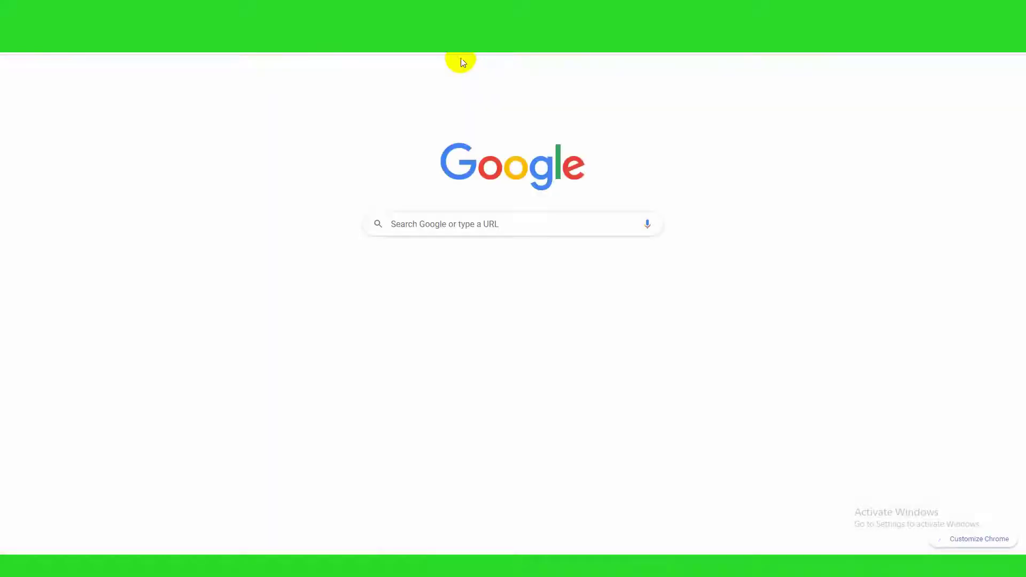
left_click(457, 28)
type("k")
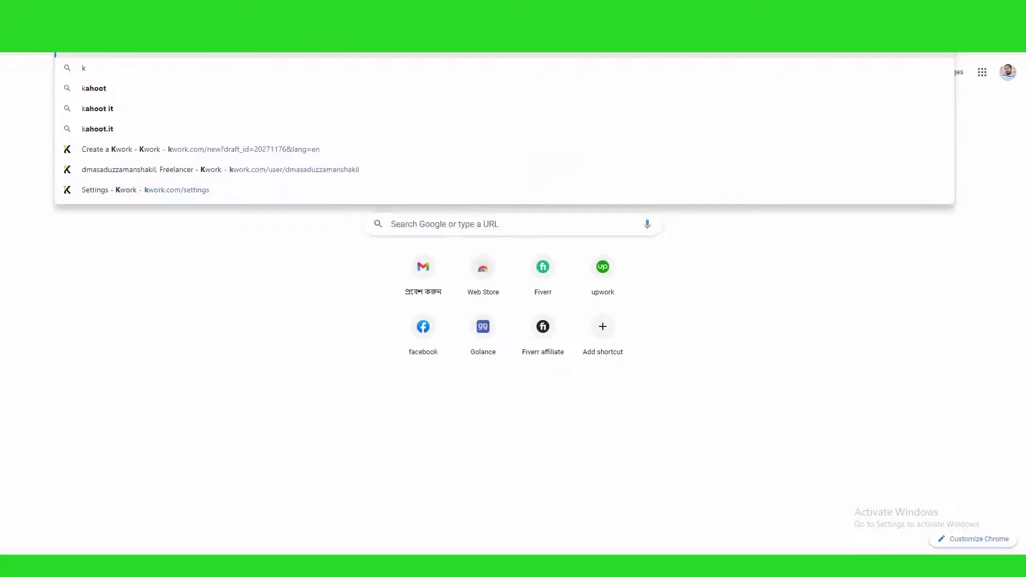
type("worj")
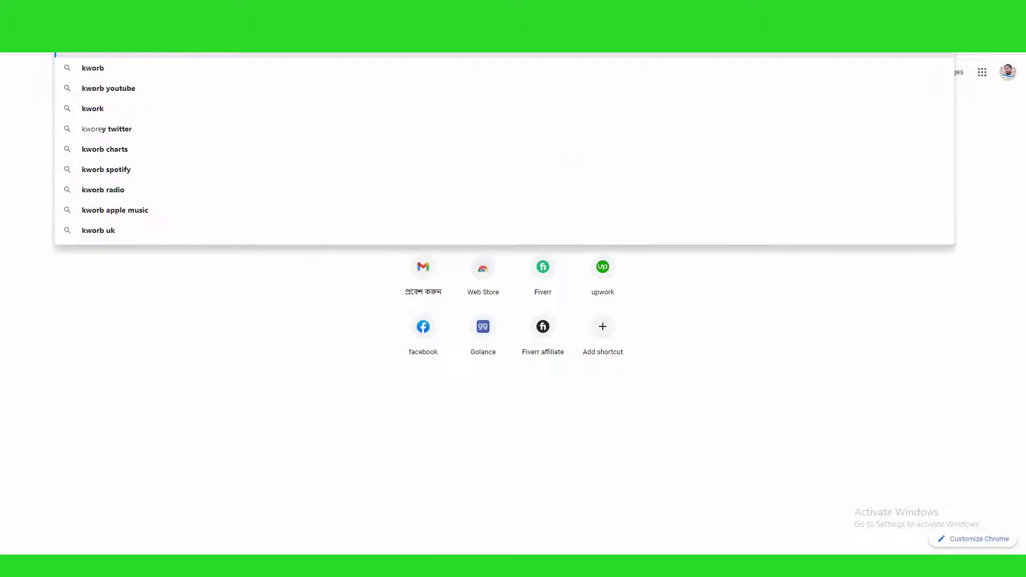
key("BackSpace")
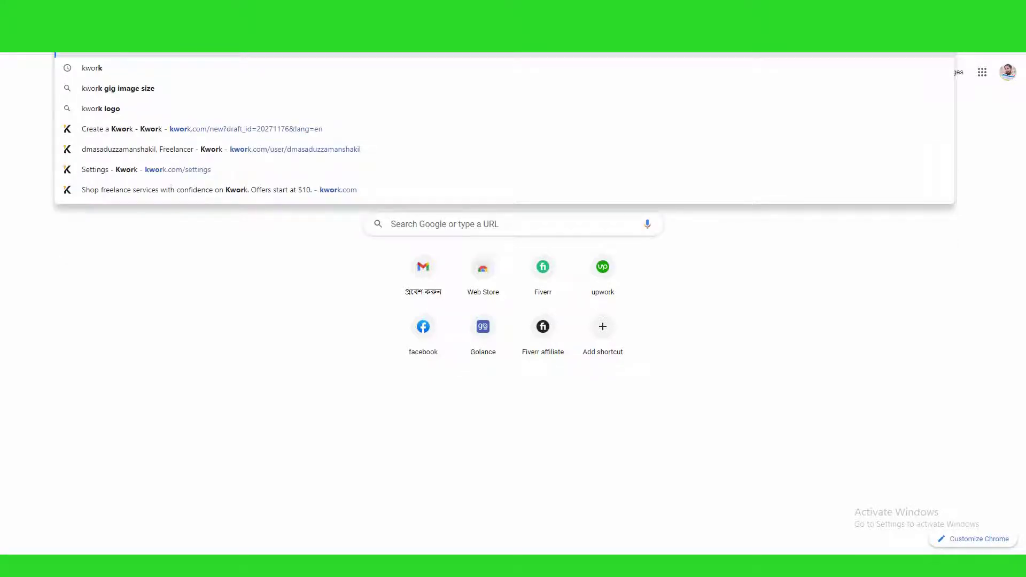
type("k")
key("Return")
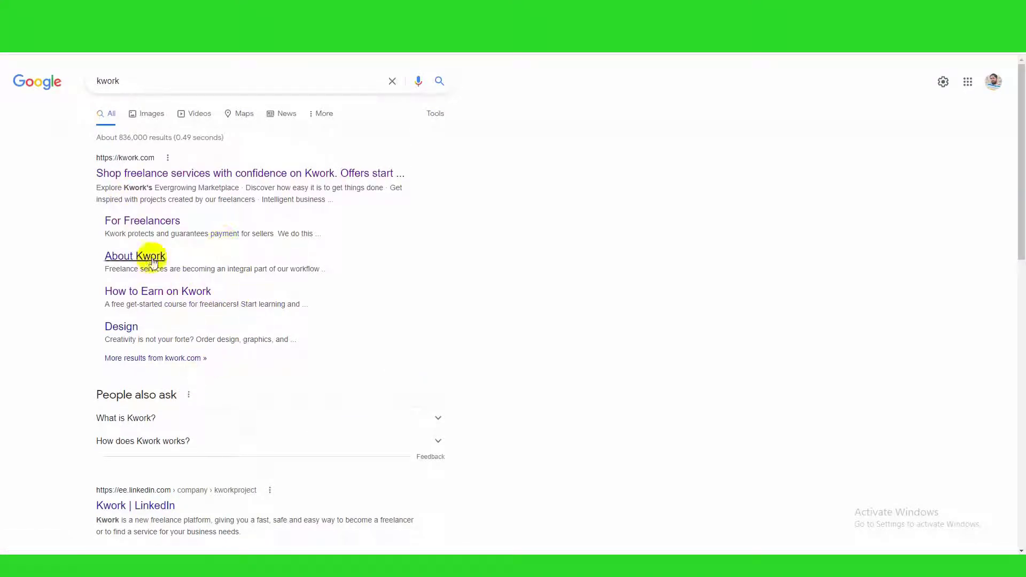
left_click(159, 174)
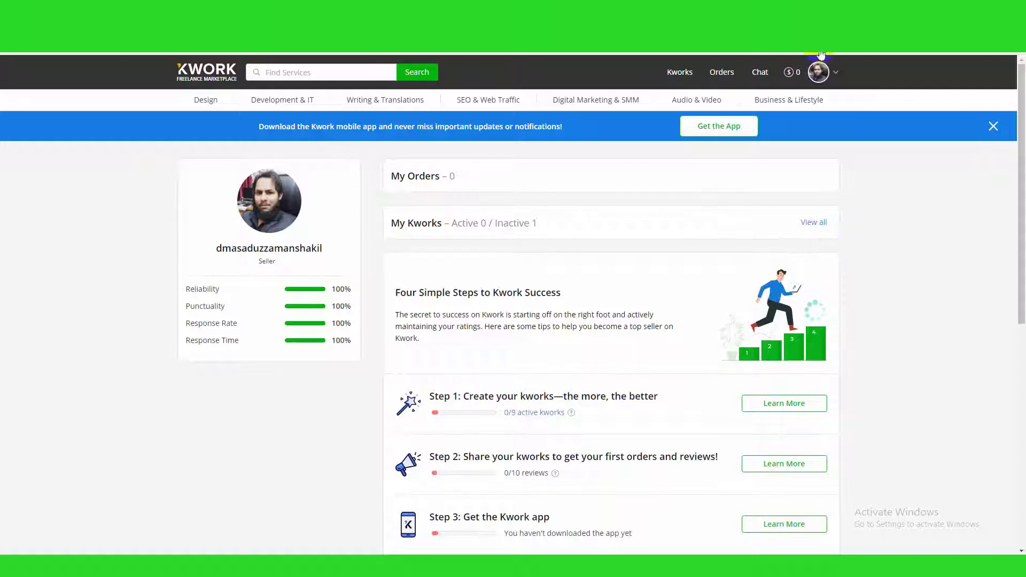
Open the account's own seller profile page and review its description, kworks and reviews sections.
mouse_move(819, 74)
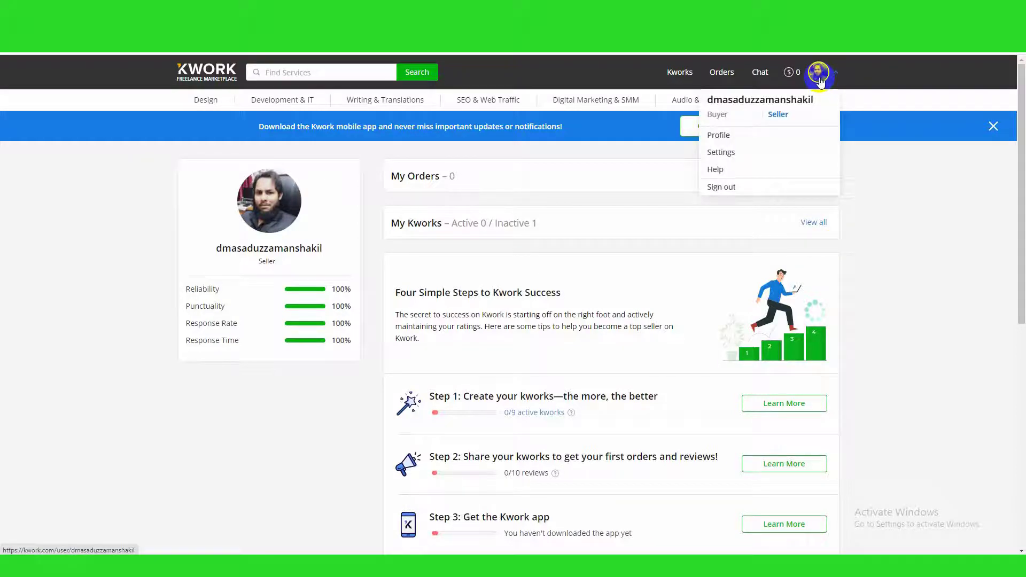
left_click(821, 81)
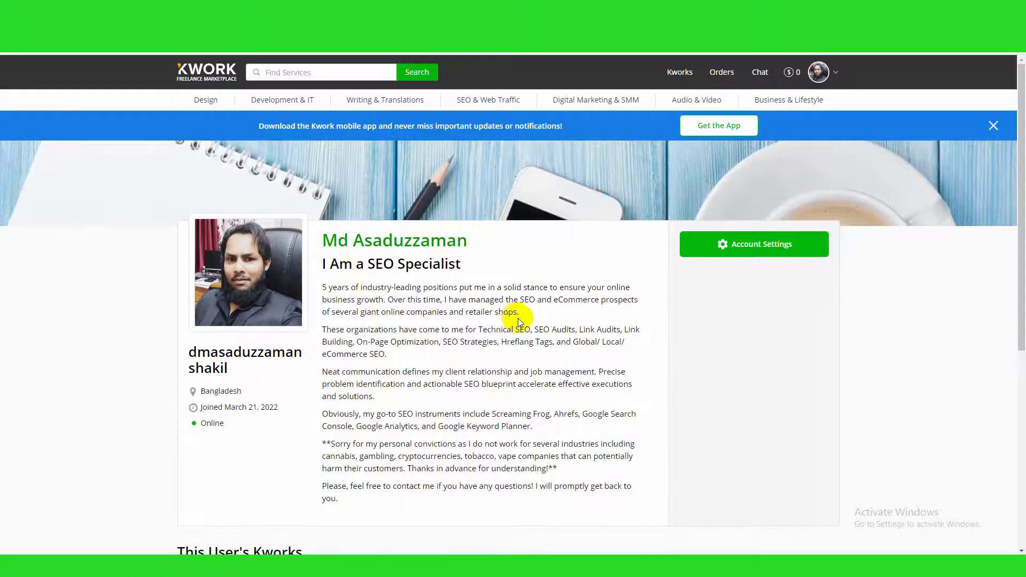
scroll(519, 320, "down", 5)
scroll(522, 400, "up", 4)
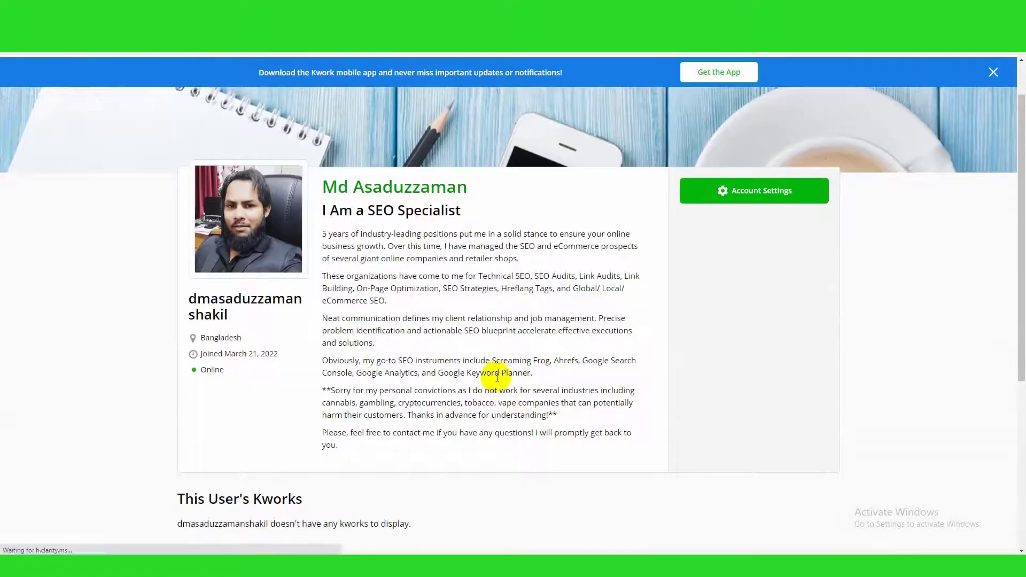
scroll(541, 393, "down", 2)
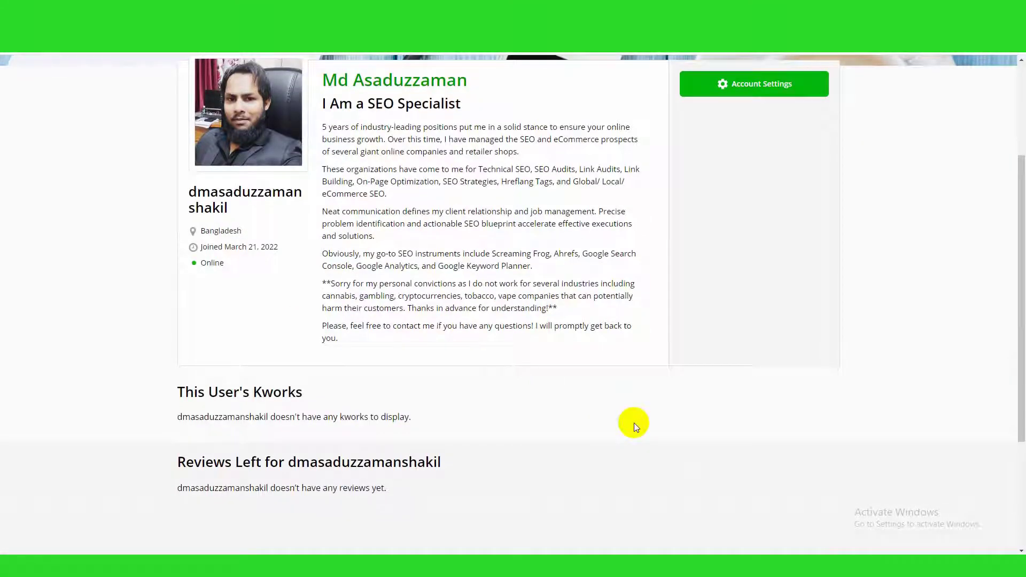
scroll(640, 412, "up", 3)
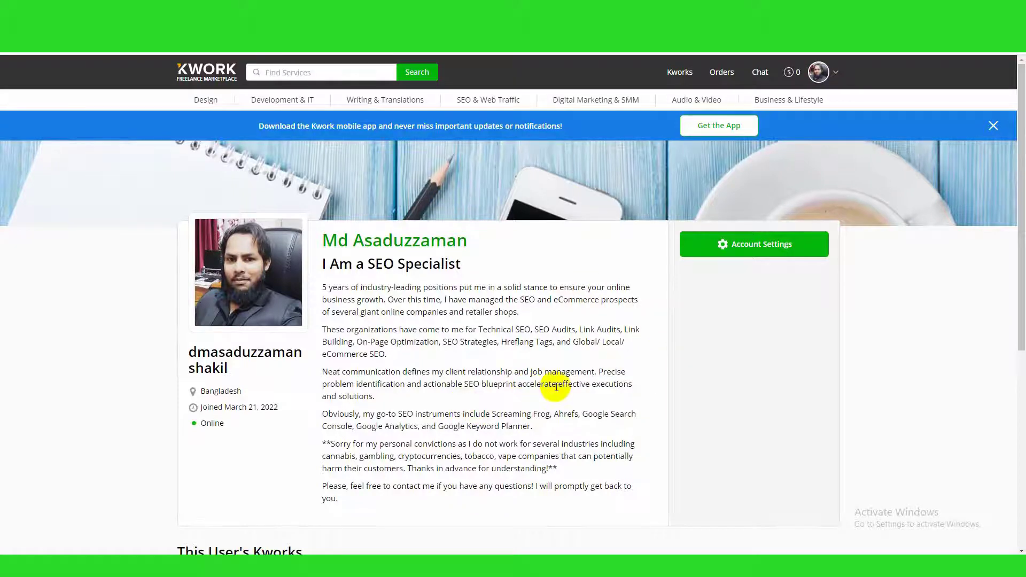
scroll(556, 387, "down", 2)
scroll(790, 408, "up", 2)
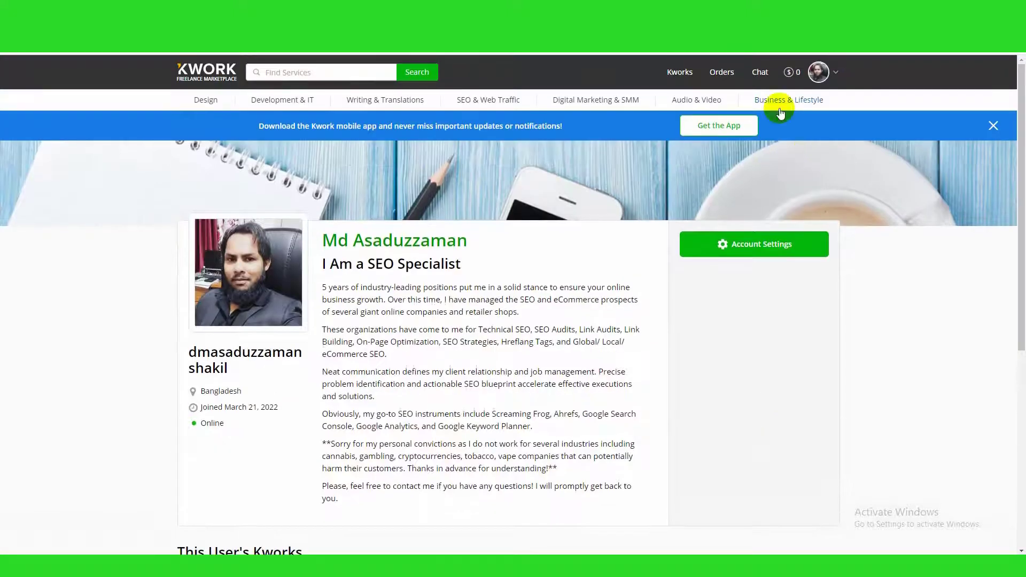
Open the account settings and review the General settings and the Withdrawal Methods.
left_click(818, 72)
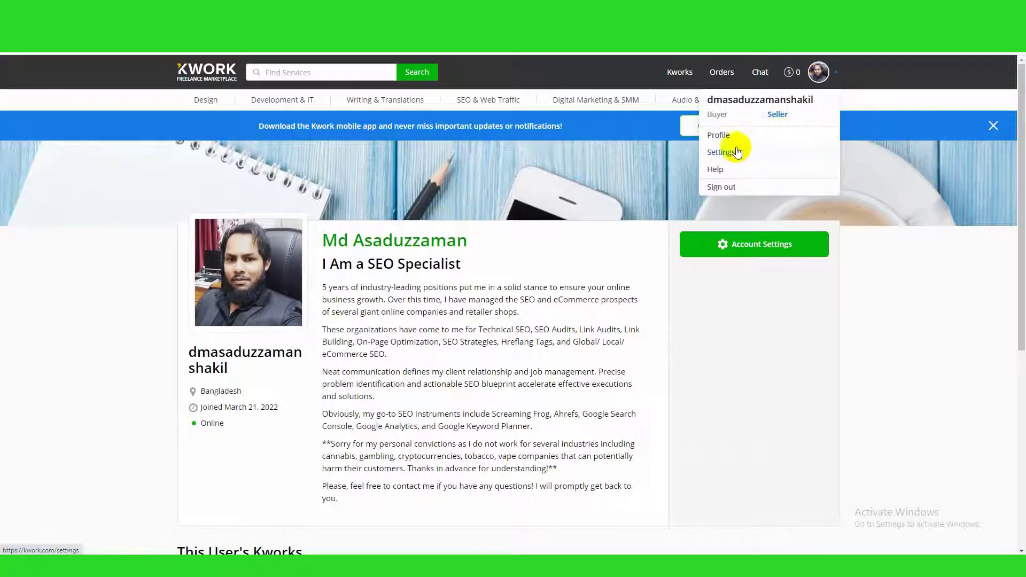
left_click(737, 152)
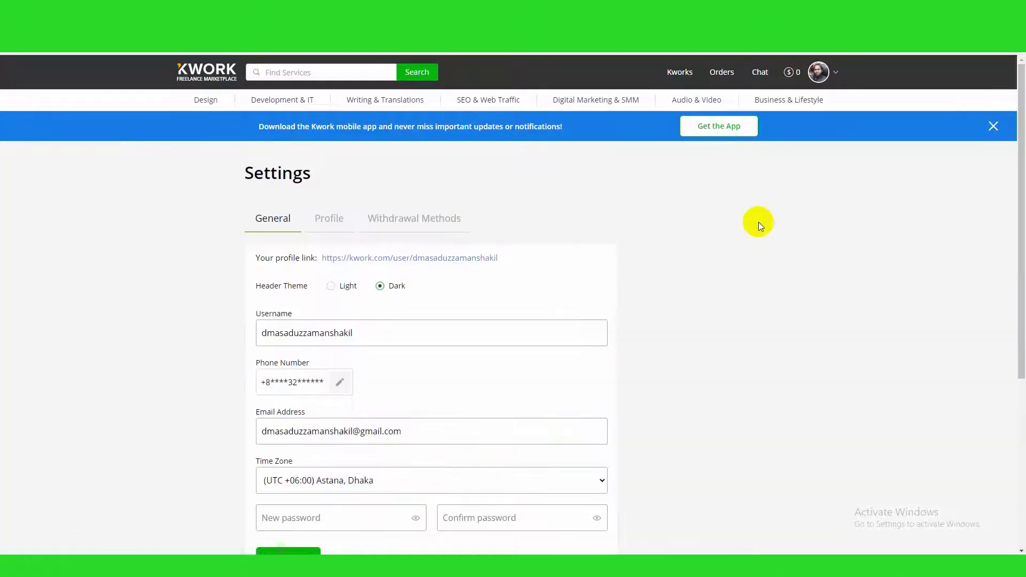
scroll(483, 330, "down", 5)
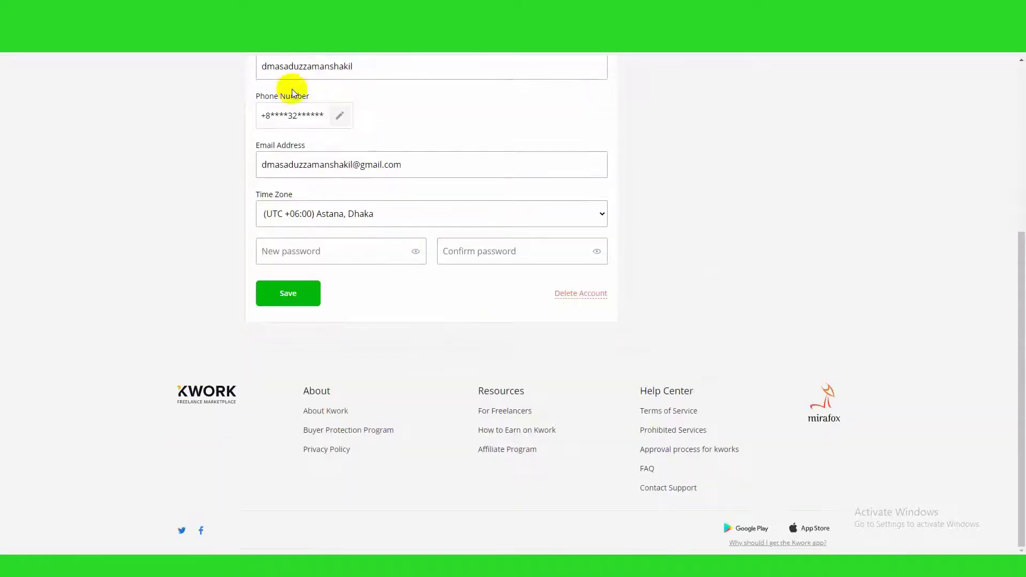
scroll(557, 419, "up", 2)
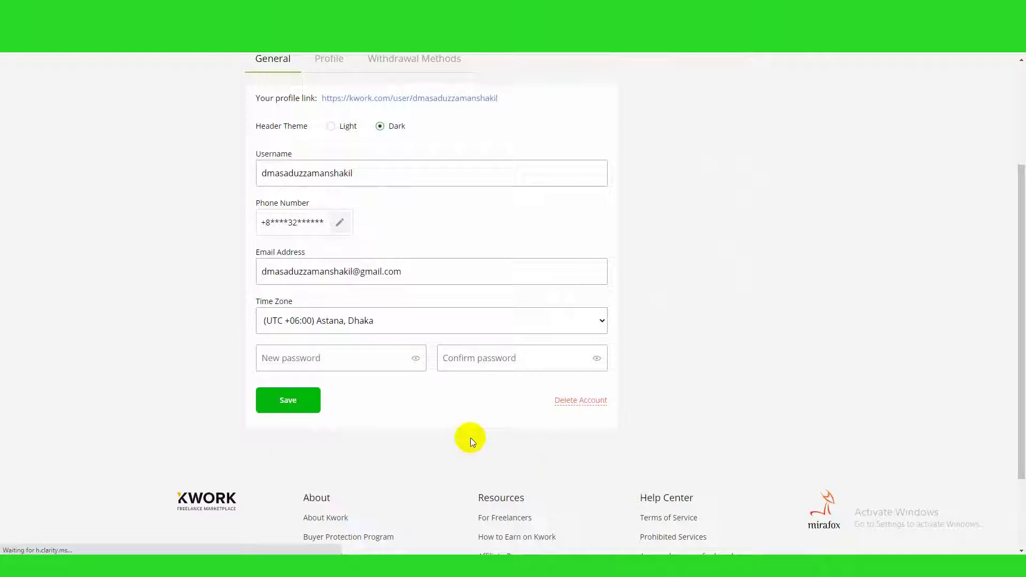
scroll(439, 458, "up", 1)
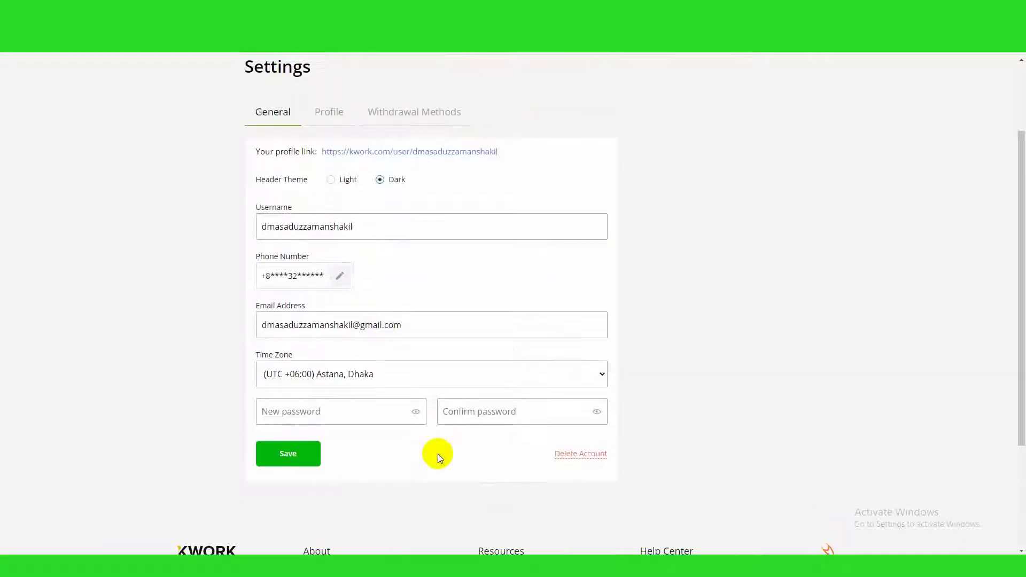
left_click(414, 109)
left_click(394, 191)
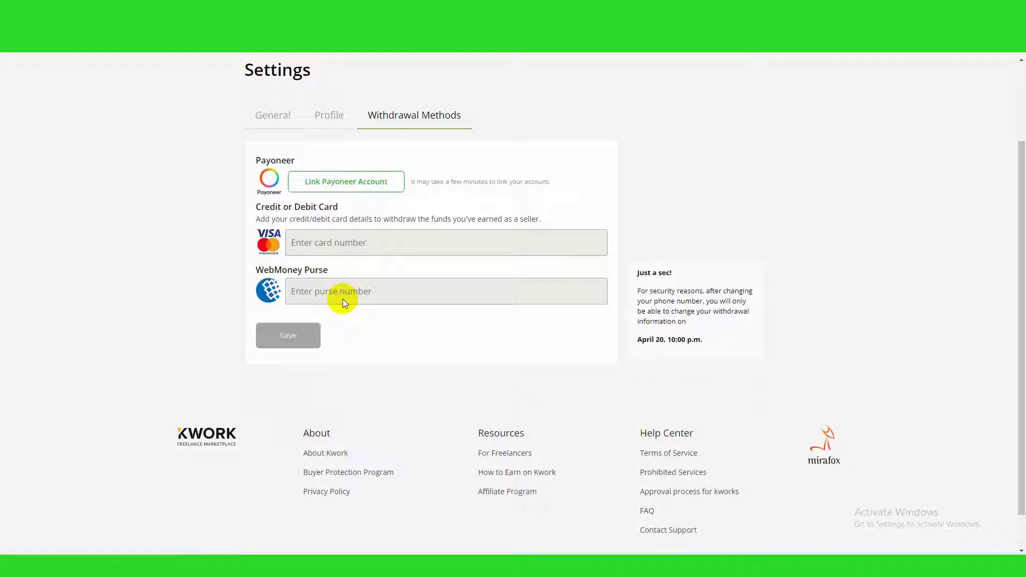
Review the Profile settings, from the name and picture to the business hours, country and profile banner.
left_click(328, 125)
scroll(442, 288, "down", 9)
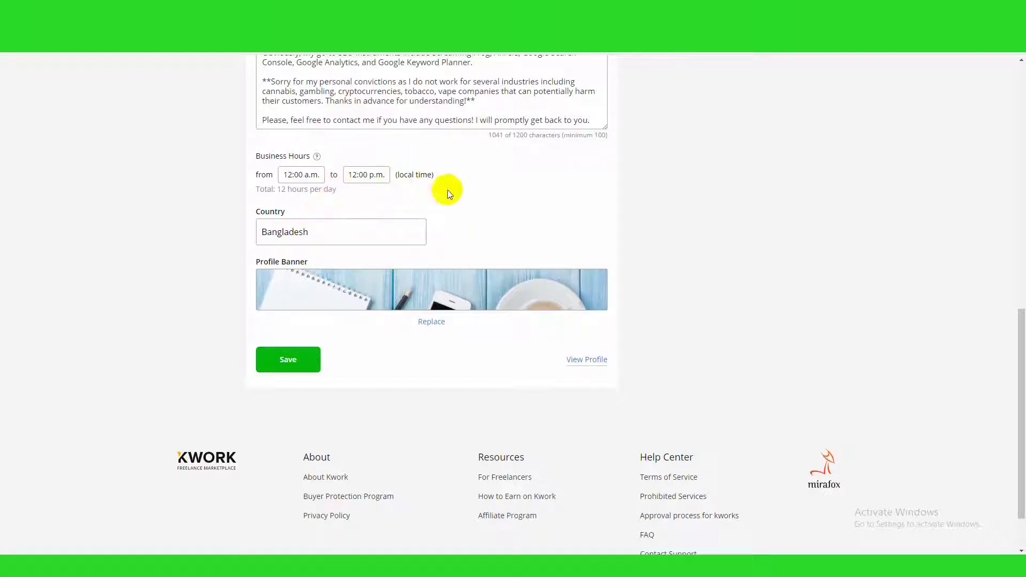
scroll(572, 236, "down", 2)
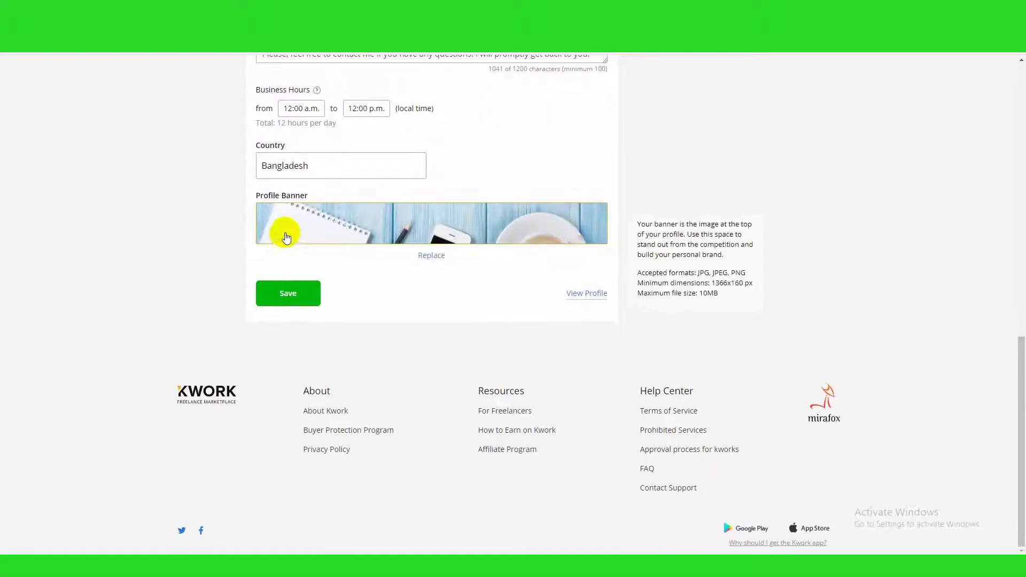
scroll(425, 312, "up", 2)
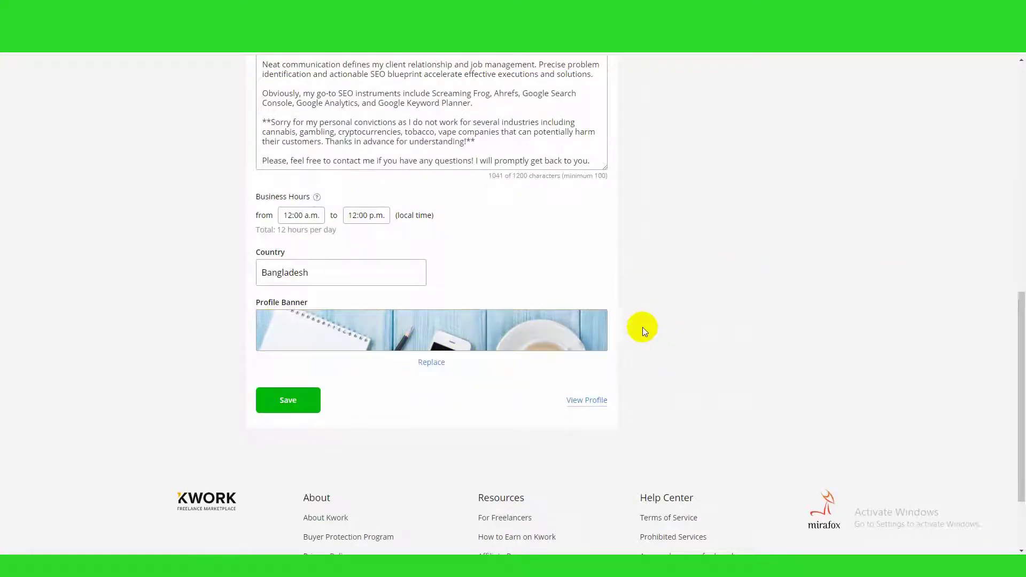
scroll(639, 328, "up", 10)
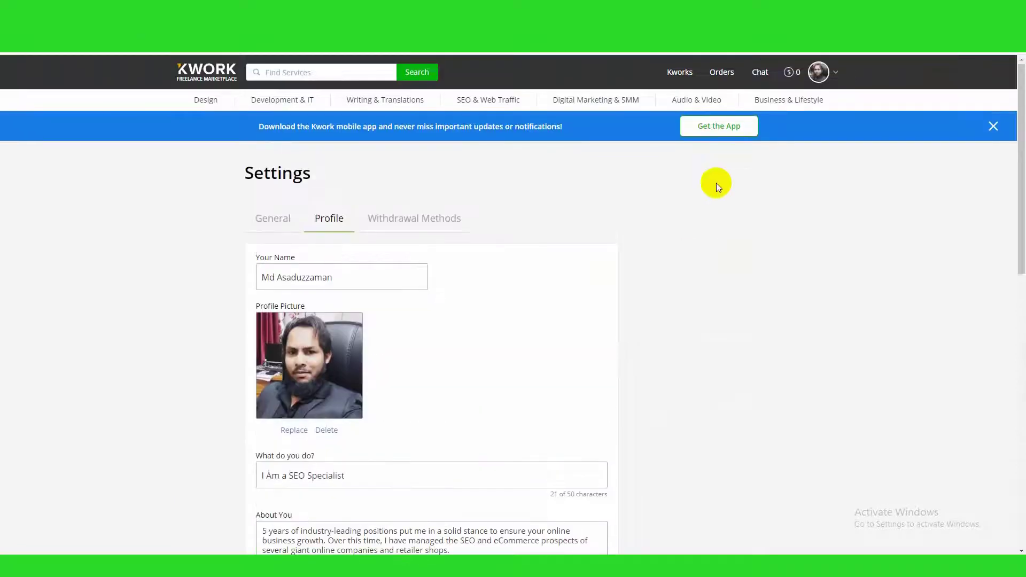
Return from the settings to the public seller profile and look through the whole page.
mouse_move(818, 72)
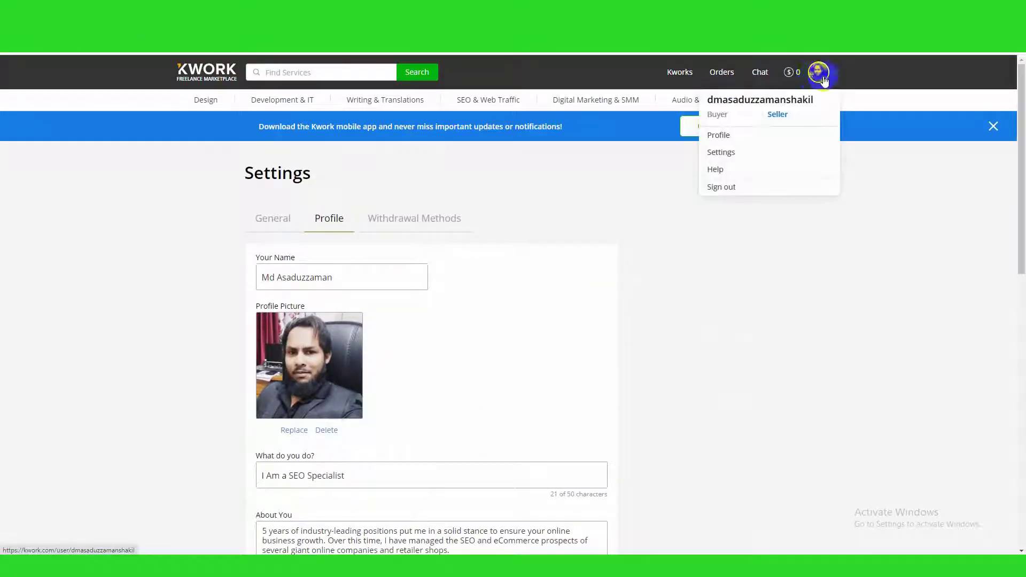
left_click(723, 135)
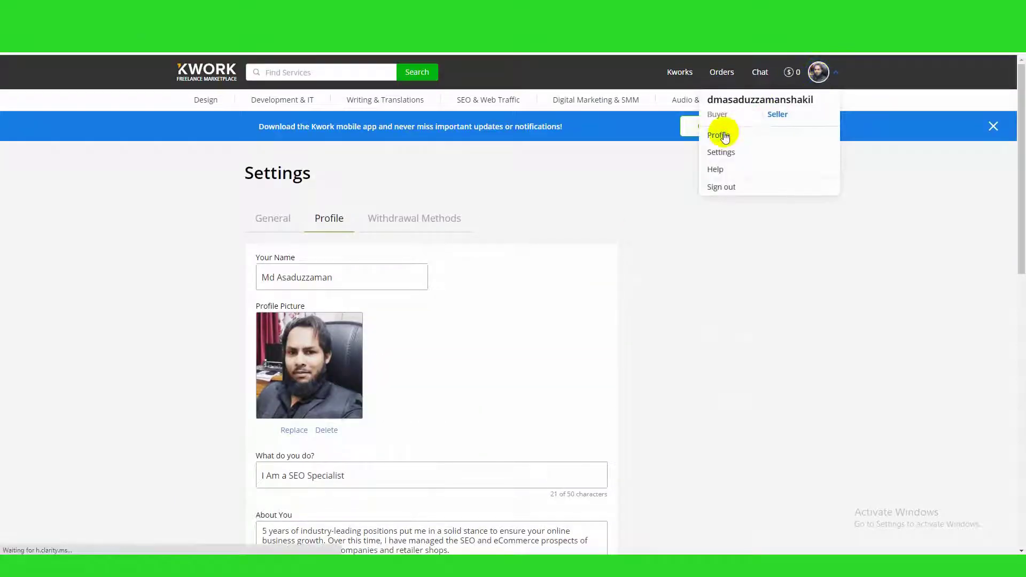
scroll(751, 230, "down", 2)
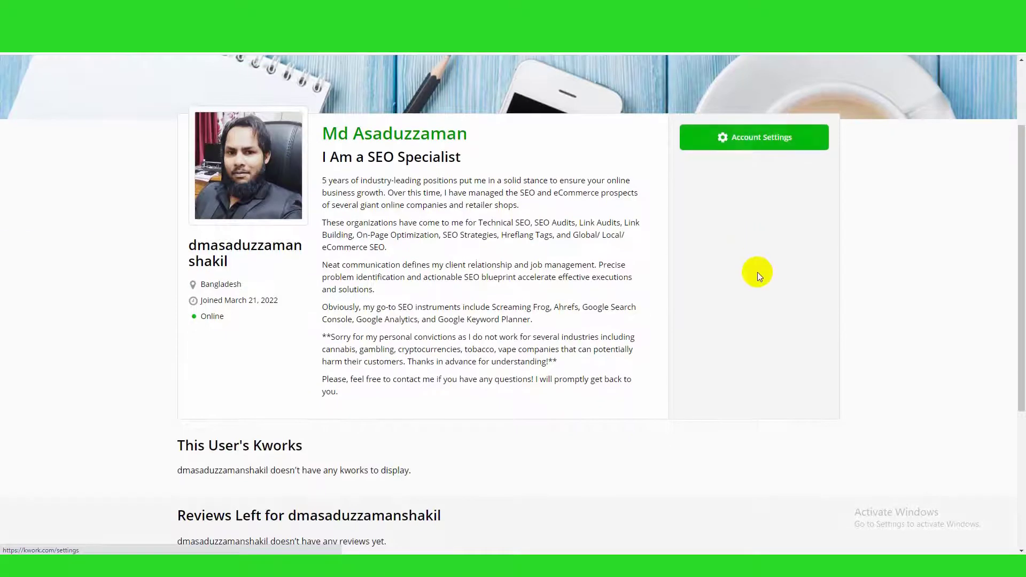
scroll(754, 317, "down", 3)
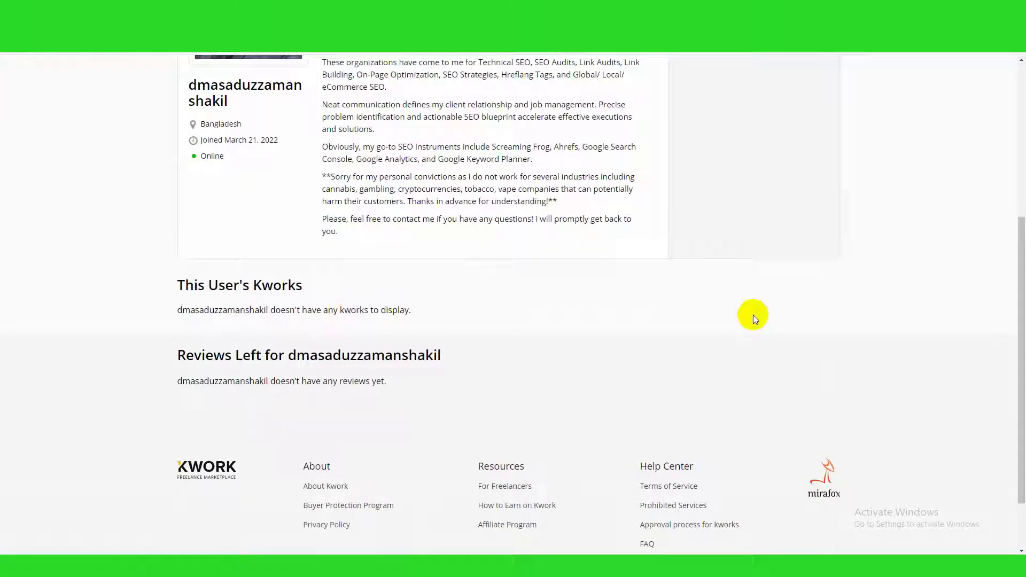
scroll(753, 315, "up", 5)
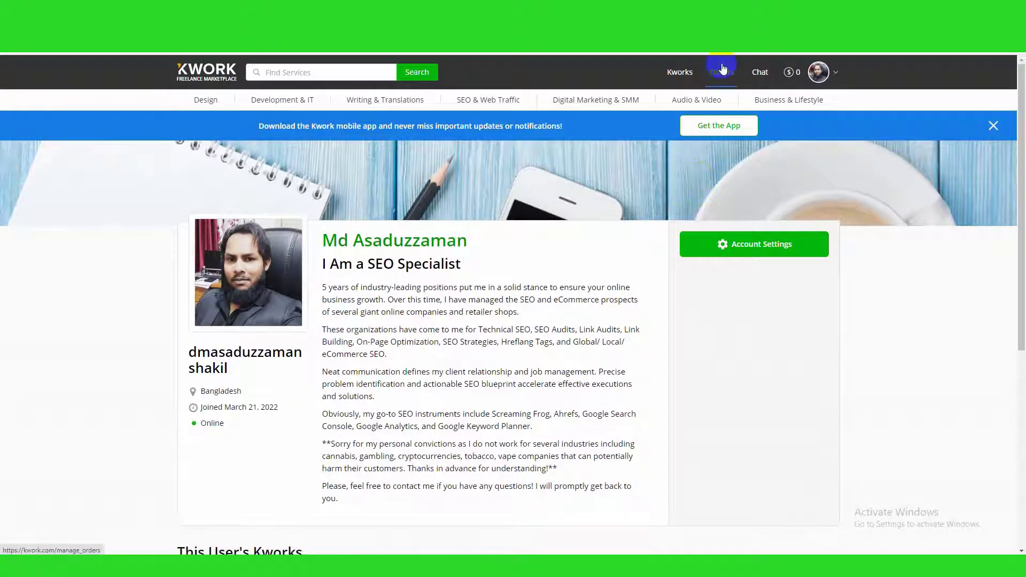
Start creating a new kwork from My Kworks and activate its Title field.
left_click(680, 73)
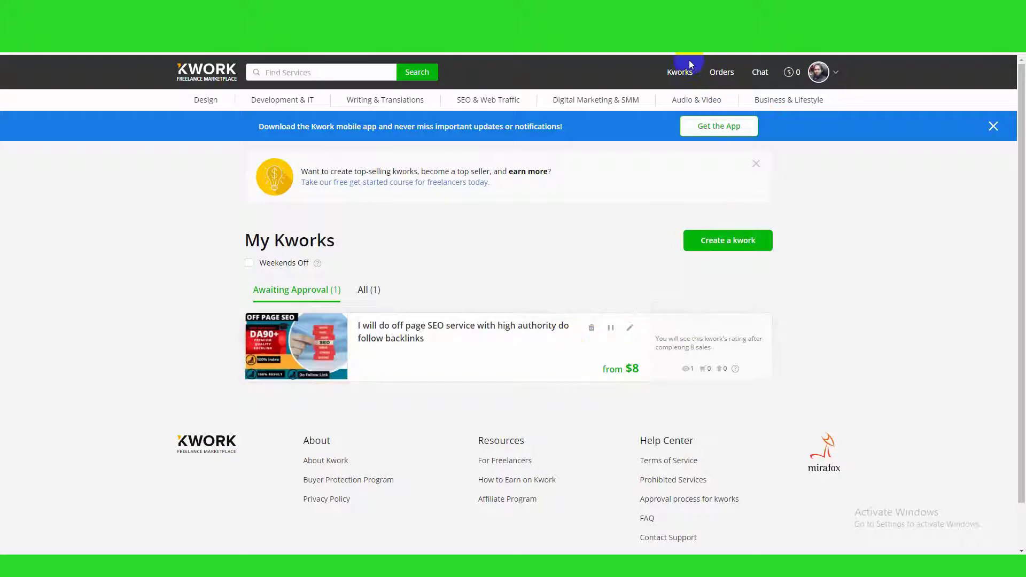
left_click(740, 248)
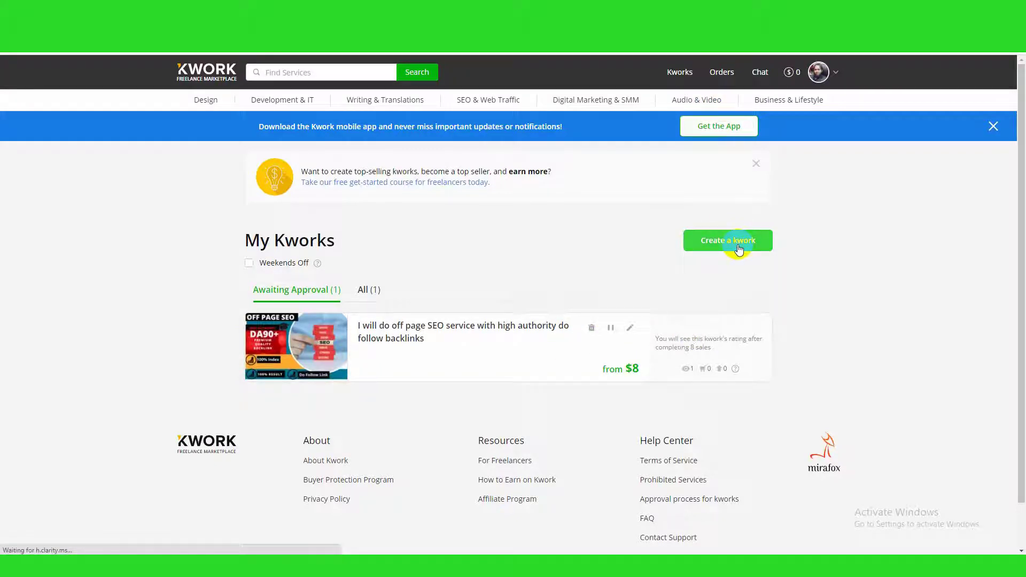
left_click(389, 263)
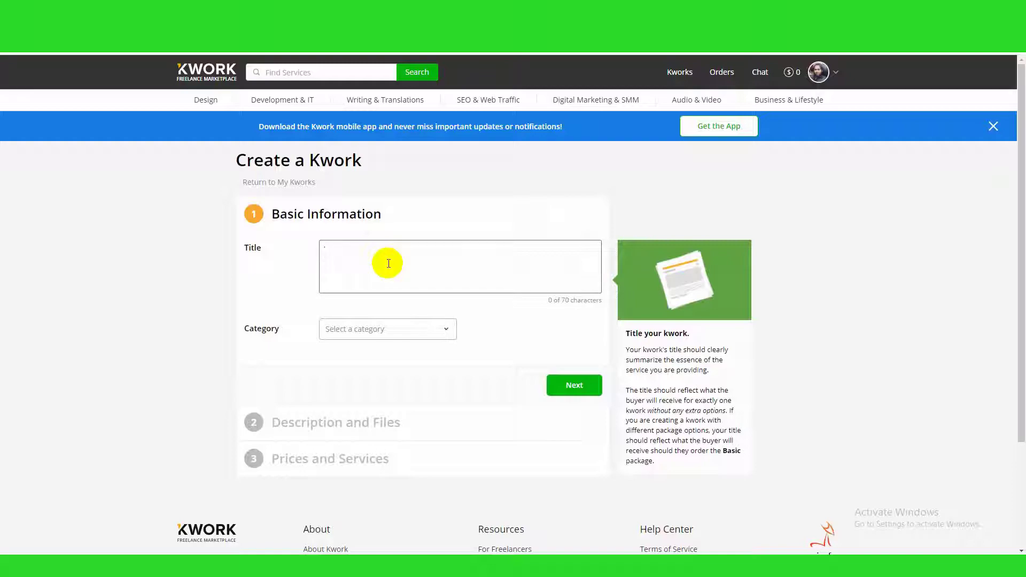
Switch to the Fiverr gig page and copy the title "I will do off page SEO service with high authority do follow backlinks".
left_click(396, 8)
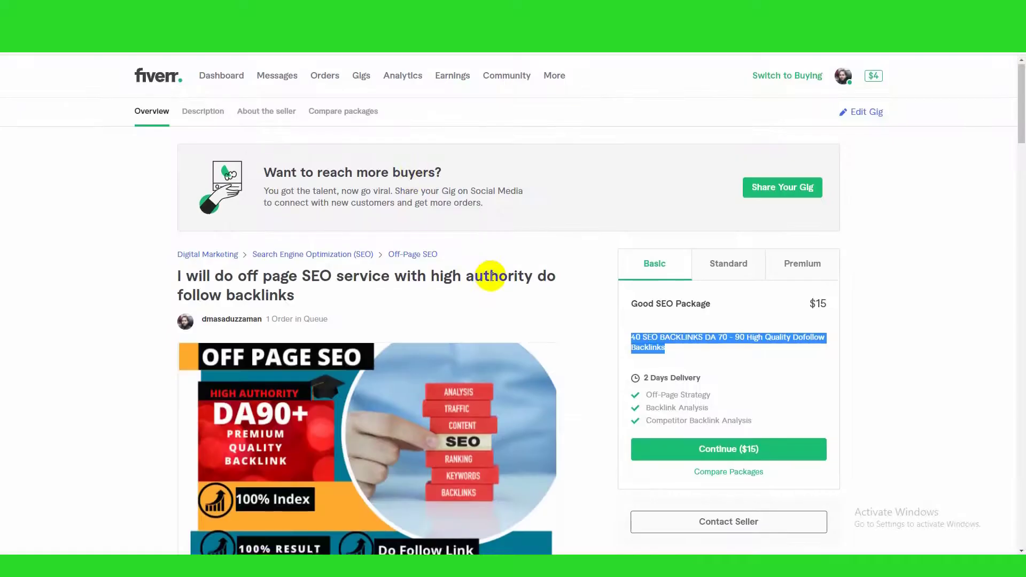
scroll(490, 276, "down", 2)
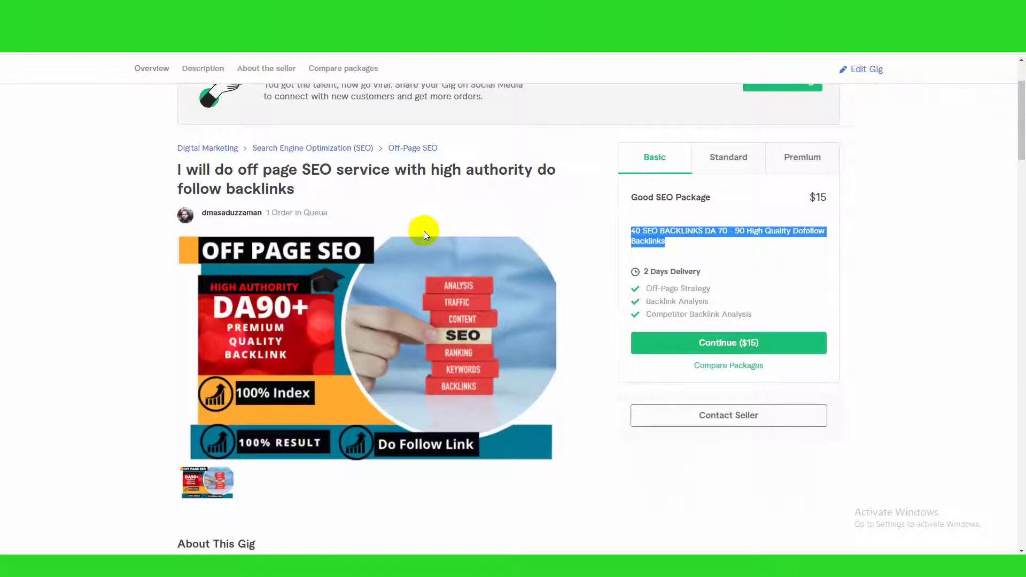
left_click_drag(316, 191, 171, 178)
key("ctrl+c")
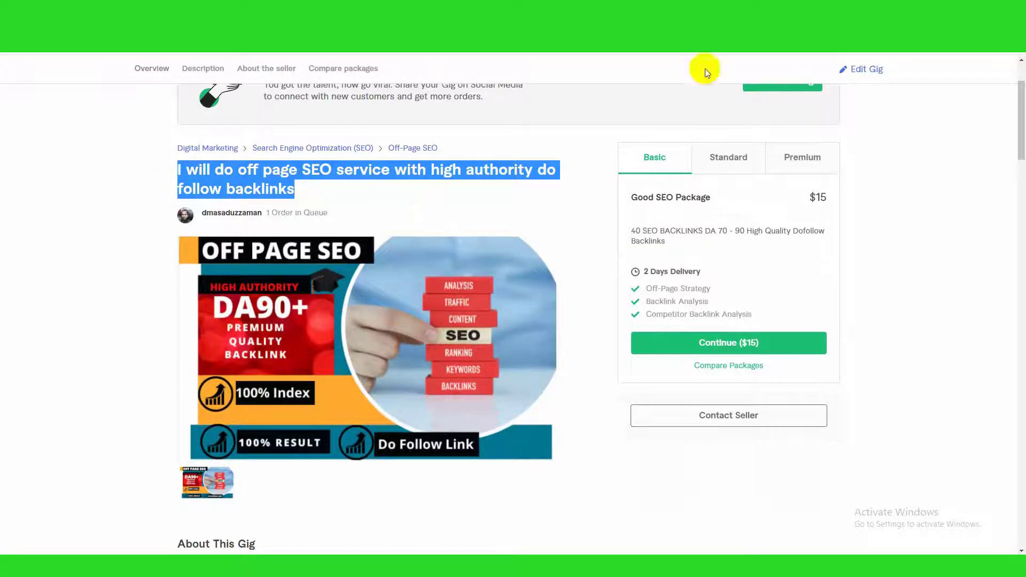
Return to the Kwork creation form and paste the copied off-page SEO gig title into the Title field.
left_click(663, 9)
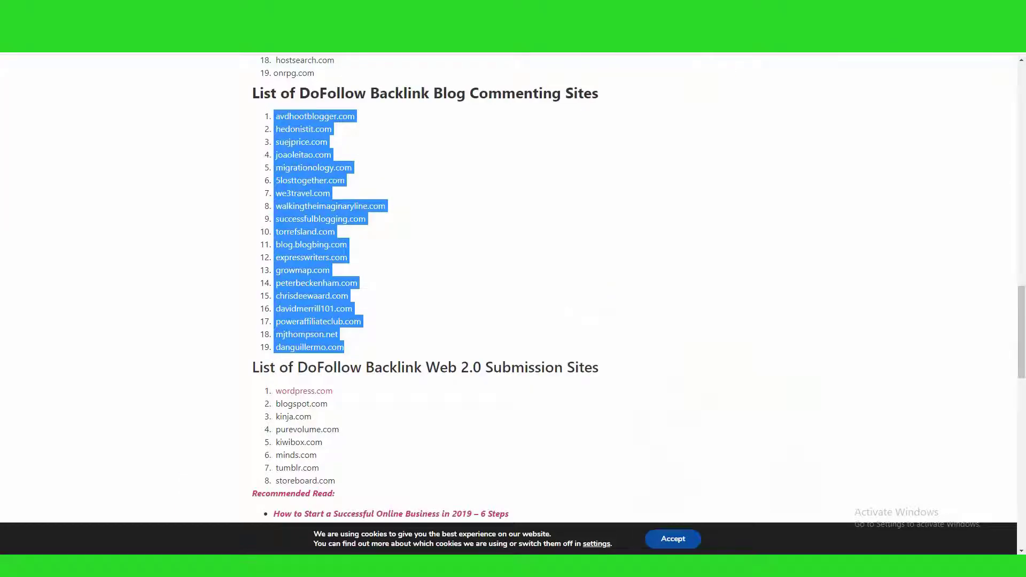
left_click(310, 9)
left_click(349, 254)
key("ctrl+v")
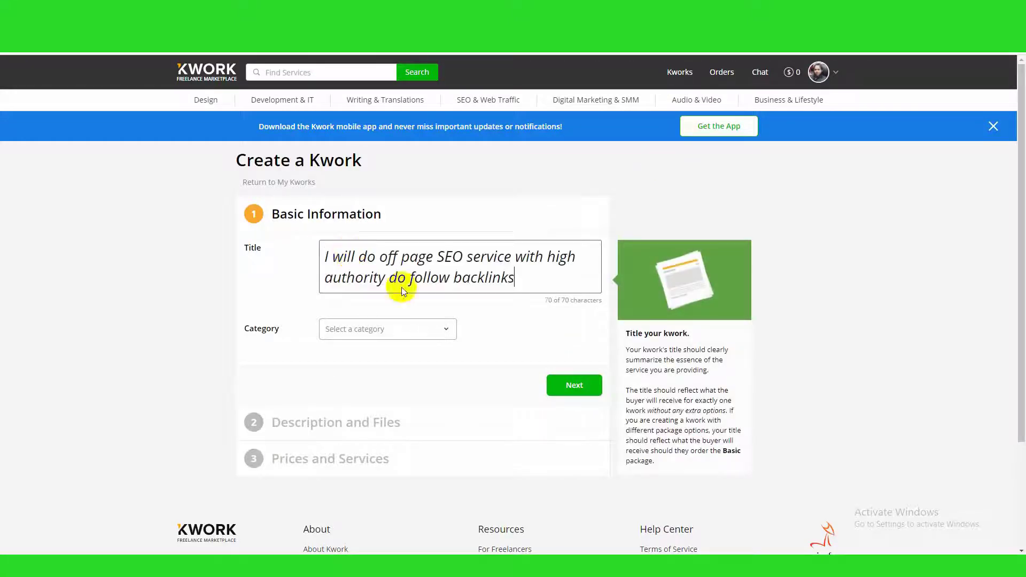
Set the kwork's category to SEO & Web Traffic with the subcategory Backlinks.
left_click(415, 332)
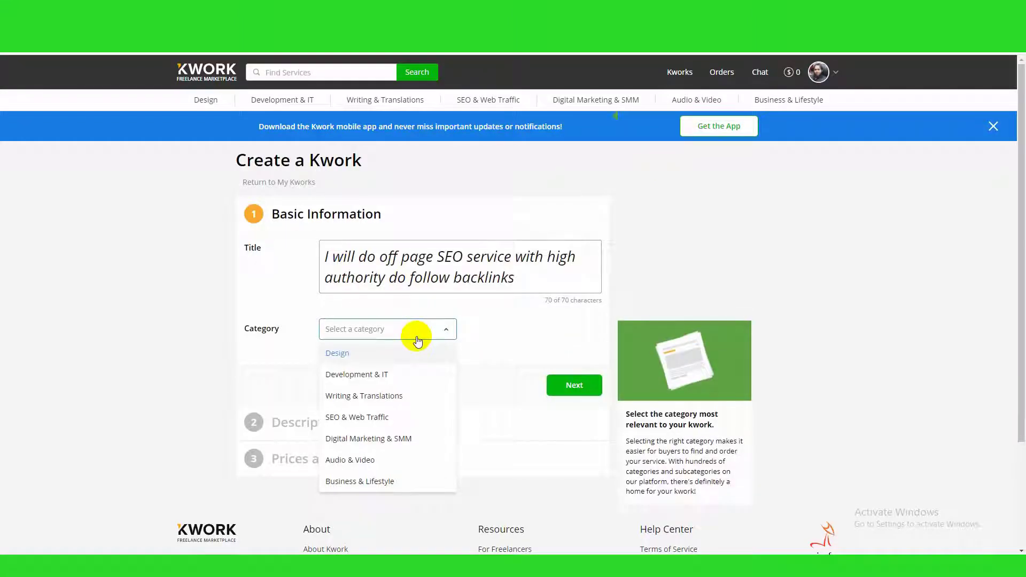
left_click(386, 418)
left_click(526, 331)
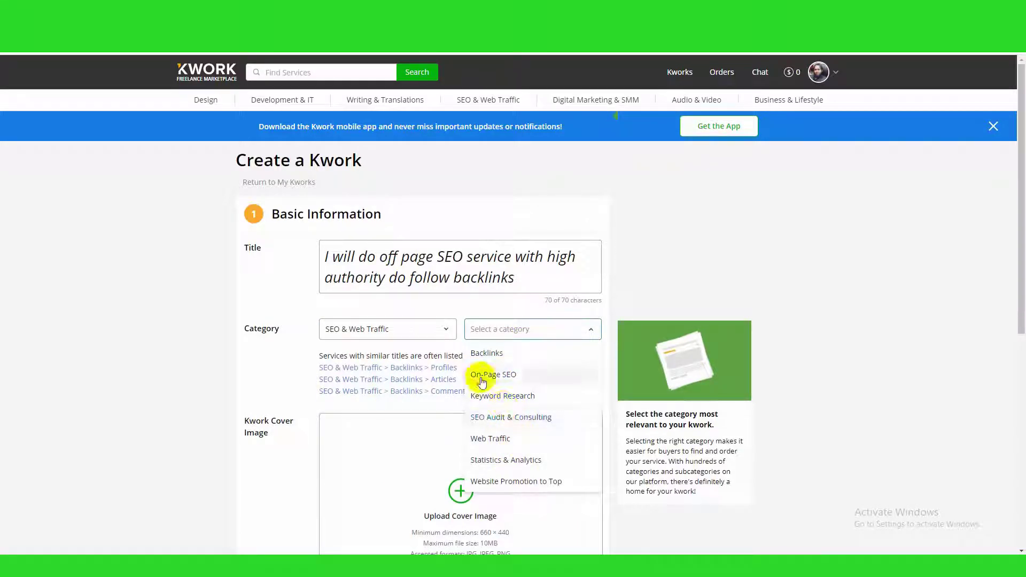
left_click(500, 355)
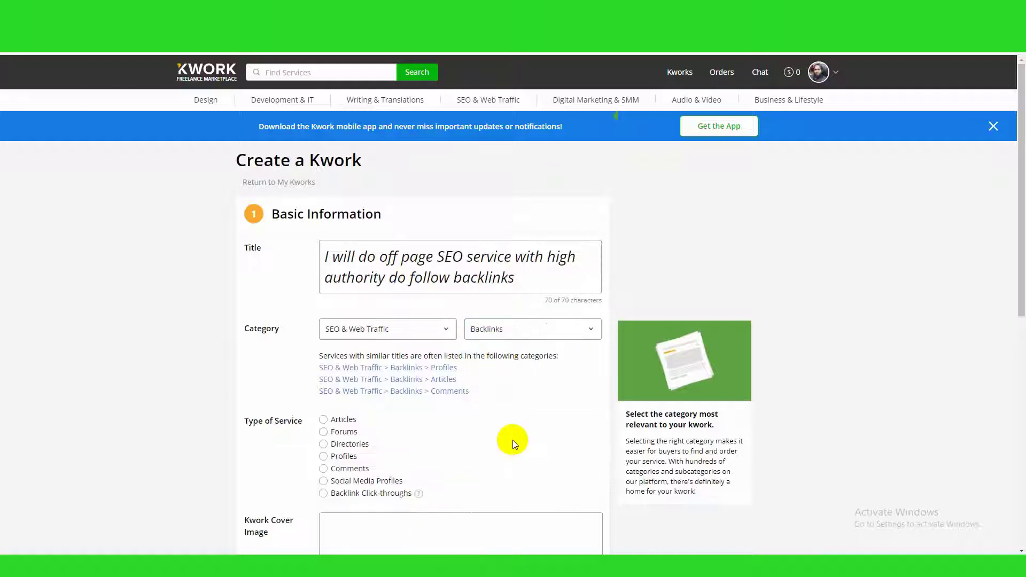
Set the type of service to Profiles and select the topics Goods & Services, Education & Science and Real Estate.
scroll(508, 434, "down", 3)
scroll(342, 343, "up", 1)
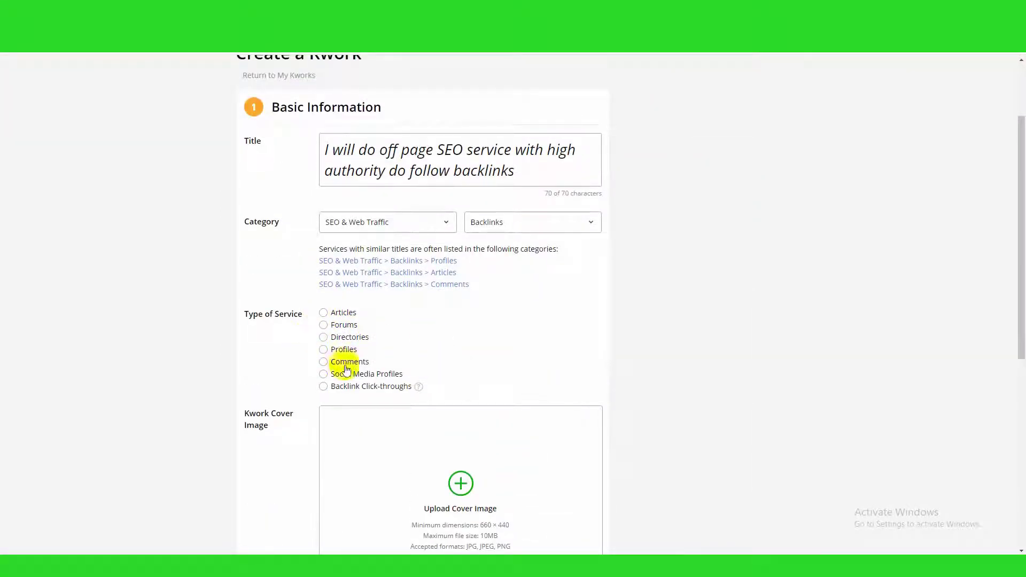
left_click(324, 351)
scroll(535, 347, "down", 2)
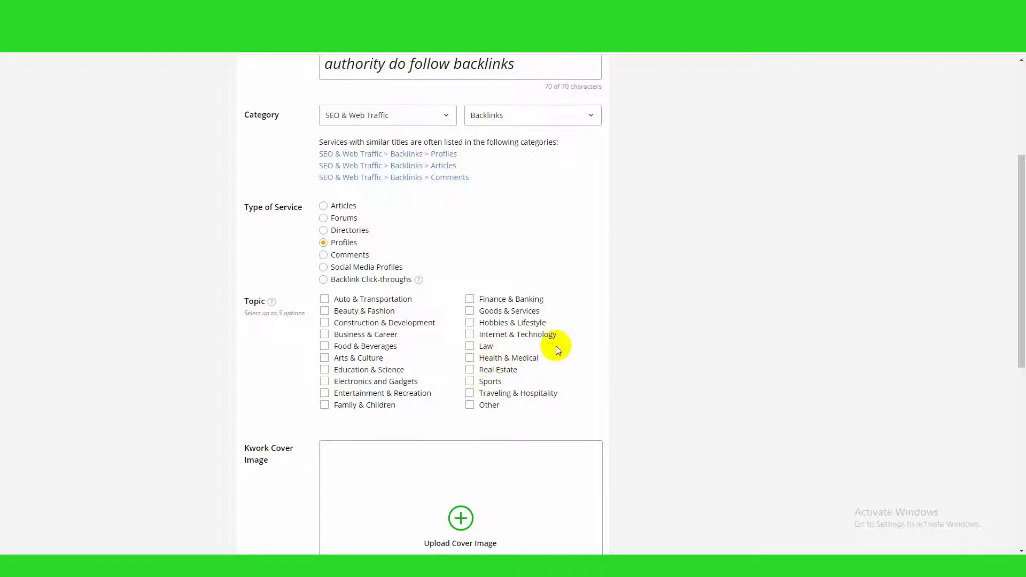
left_click(470, 313)
left_click(324, 371)
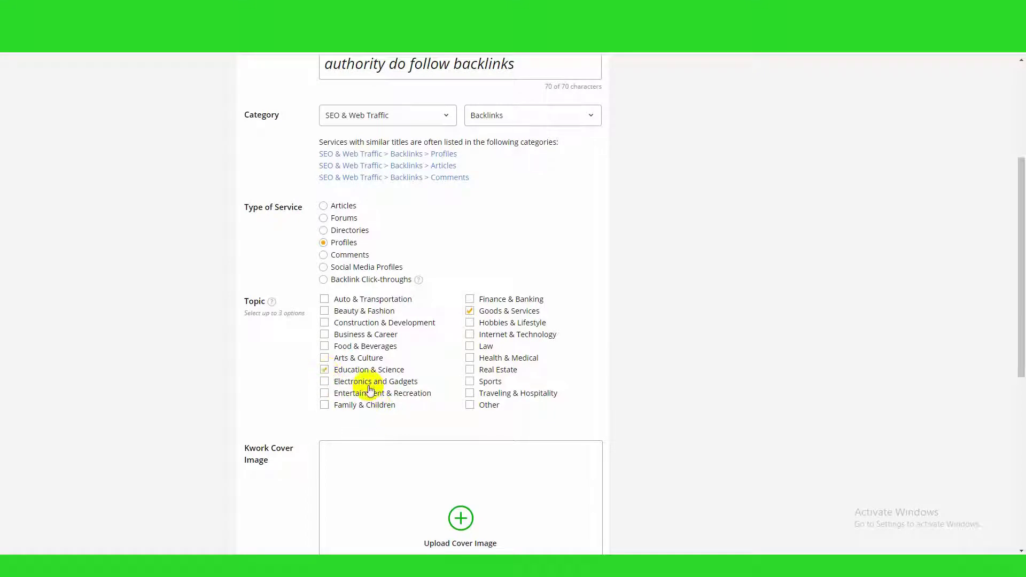
left_click(477, 369)
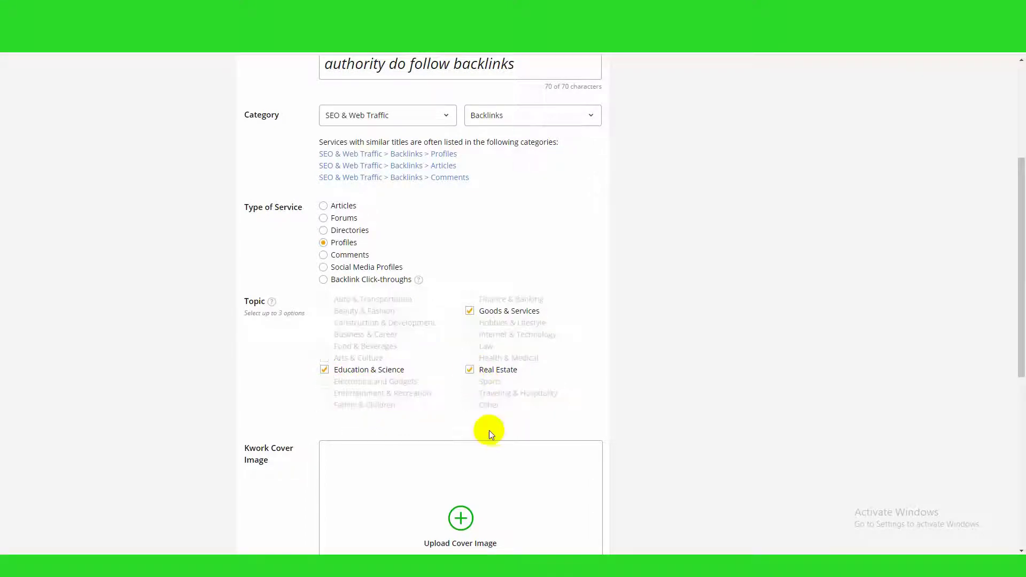
Check the kwork cover image requirements, then switch to Canva and create a new custom-size design of 660 × 440 px.
scroll(489, 426, "down", 3)
mouse_move(497, 435)
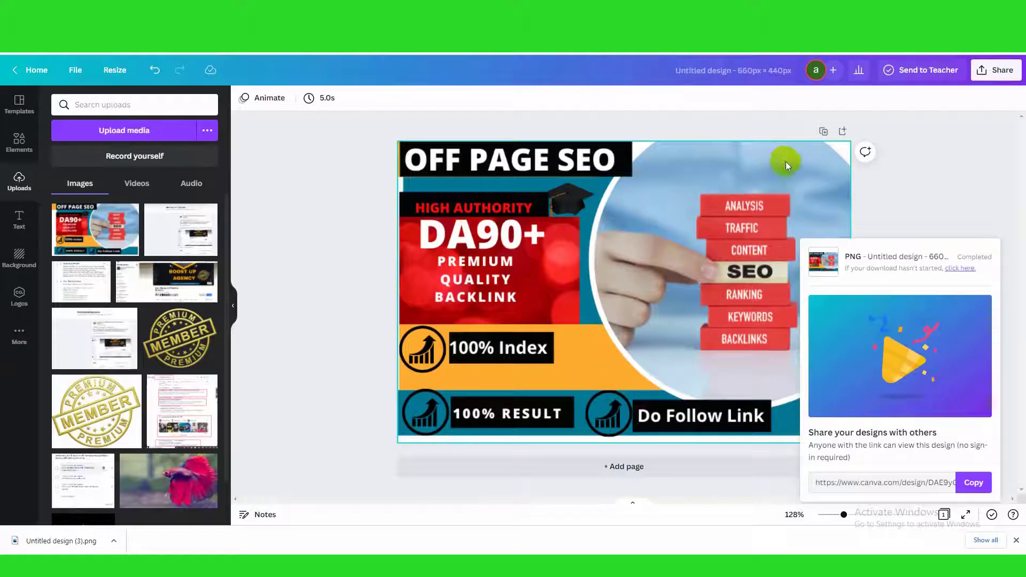
left_click(913, 214)
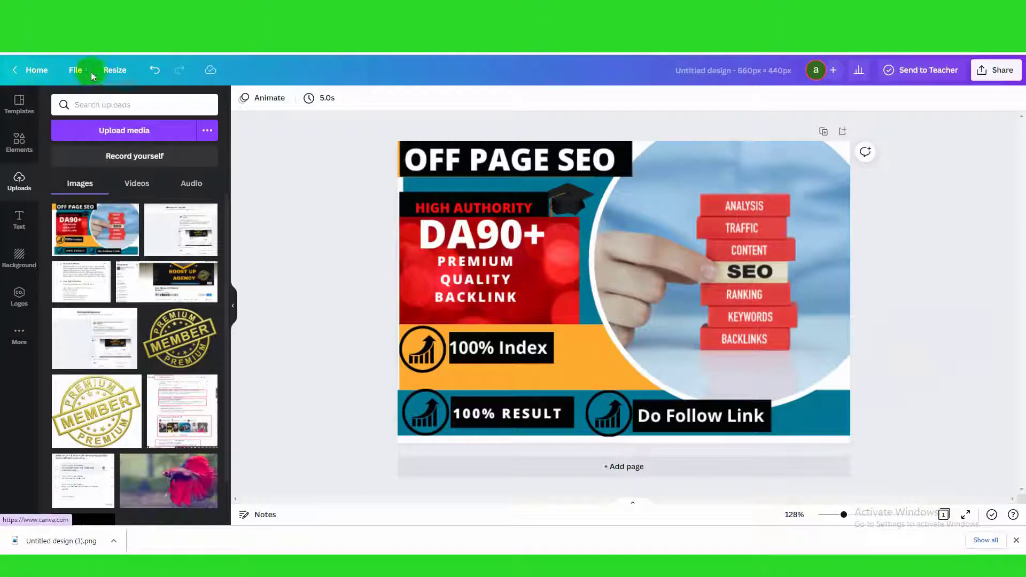
left_click(14, 74)
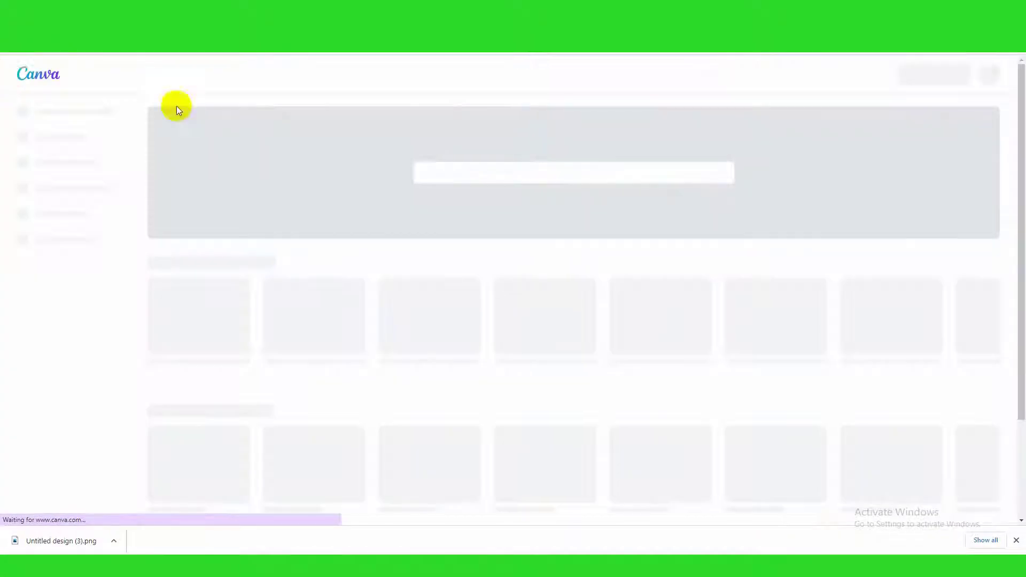
left_click(927, 74)
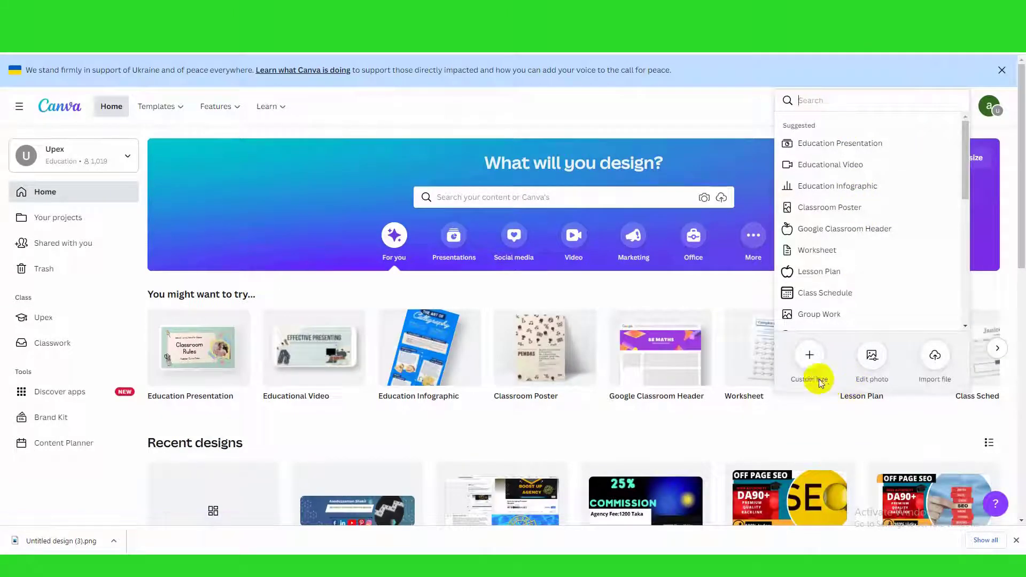
left_click(809, 357)
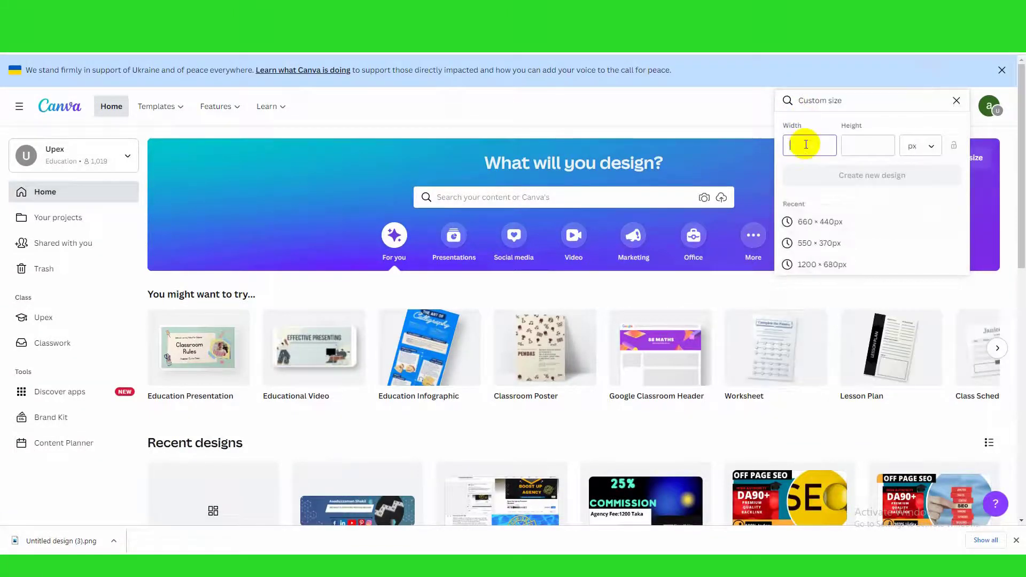
type("660")
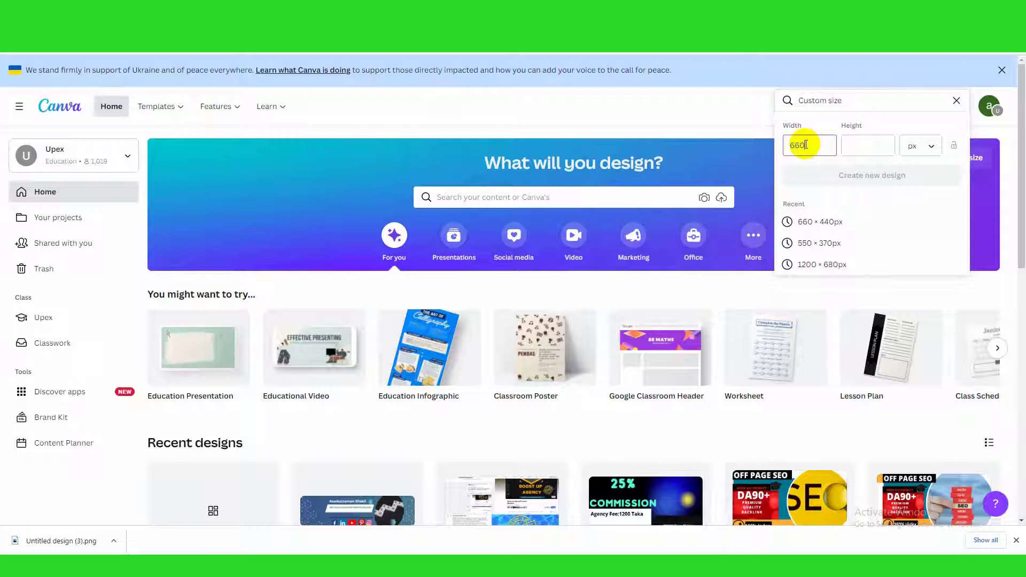
left_click(868, 145)
type("440")
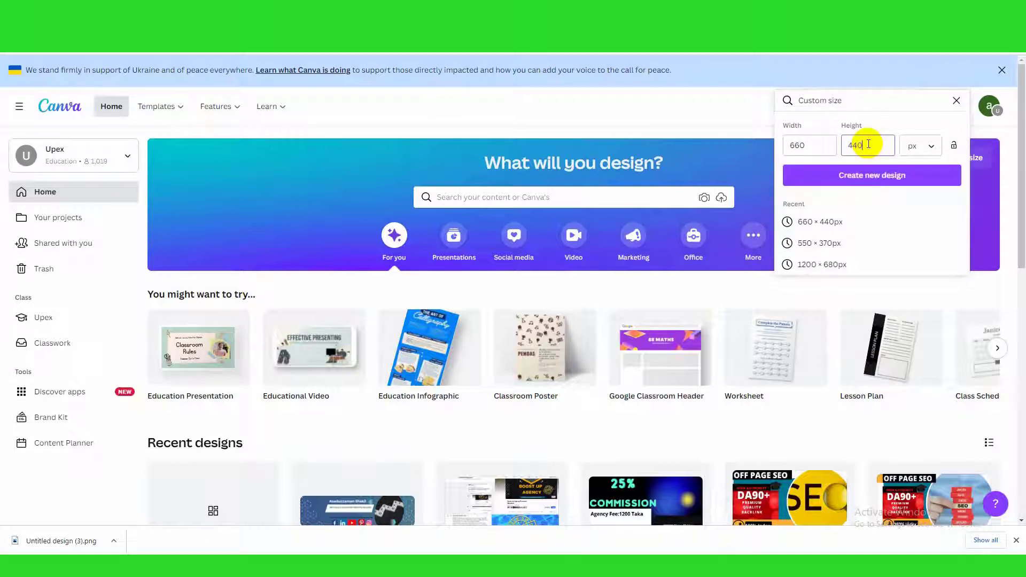
left_click(873, 176)
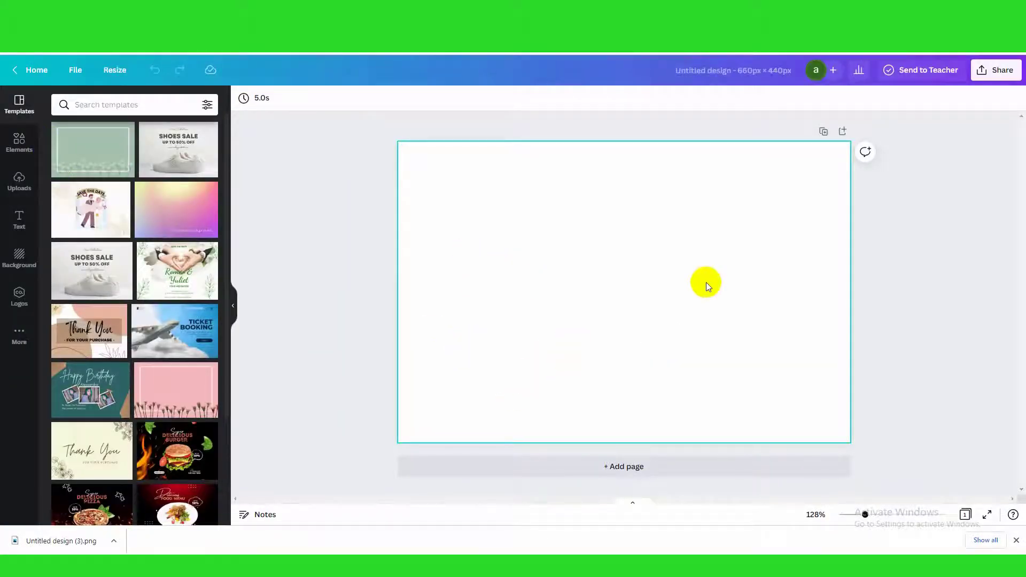
Upload the image "I will create DR 60 to 75 dofollow backlinks for pro off page seo (2)" from Downloads to Canva.
left_click(18, 179)
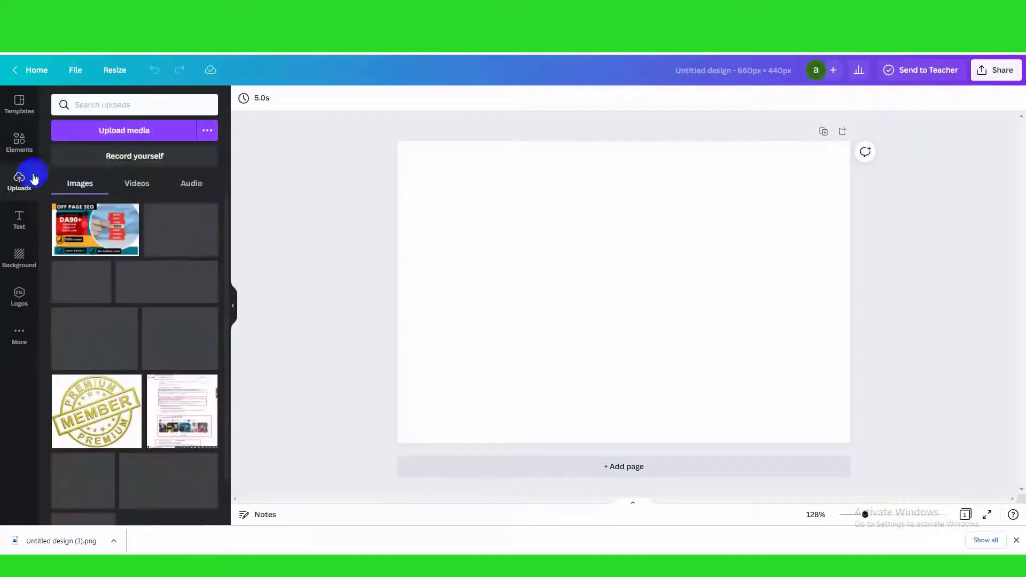
left_click(137, 137)
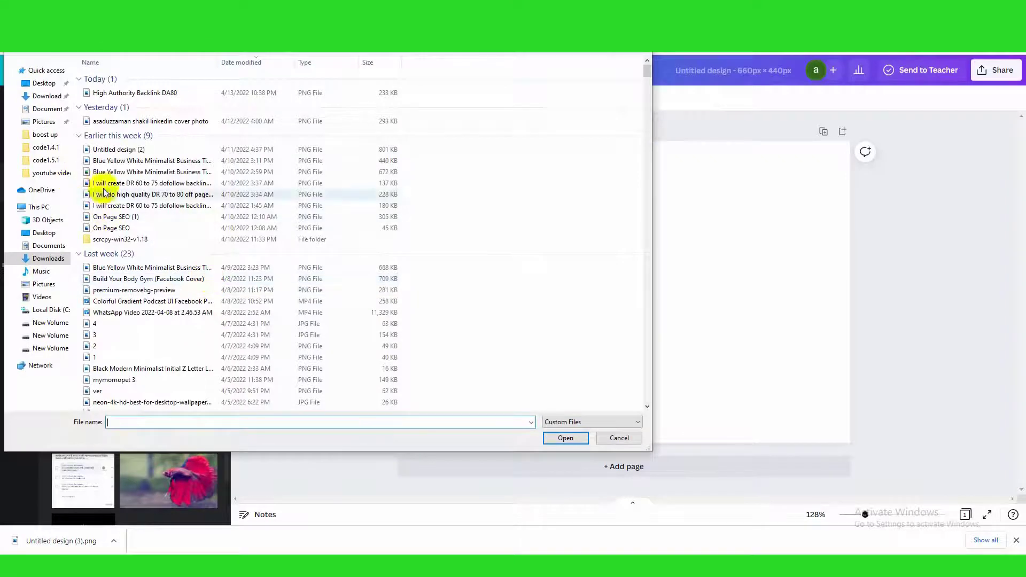
left_click(152, 184)
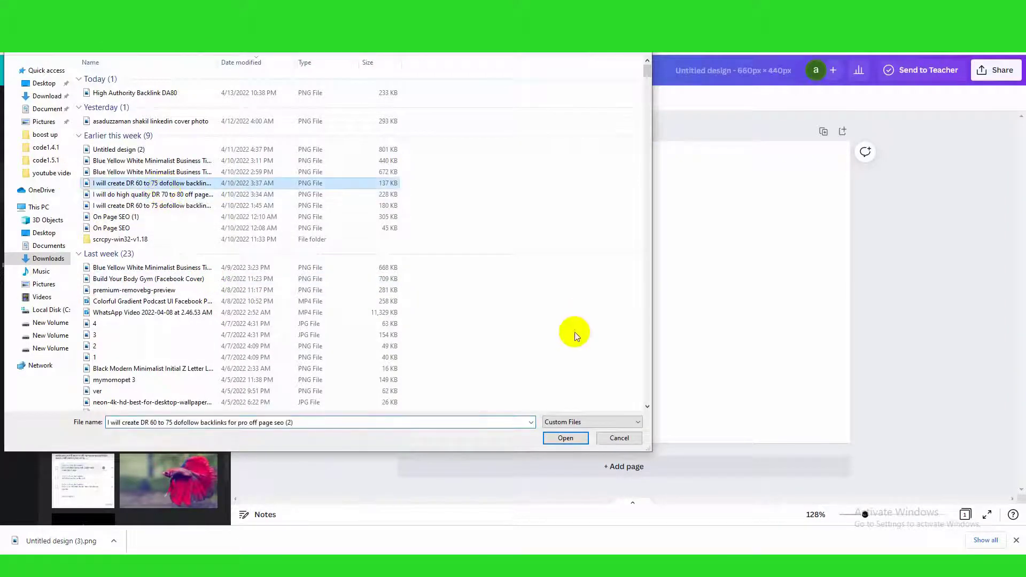
left_click(568, 438)
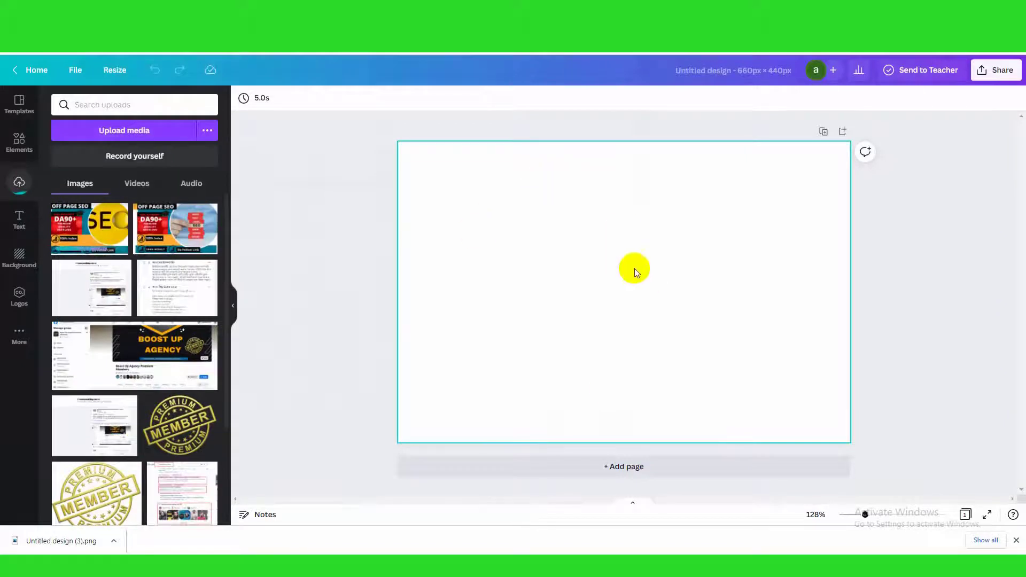
Place the uploaded yellow SEO banner on the blank page so that it fills the whole canvas.
left_click(368, 331)
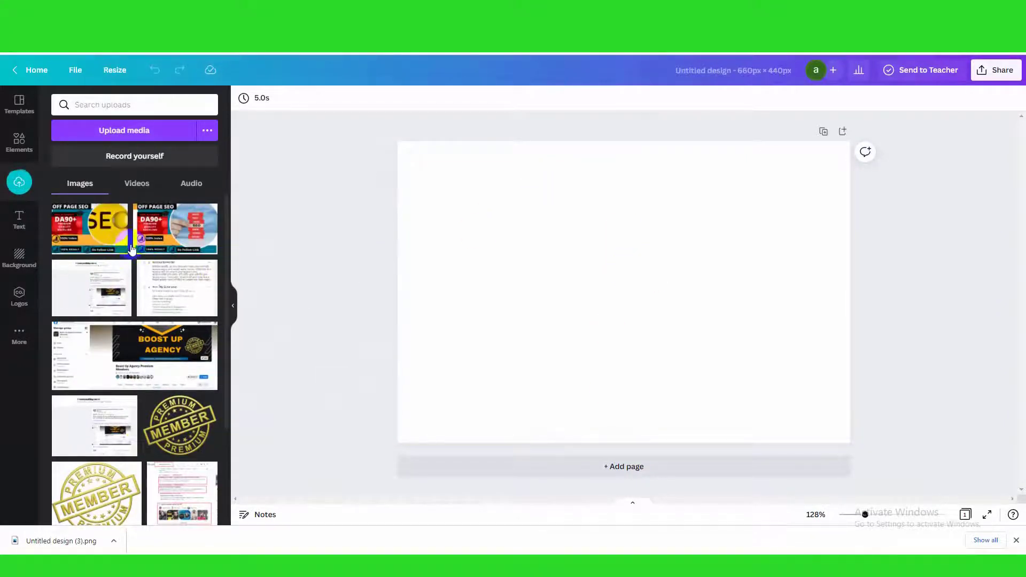
left_click_drag(94, 235, 400, 194)
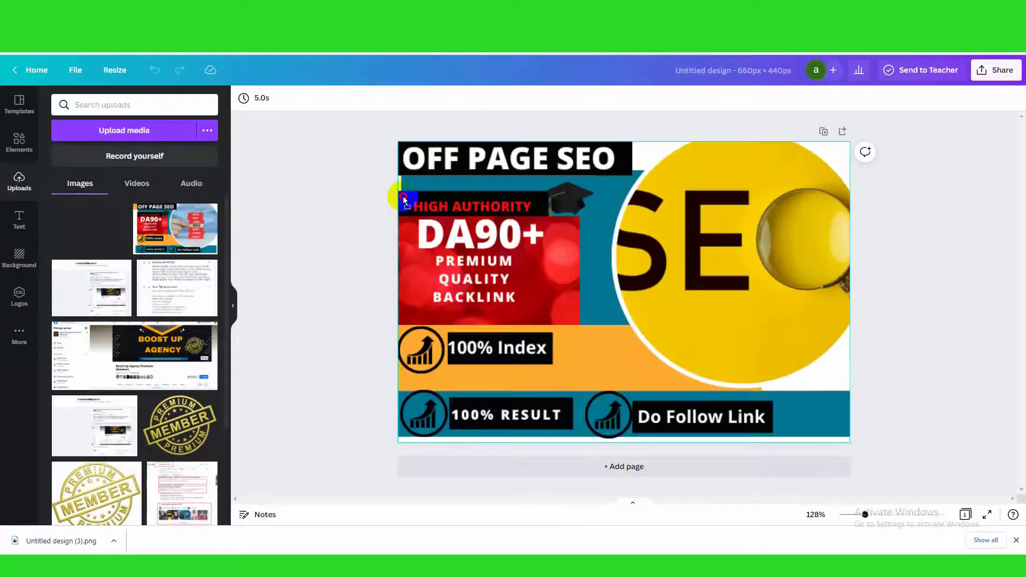
left_click(755, 370)
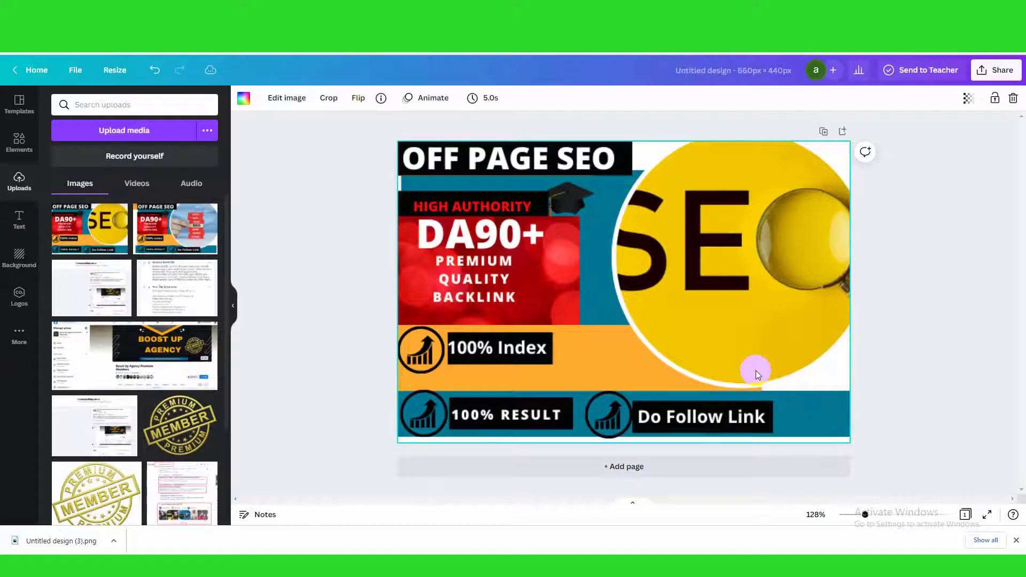
Download the finished banner design as a PNG at 660 × 440 px.
left_click(992, 69)
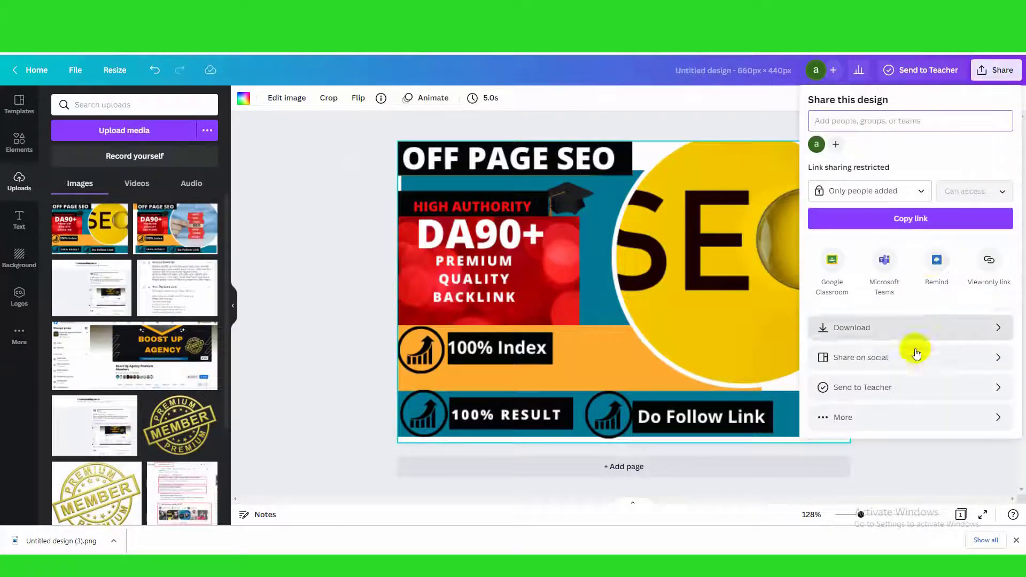
left_click(873, 335)
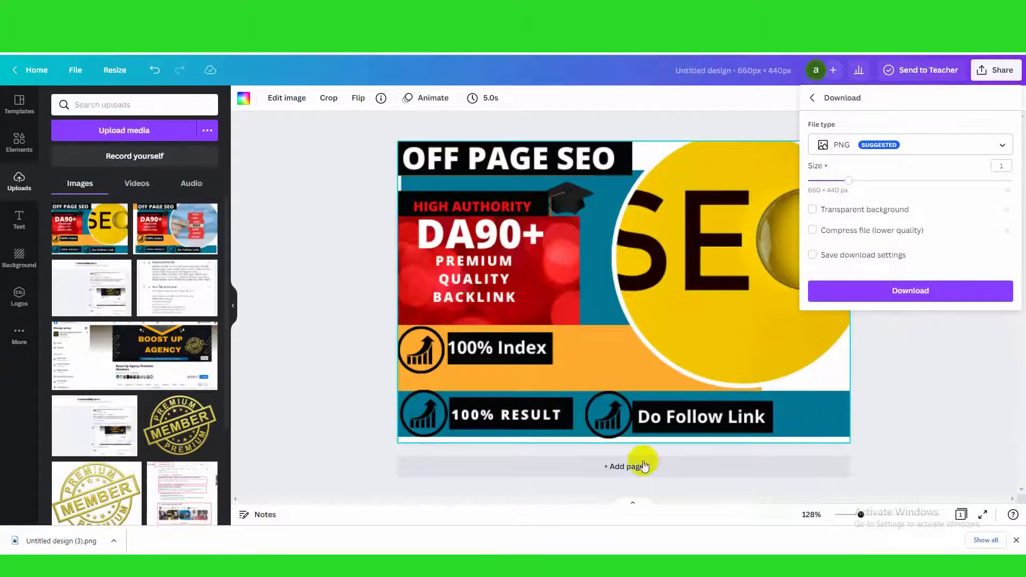
left_click(911, 291)
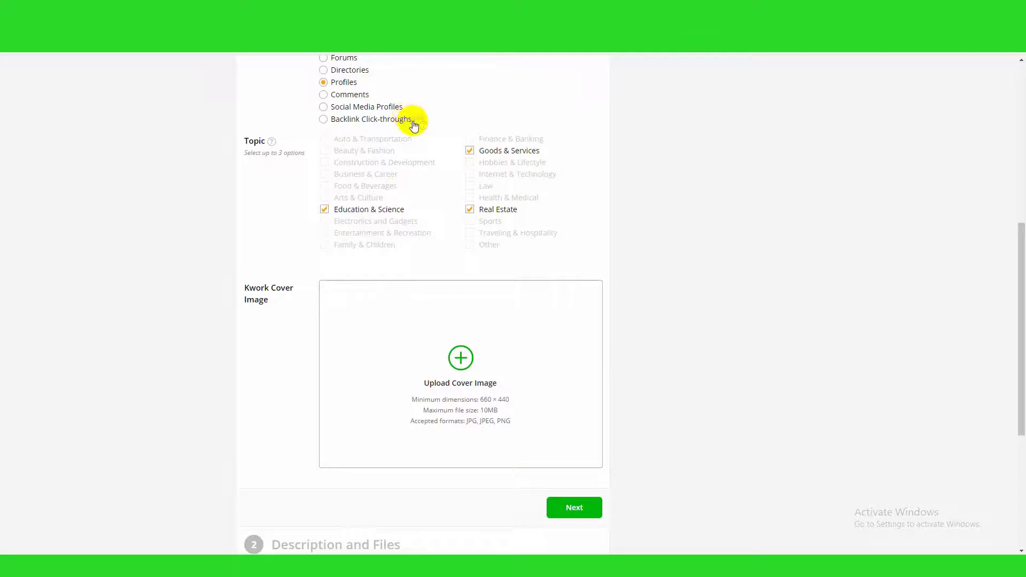
Back in the Kwork form, copy the phrase "high authority do follow backlinks" from the title.
scroll(508, 201, "up", 7)
left_click(403, 270)
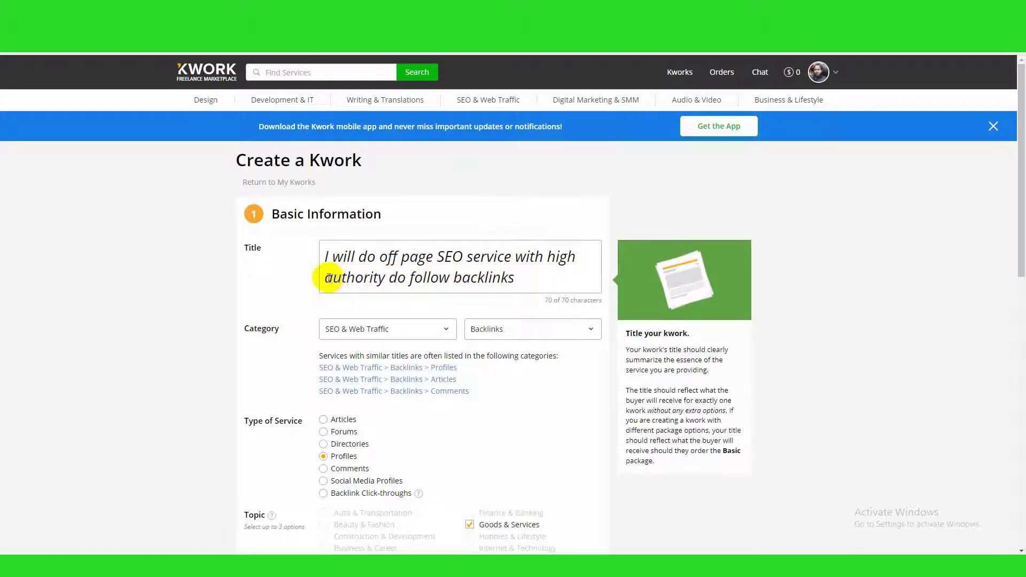
left_click_drag(547, 258, 555, 281)
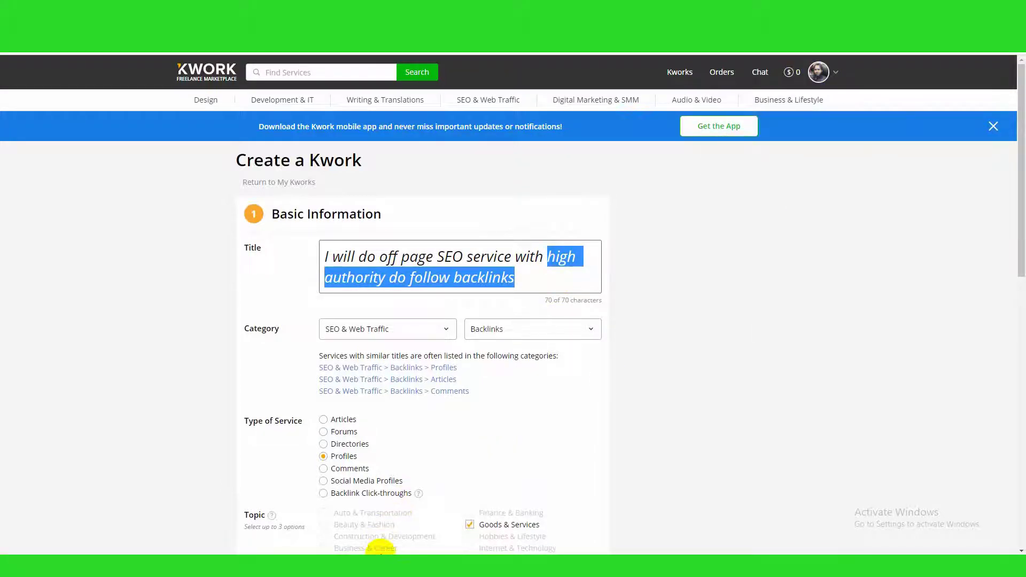
In the Downloads folder, rename the image "Untitled design (3)" as "high authority do follow backlinks".
left_click(379, 563)
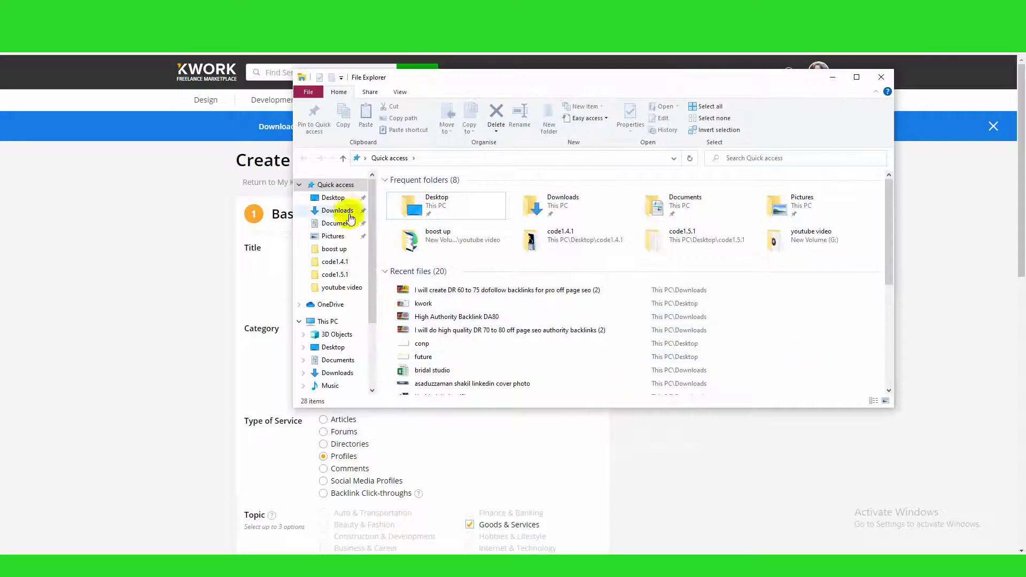
left_click(349, 215)
right_click(460, 209)
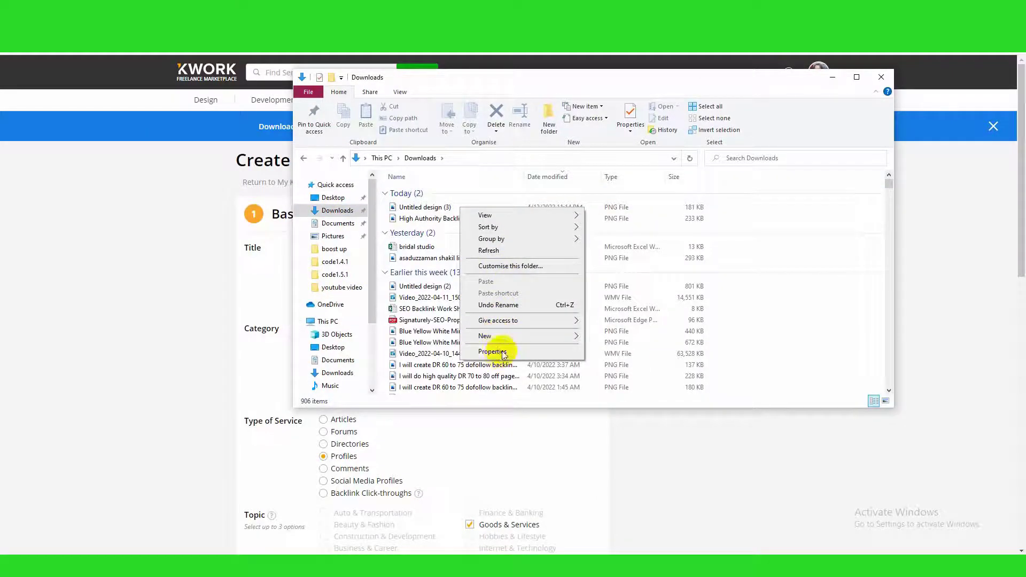
left_click(852, 442)
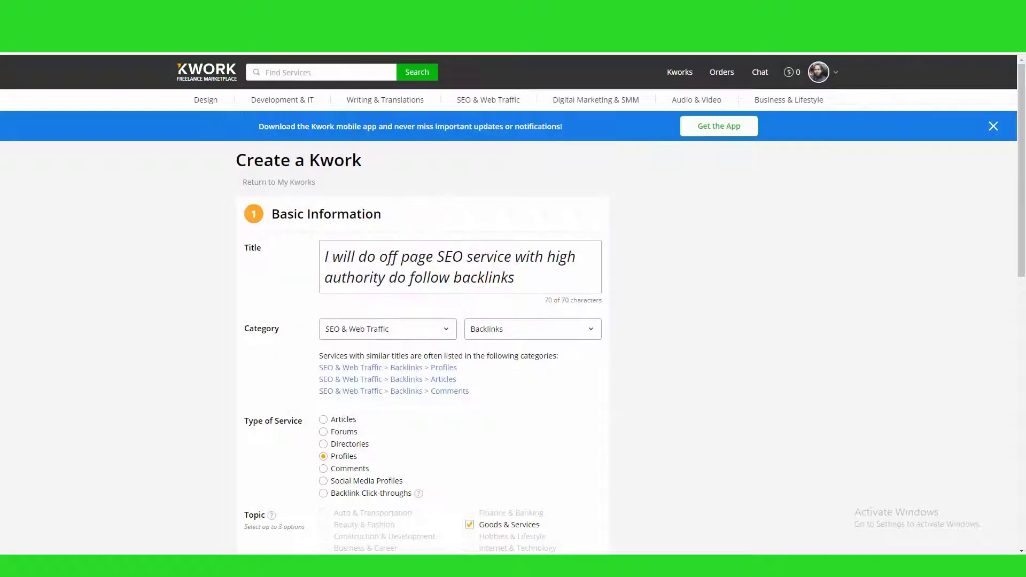
left_click(380, 565)
left_click(419, 207)
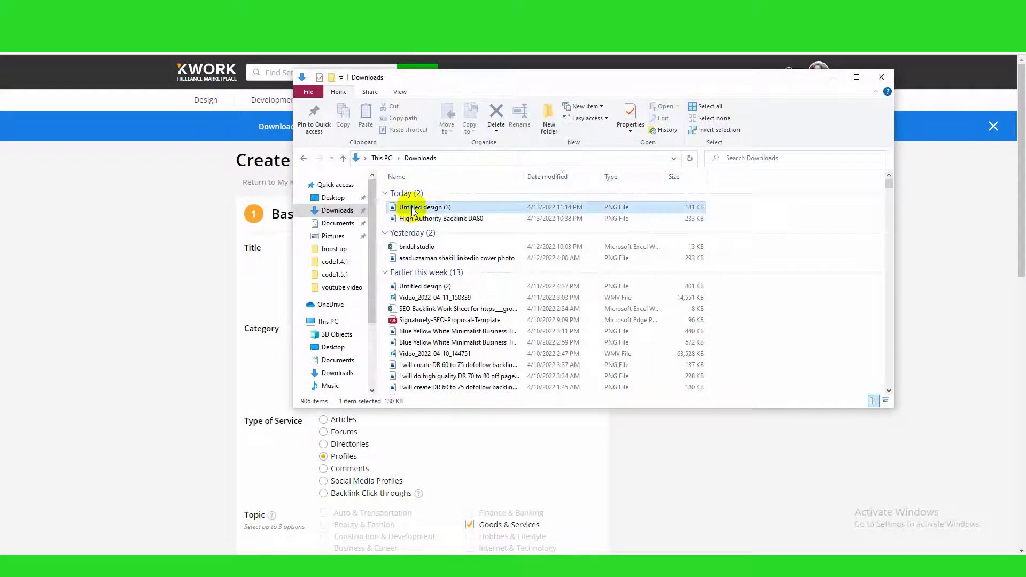
right_click(412, 208)
left_click(448, 520)
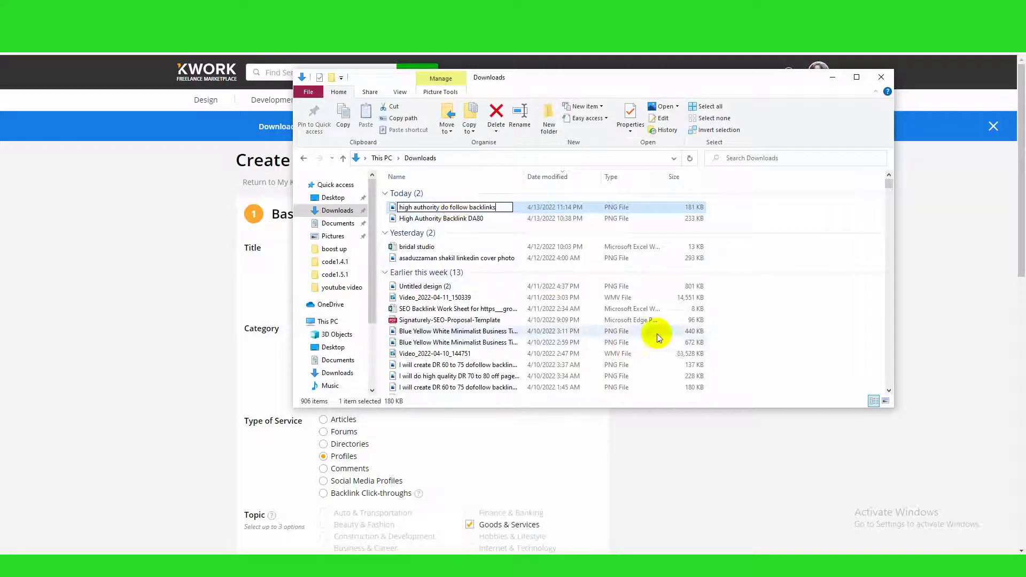
left_click(736, 252)
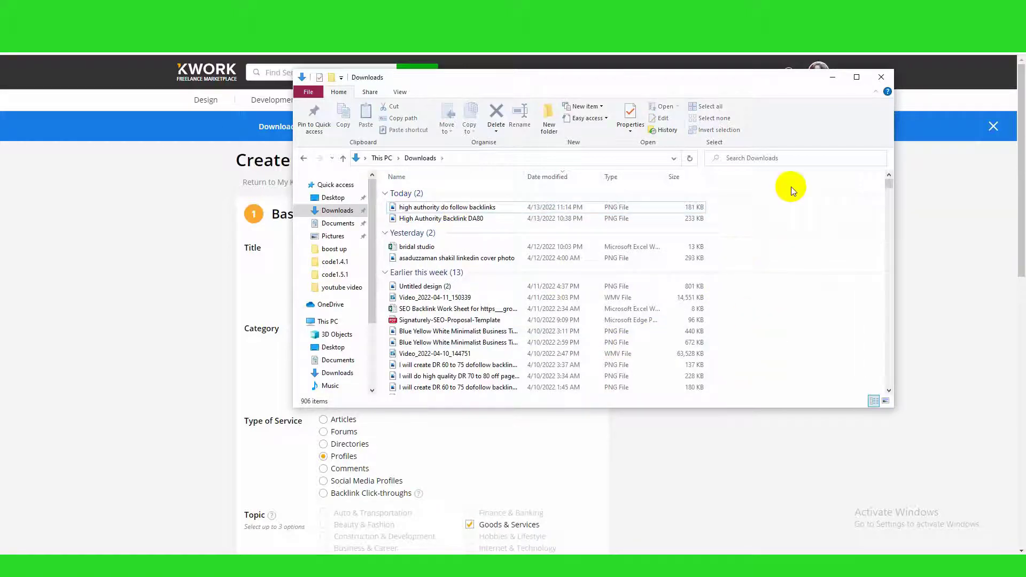
Back in the Kwork form, upload "high authority do follow backlinks" from the Downloads folder as the kwork cover image.
left_click(832, 77)
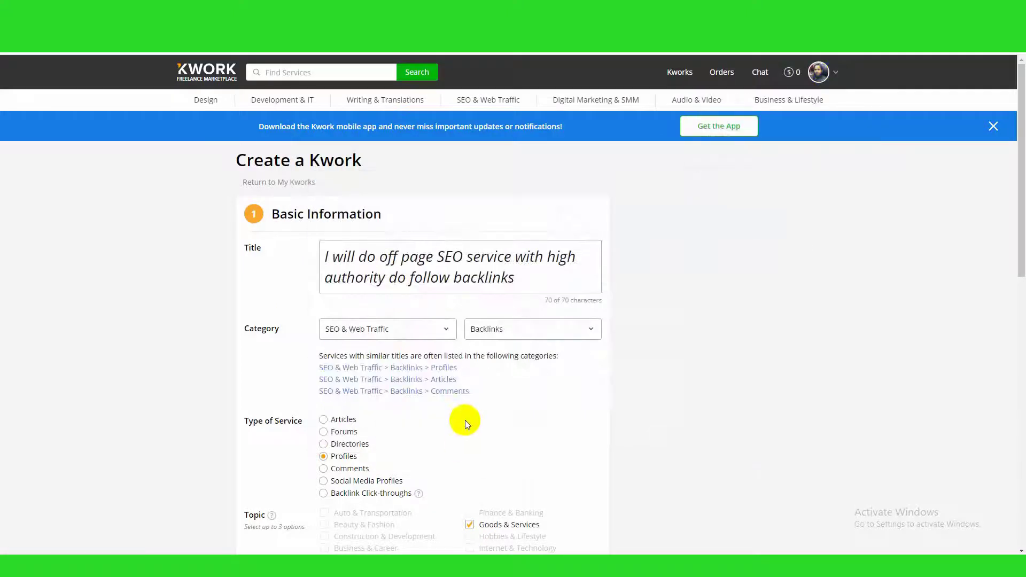
scroll(465, 420, "down", 7)
left_click(461, 354)
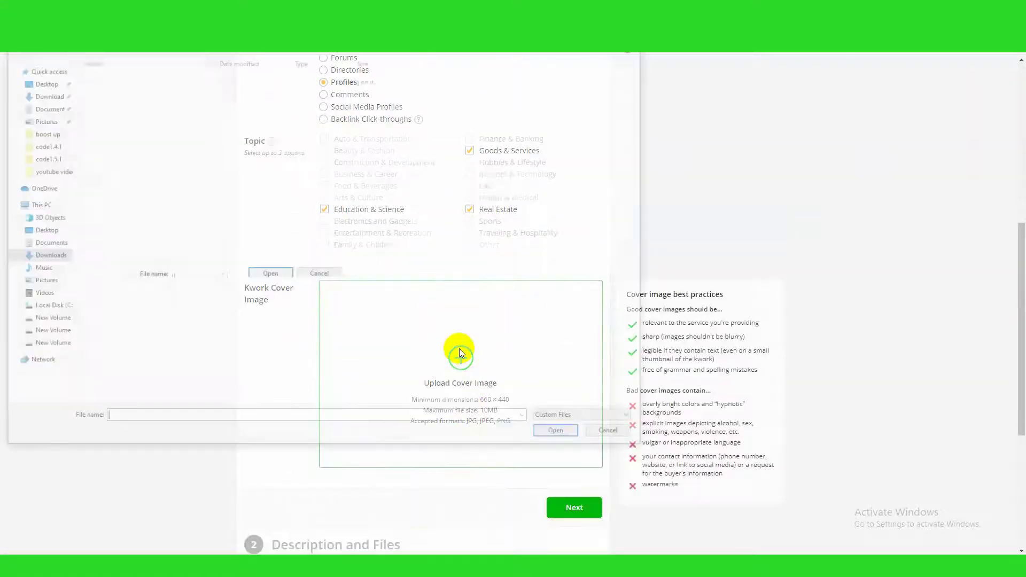
left_click(171, 93)
left_click(584, 436)
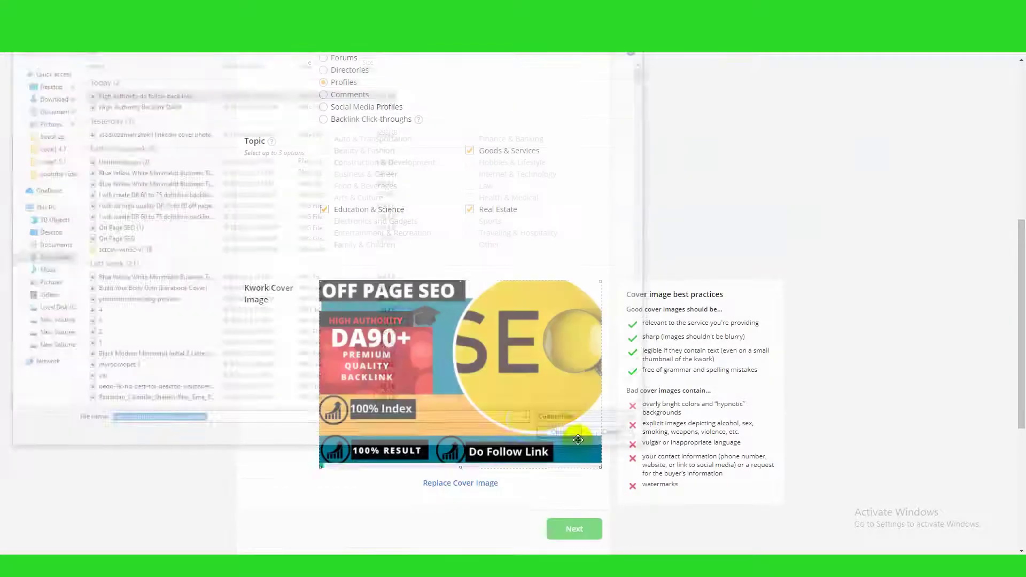
scroll(598, 424, "down", 3)
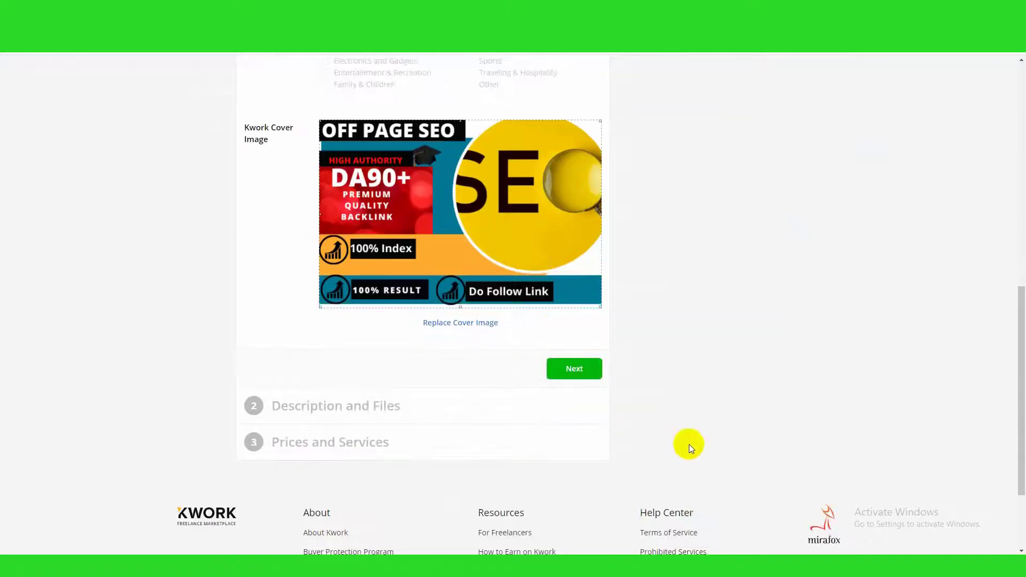
Check the Basic Information section, continue to Description and Files, and activate the Description field.
scroll(427, 468, "up", 6)
scroll(434, 455, "down", 6)
left_click(576, 369)
scroll(695, 422, "down", 3)
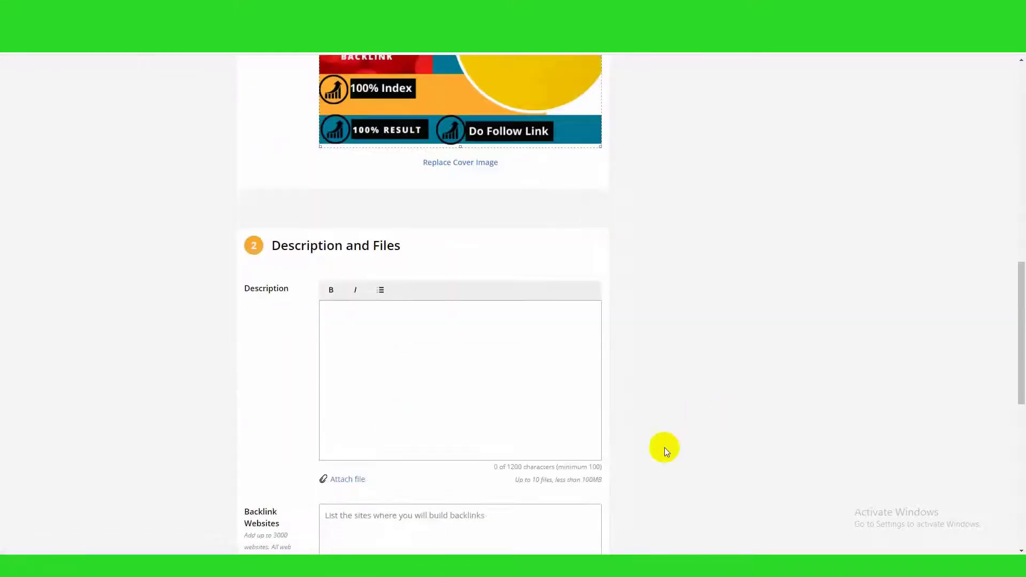
scroll(567, 380, "down", 3)
left_click(373, 208)
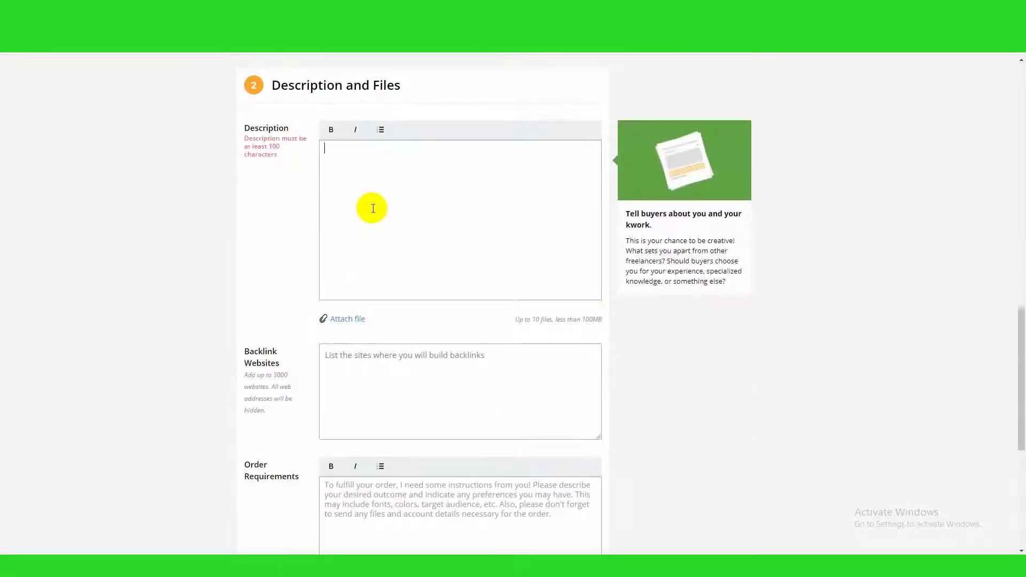
Switch to the seller's own off-page SEO gig on Fiverr and review its About This Gig text.
left_click(550, 566)
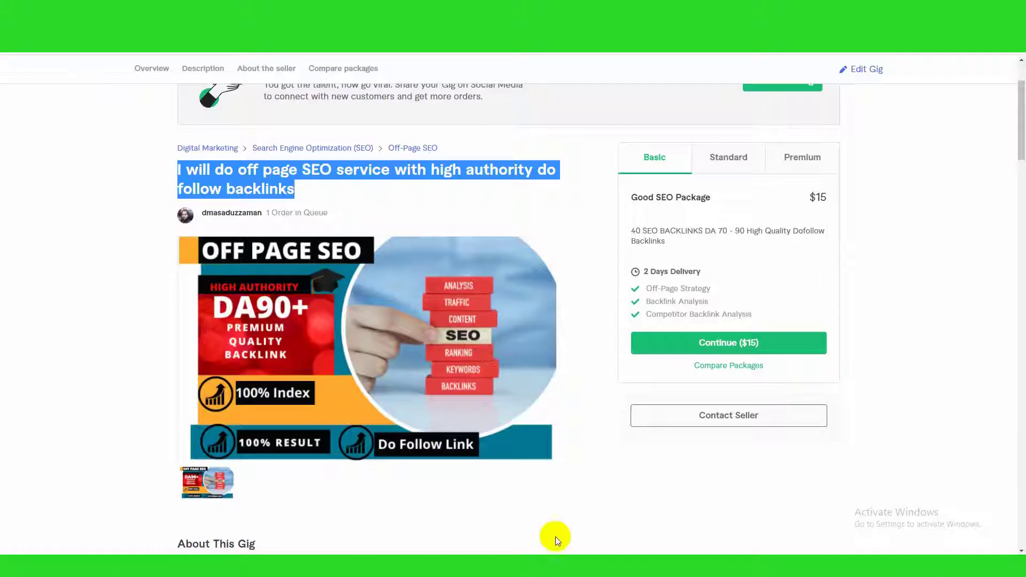
scroll(554, 513, "down", 9)
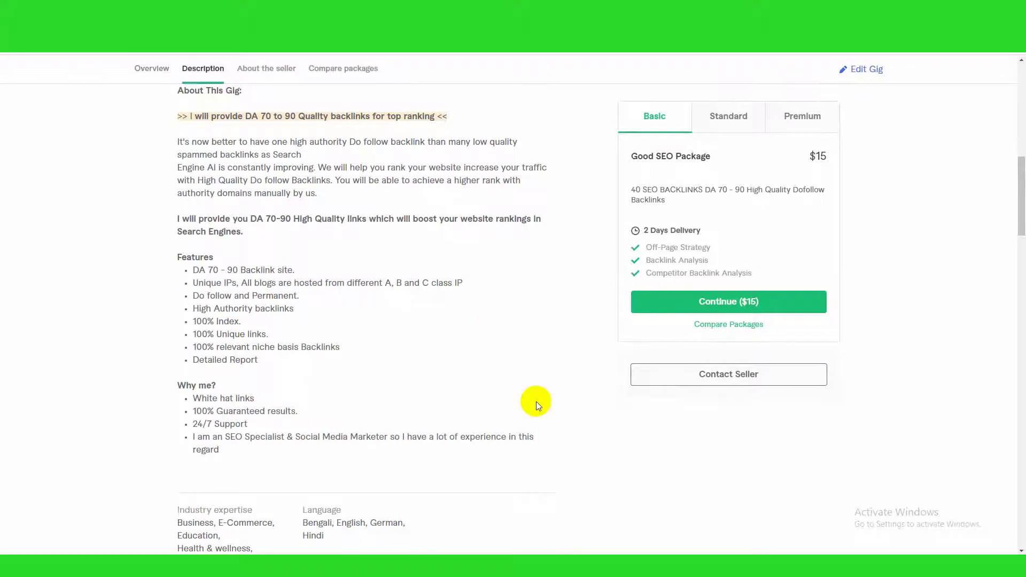
scroll(537, 402, "up", 8)
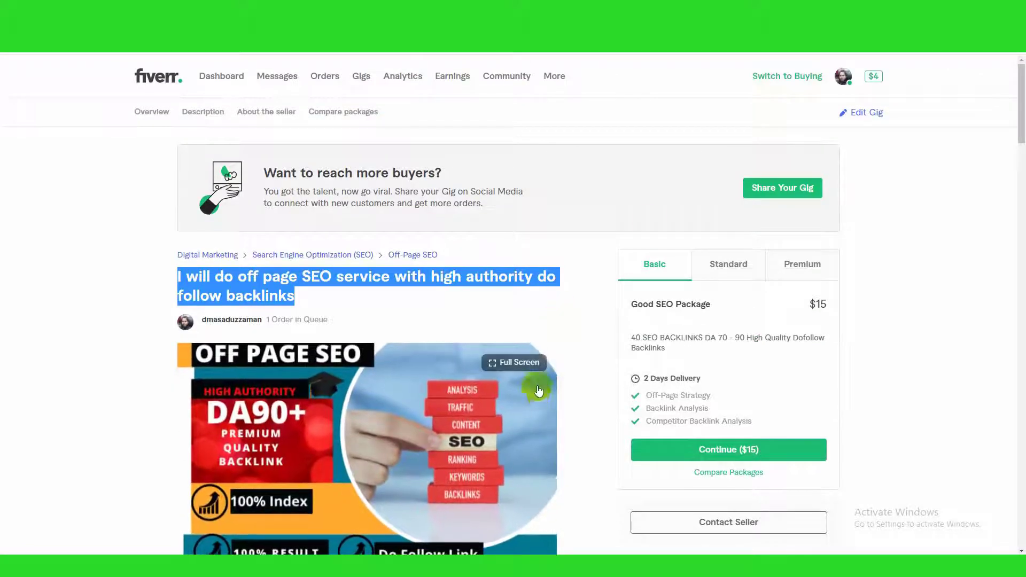
scroll(614, 288, "down", 10)
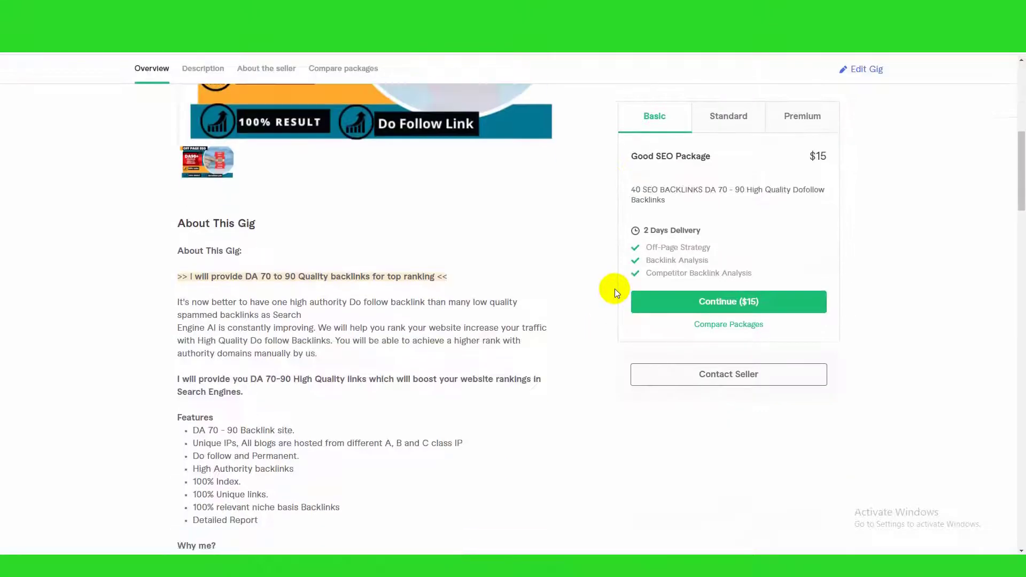
scroll(775, 288, "up", 10)
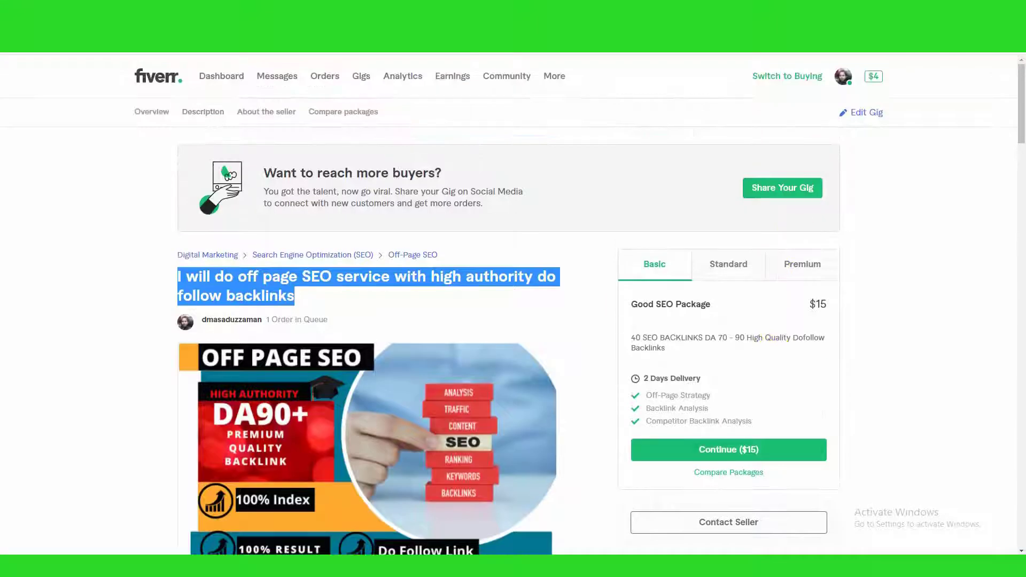
Switch Fiverr to buying mode and search the services for "off page SEO".
left_click(788, 78)
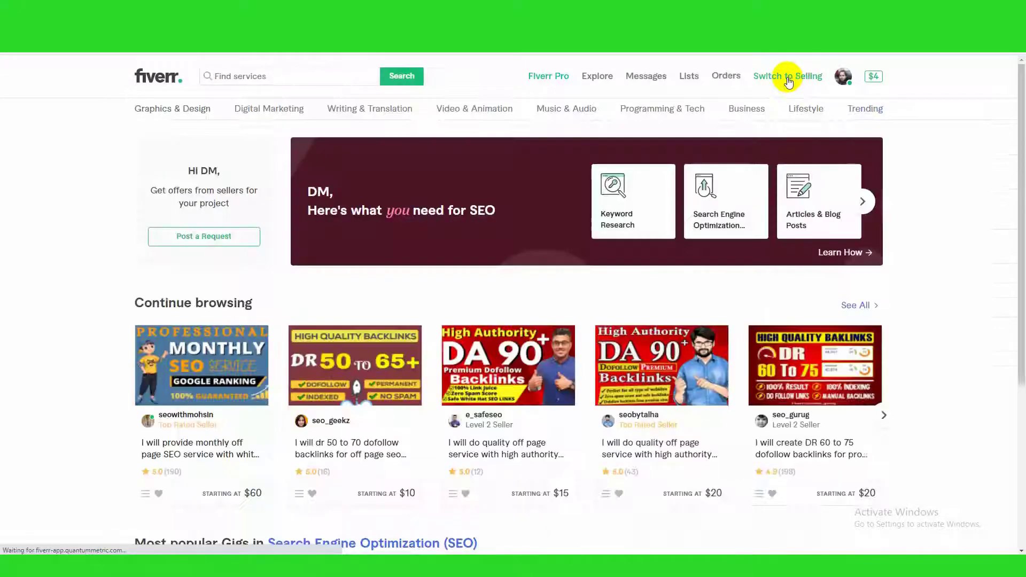
left_click(278, 74)
type("off")
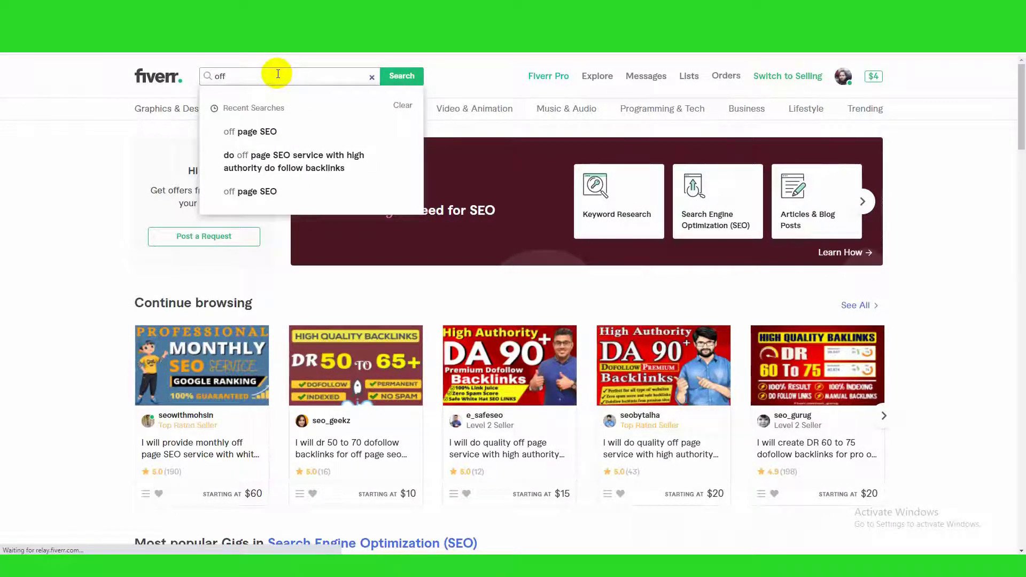
left_click(259, 132)
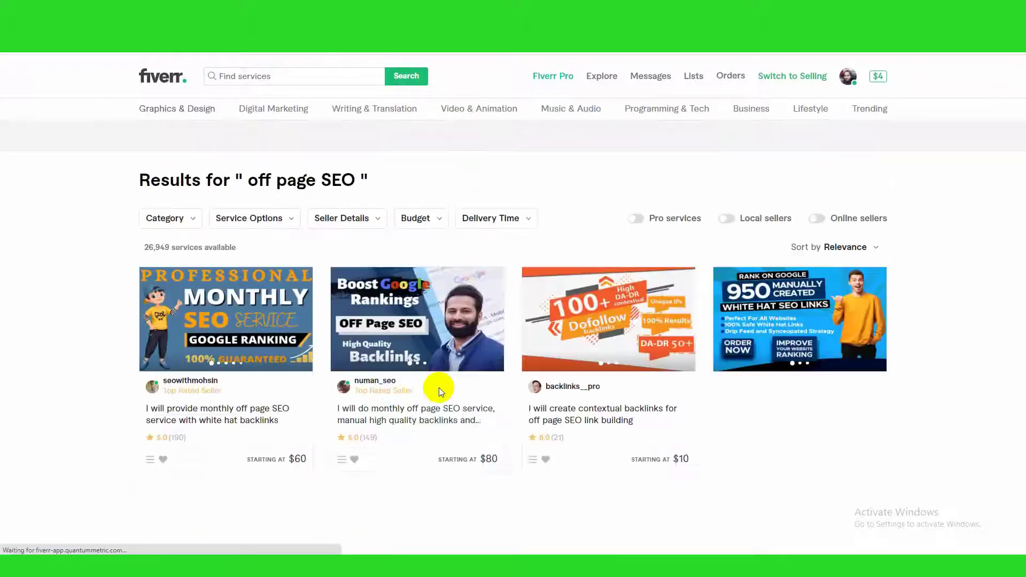
Examine the description of the Fiverr gig offering monthly off page SEO service, manual high quality backlinks and guest posts.
scroll(188, 231, "down", 2)
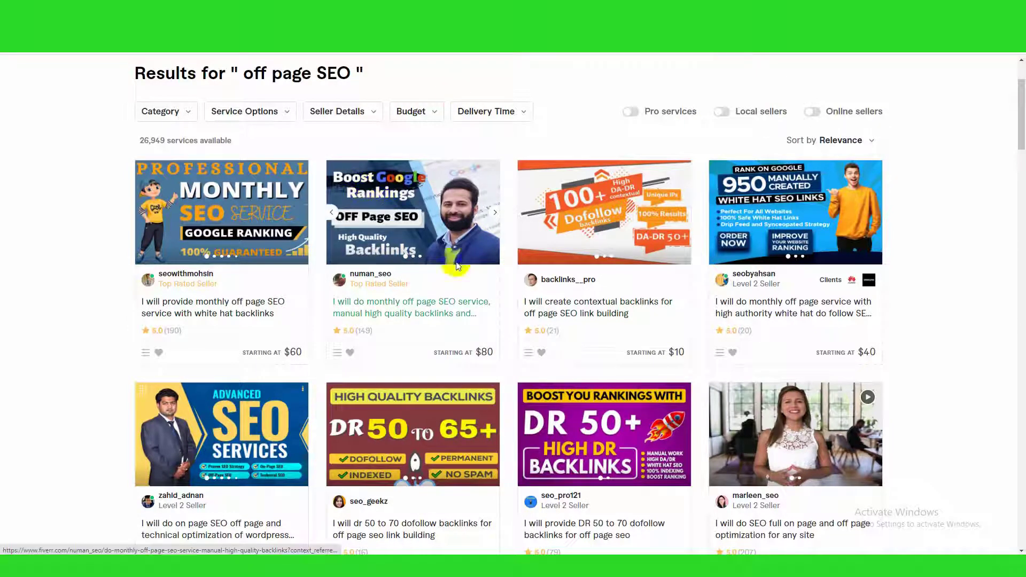
left_click(483, 10)
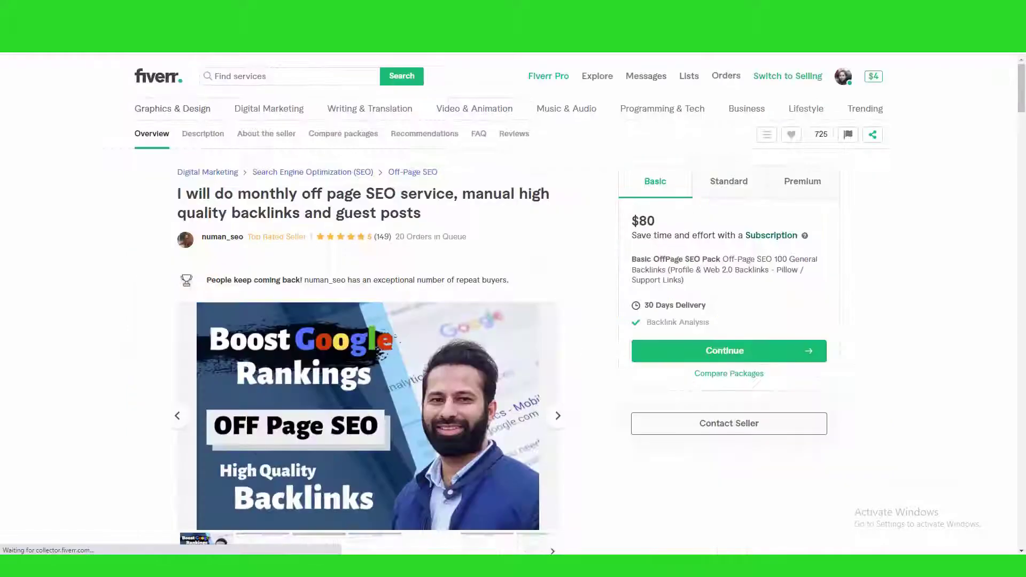
scroll(643, 360, "down", 2)
scroll(643, 355, "down", 8)
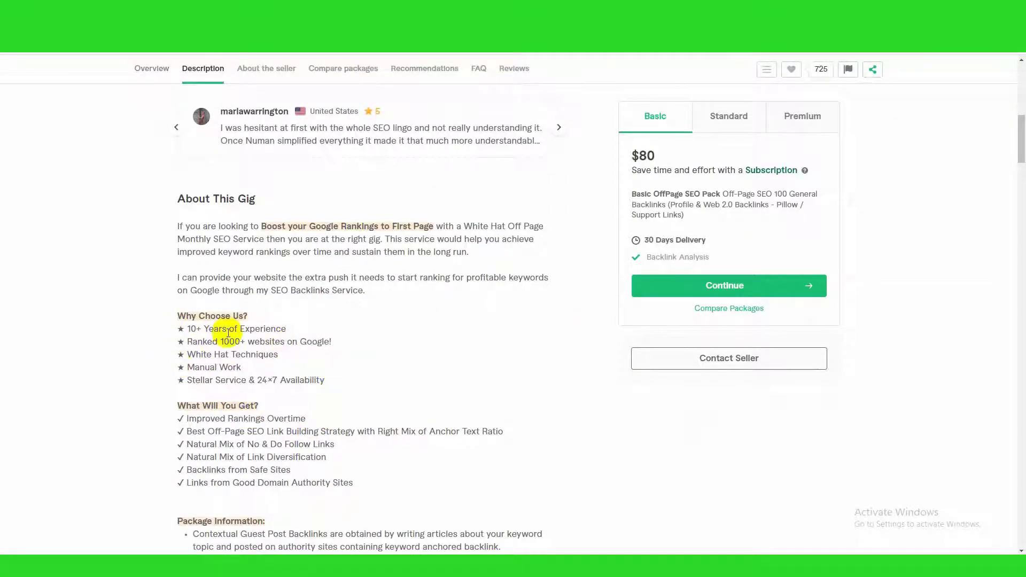
left_click_drag(168, 309, 493, 369)
scroll(493, 370, "down", 1)
scroll(493, 370, "down", 2)
scroll(461, 118, "up", 3)
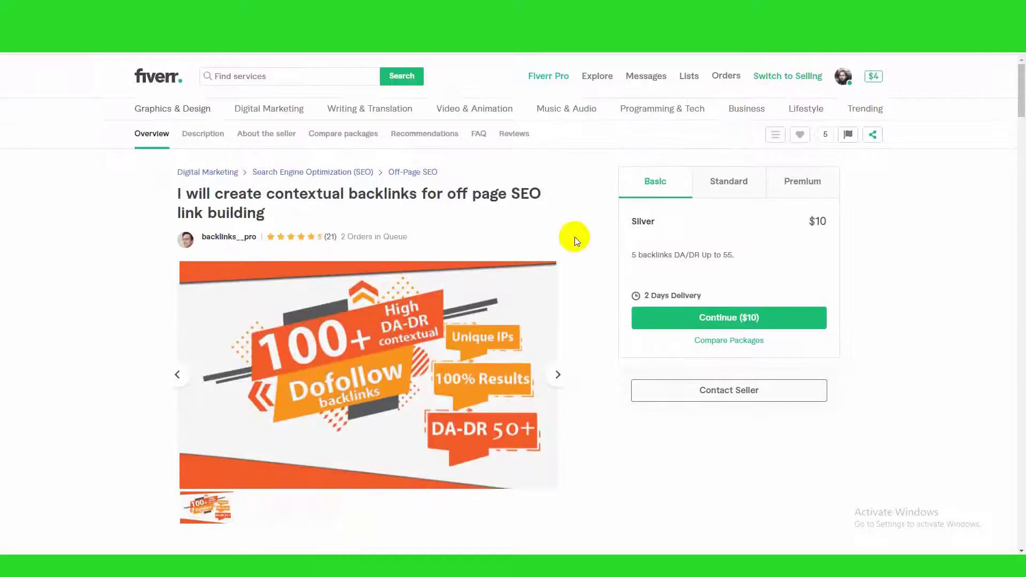
Read the descriptions of the contextual backlinks gig and the monthly off page SEO gig with white hat backlinks.
scroll(573, 250, "down", 12)
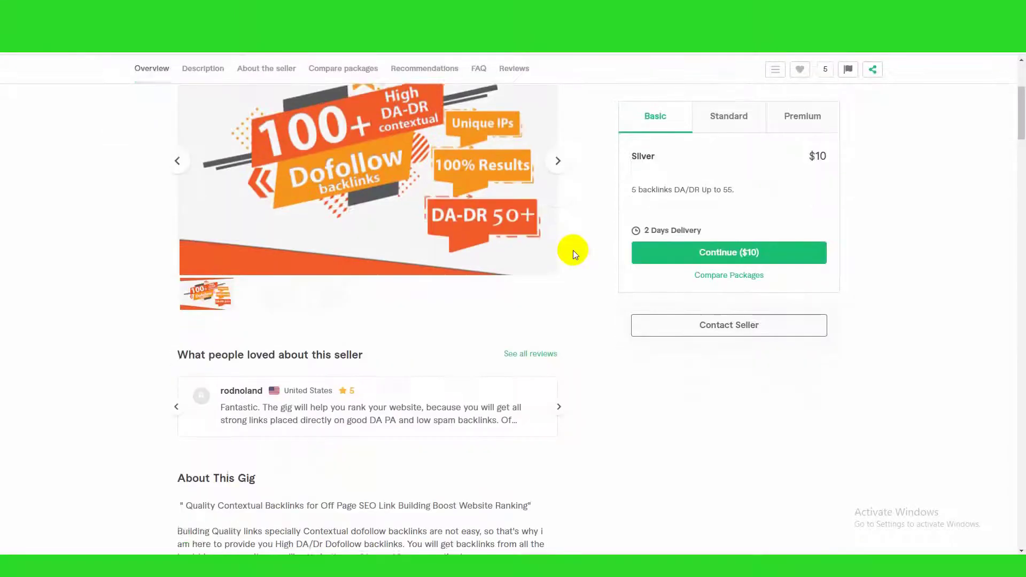
left_click_drag(178, 168, 276, 254)
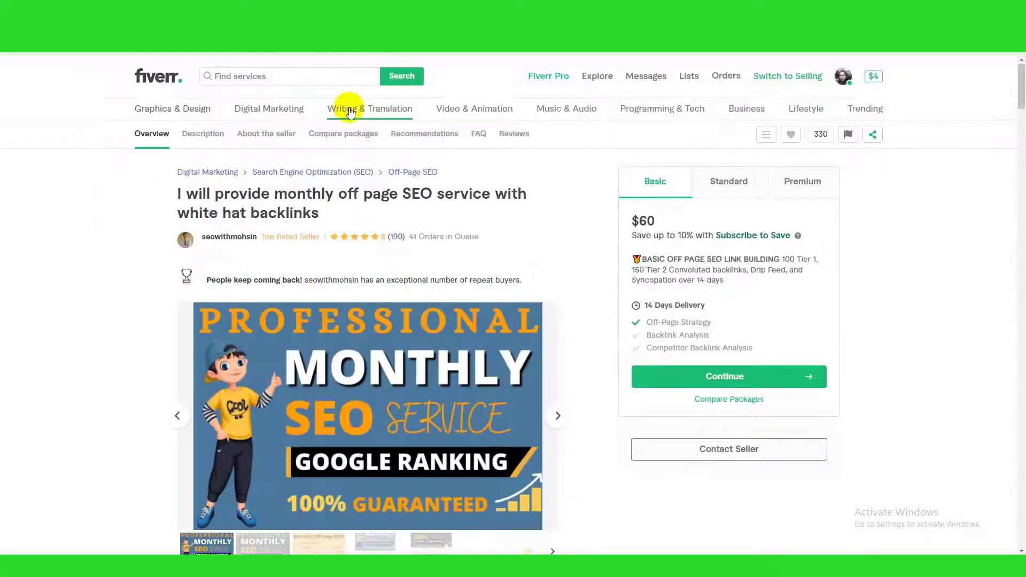
scroll(514, 237, "down", 15)
scroll(514, 237, "down", 5)
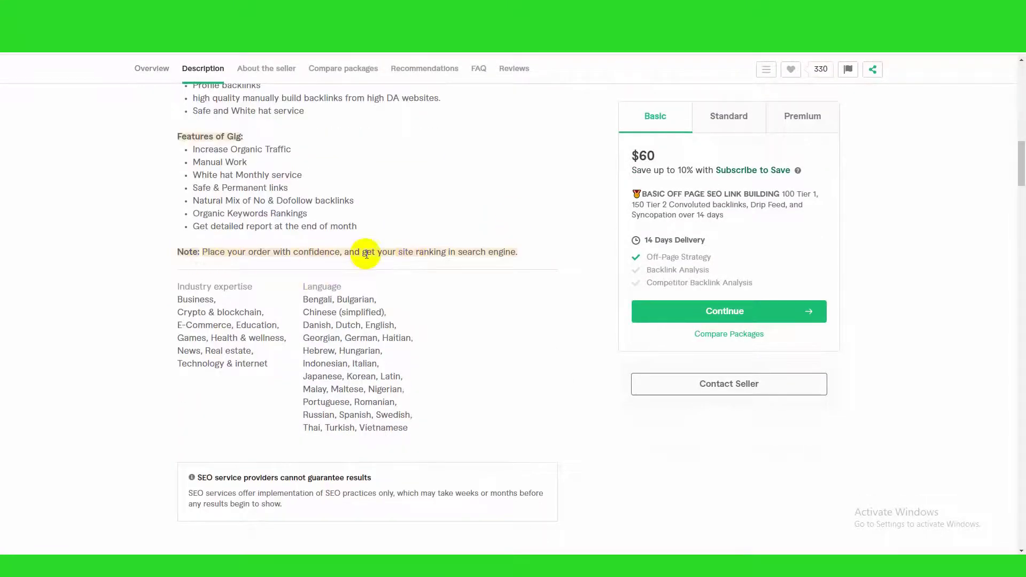
scroll(535, 238, "up", 3)
scroll(387, 159, "up", 2)
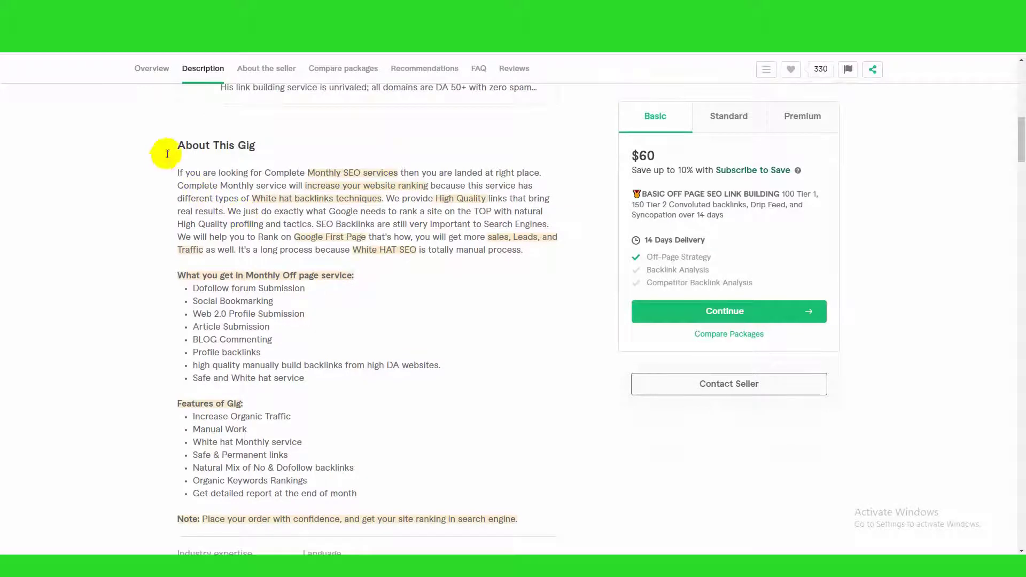
left_click_drag(523, 251, 176, 170)
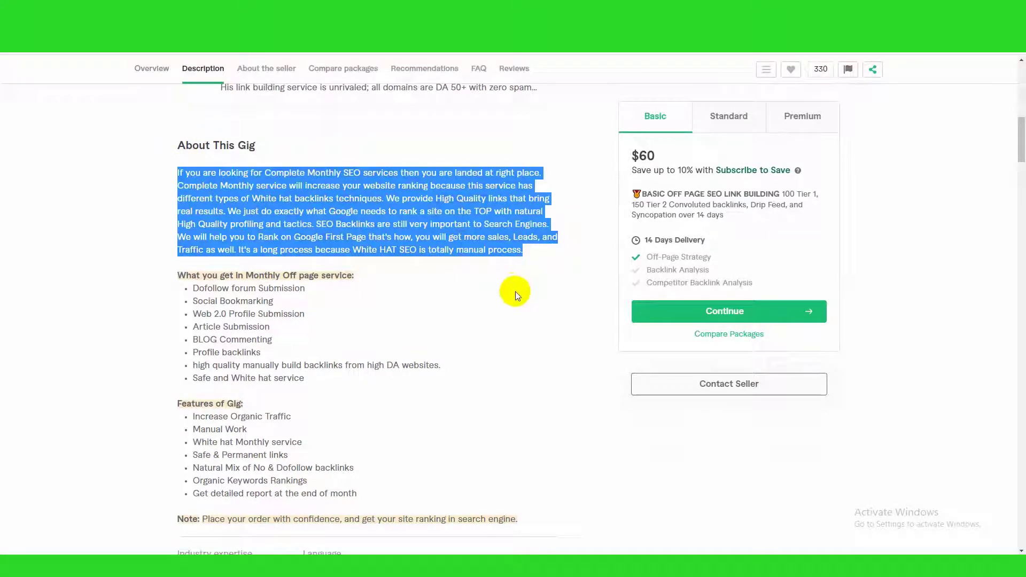
Copy the description text of the seller's own Fiverr off-page SEO gig into the kwork's Description field.
left_click(557, 307)
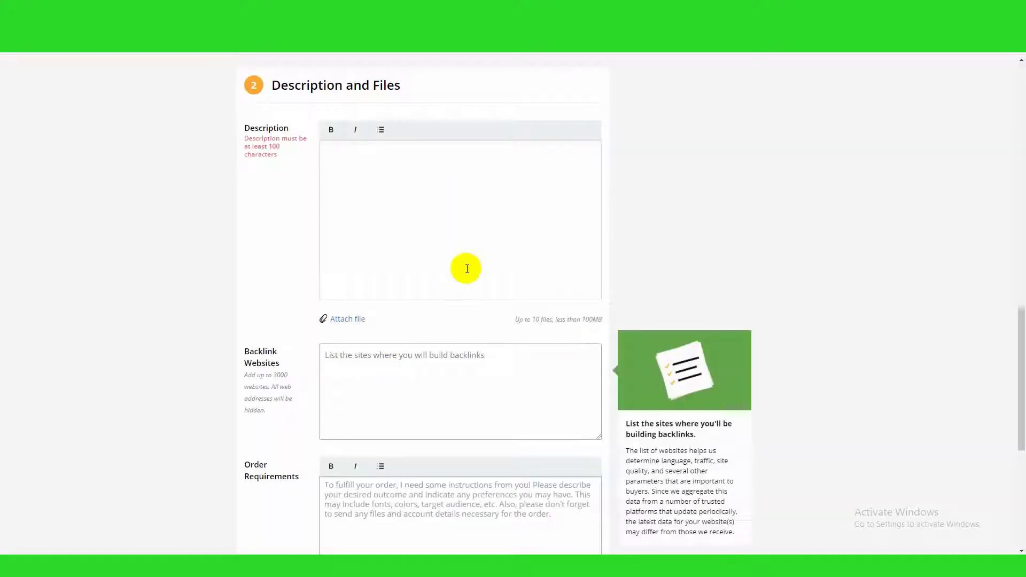
left_click(469, 246)
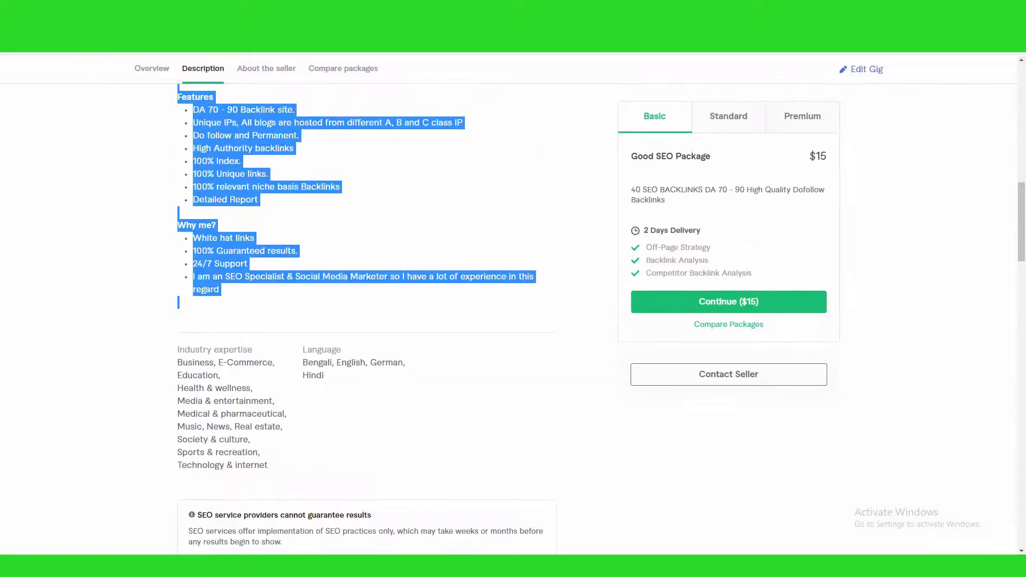
scroll(524, 166, "up", 7)
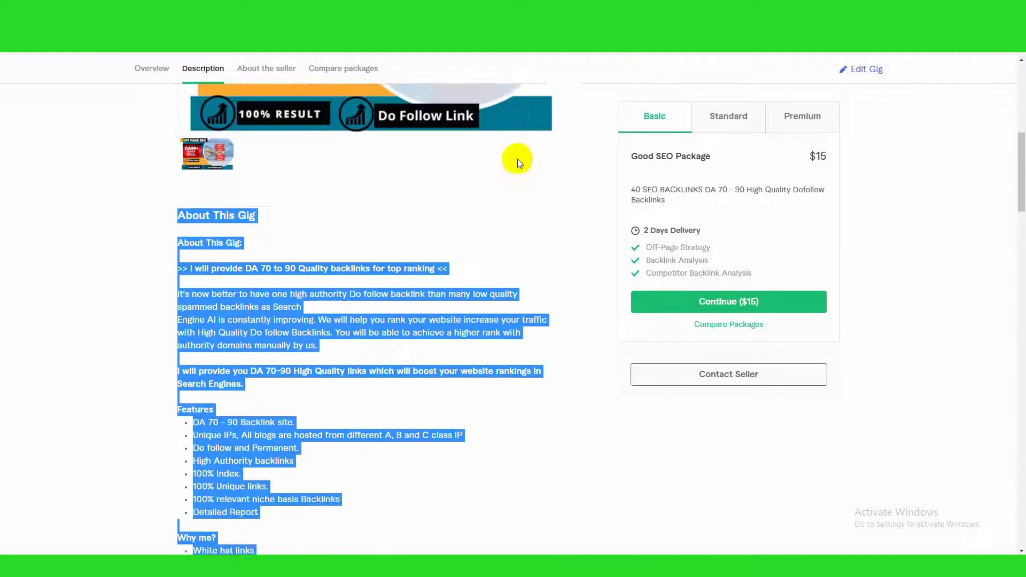
left_click_drag(161, 275, 532, 449)
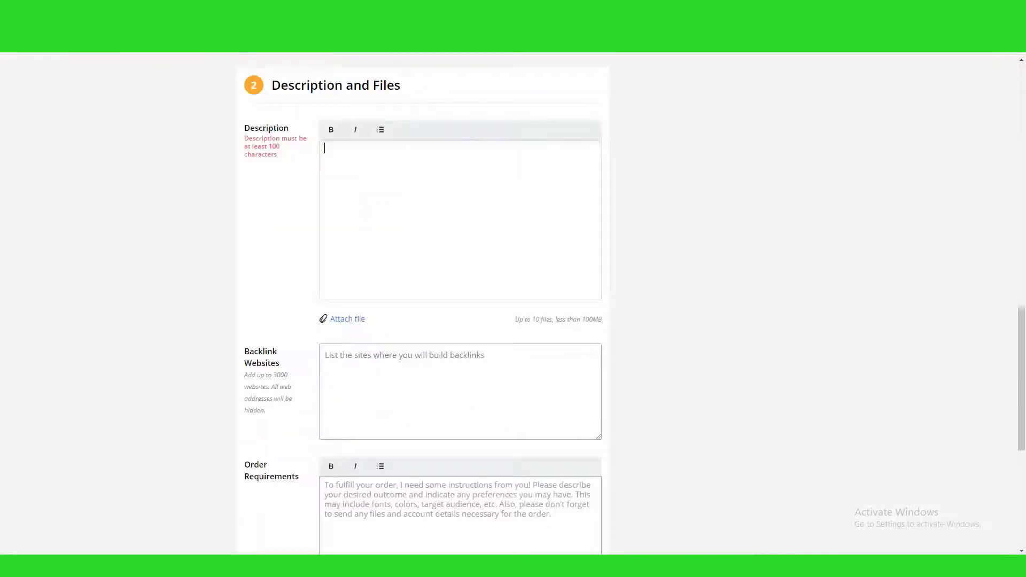
left_click(450, 176)
key("ctrl+v")
scroll(552, 323, "down", 8)
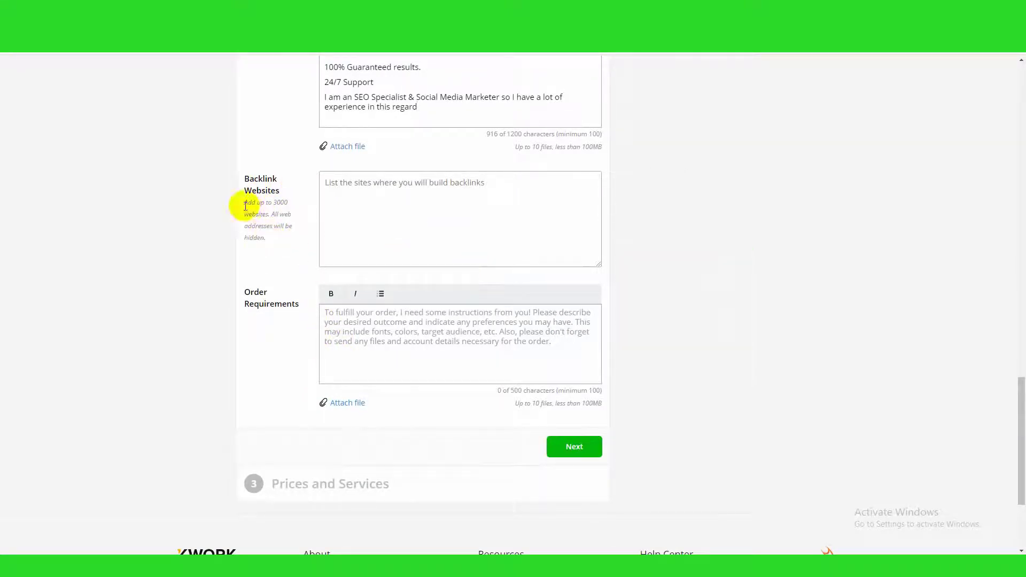
For the Backlink Websites field, search Google in a new browser tab for "backlink site list" and look through the results.
left_click(479, 210)
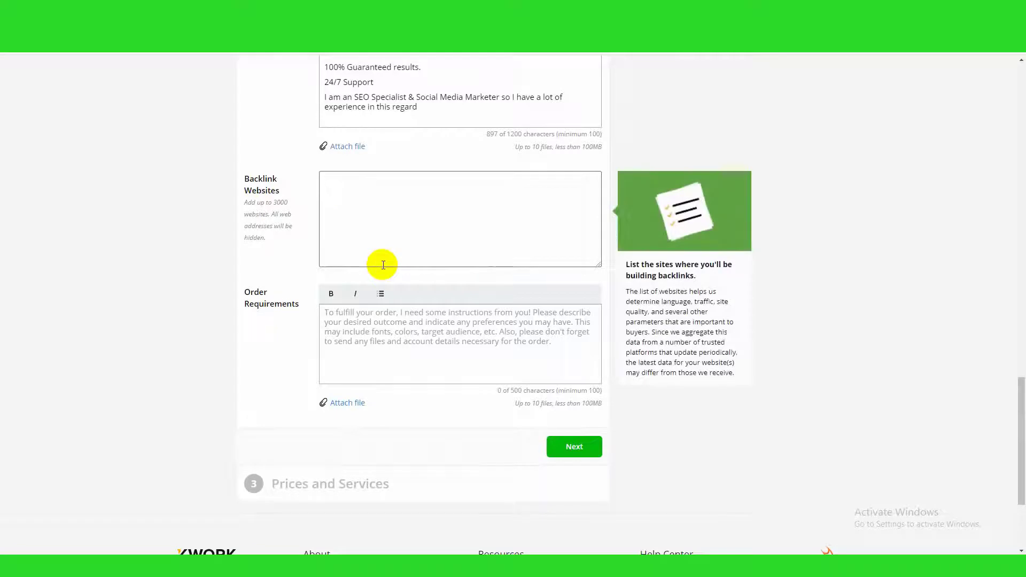
left_click(563, 9)
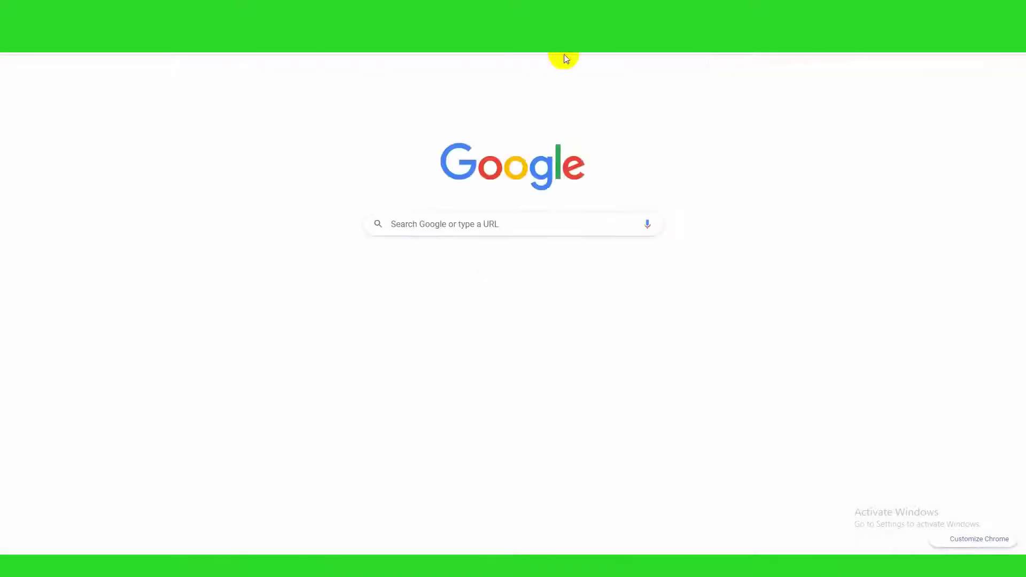
left_click(535, 28)
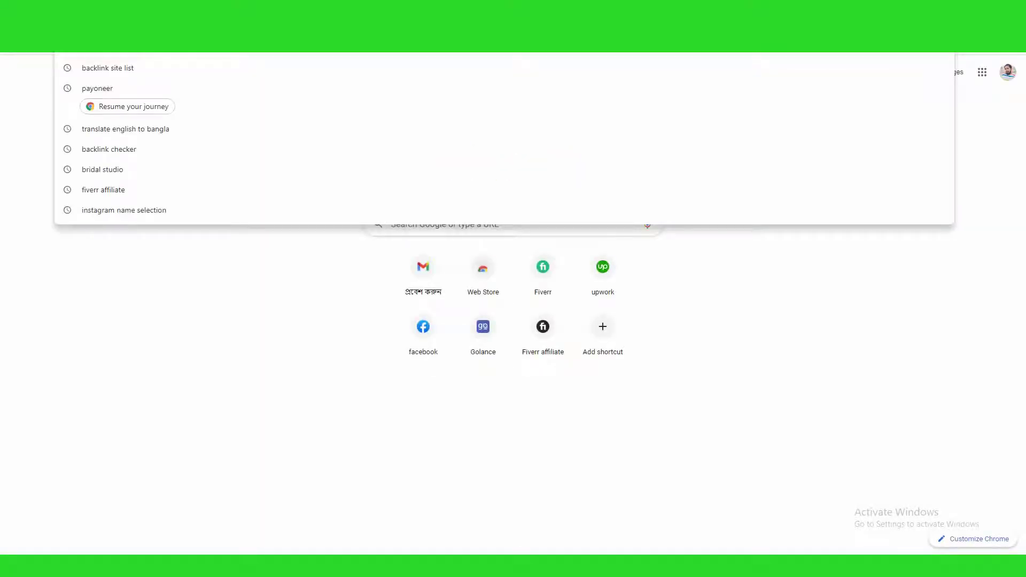
type("backlin")
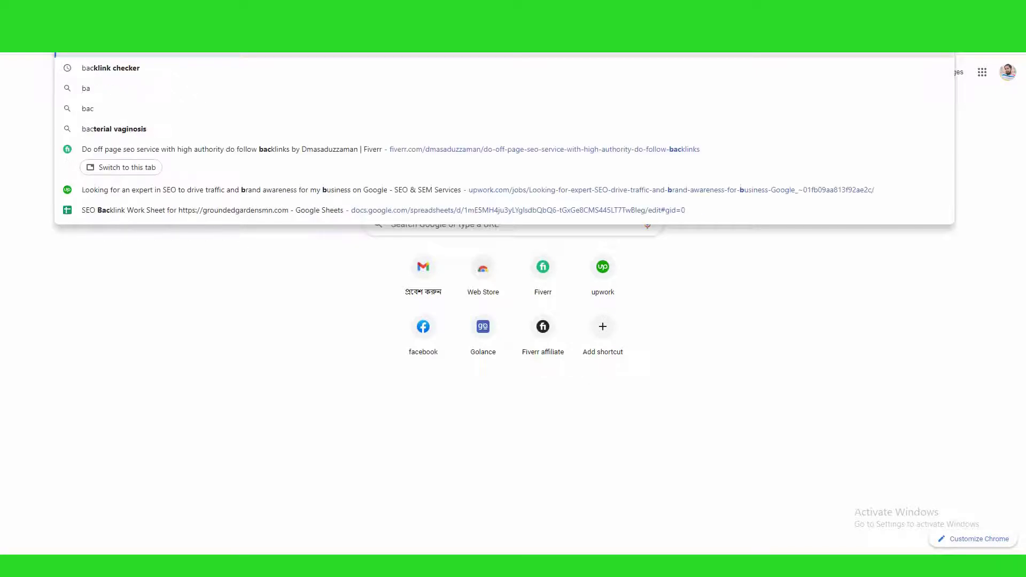
type("k si")
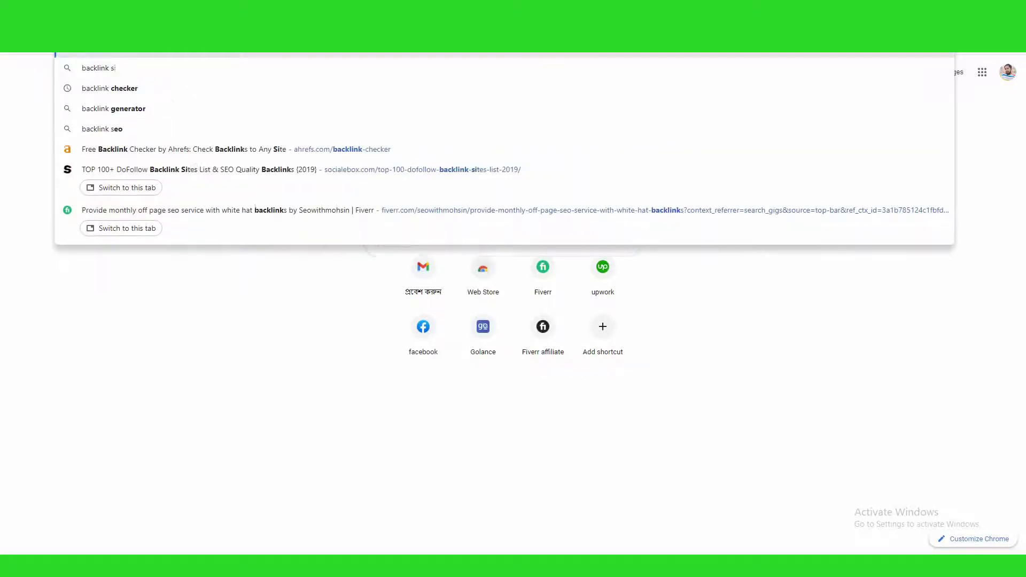
type("te list")
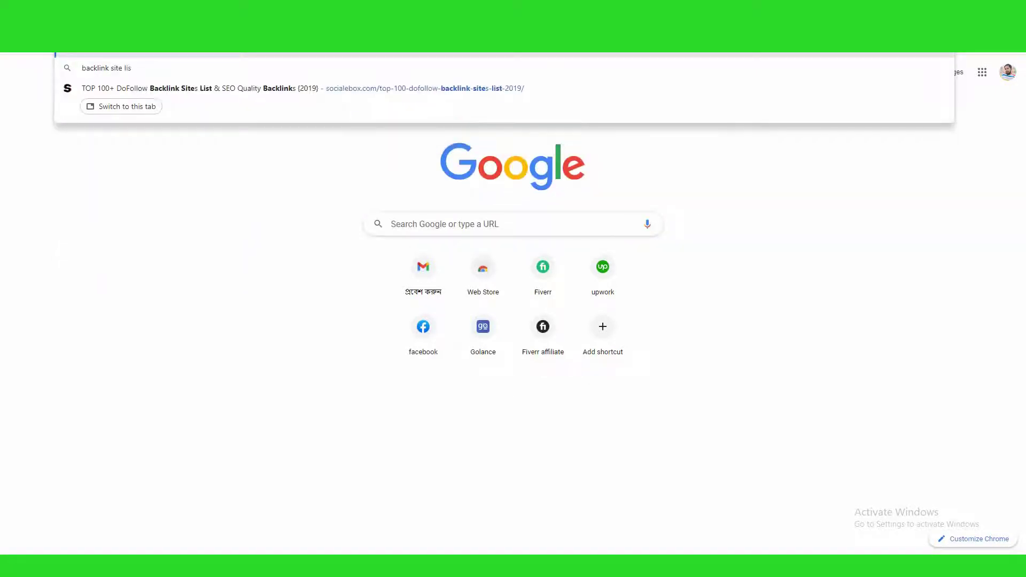
key("Return")
scroll(547, 204, "down", 5)
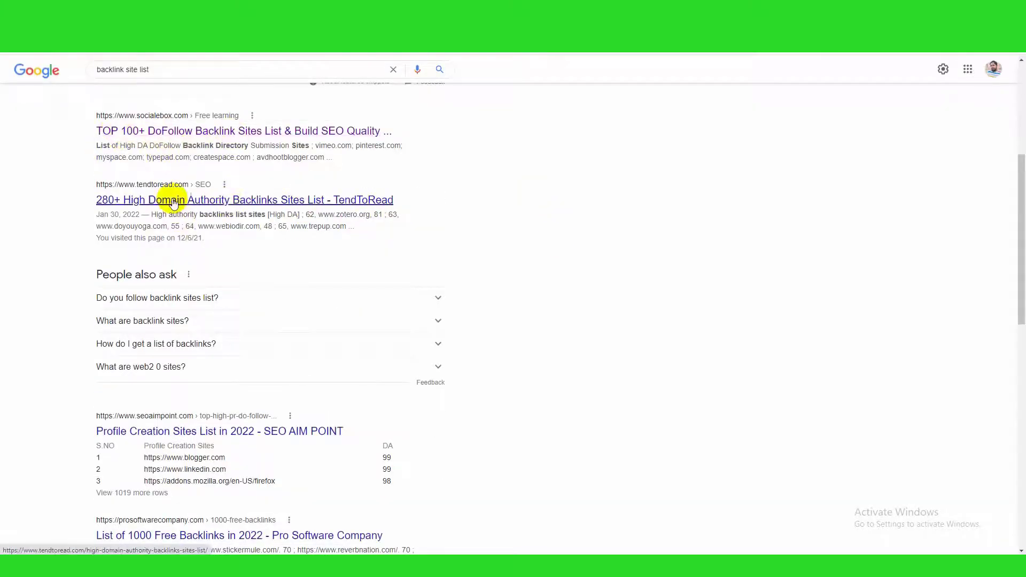
Look through the TendToRead article on 280+ high domain authority backlink sites and return to the search results.
left_click(122, 198)
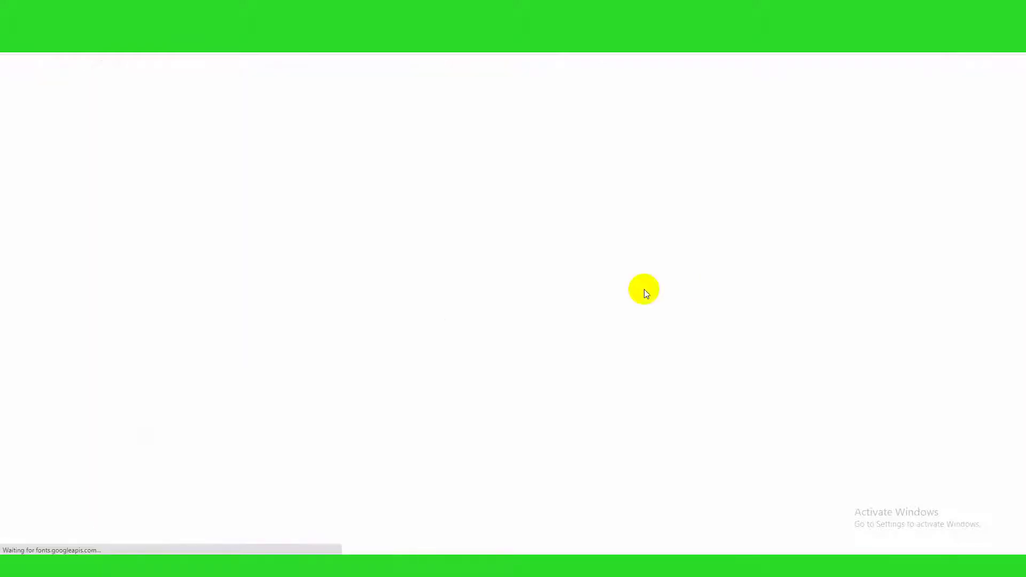
scroll(793, 415, "down", 15)
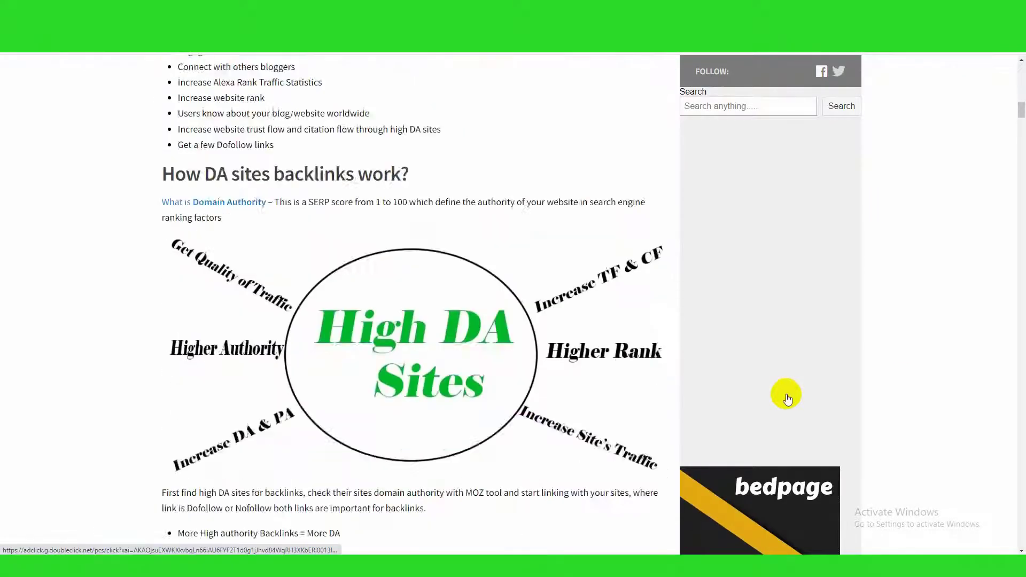
scroll(787, 398, "down", 20)
scroll(787, 394, "up", 12)
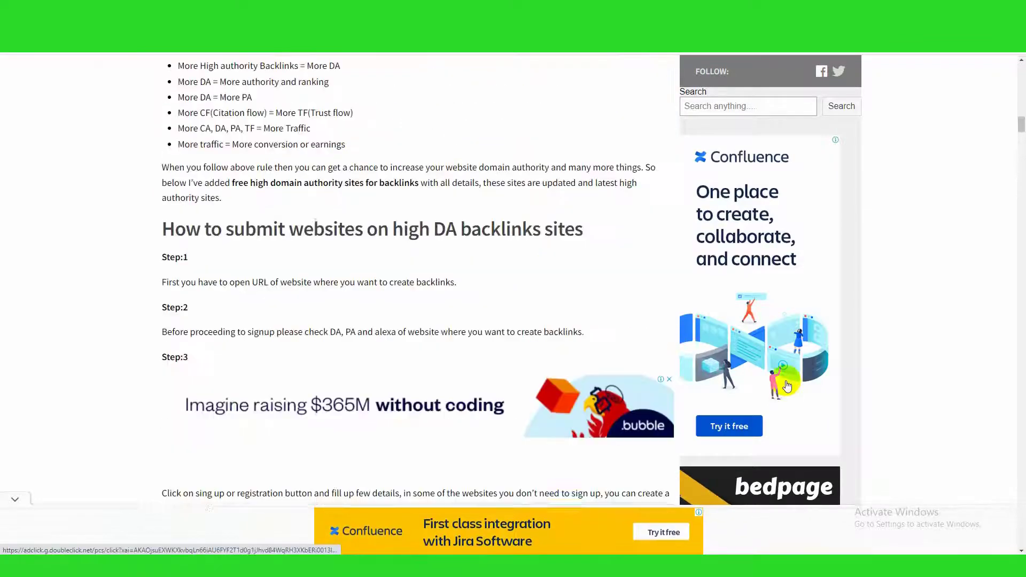
scroll(787, 385, "up", 10)
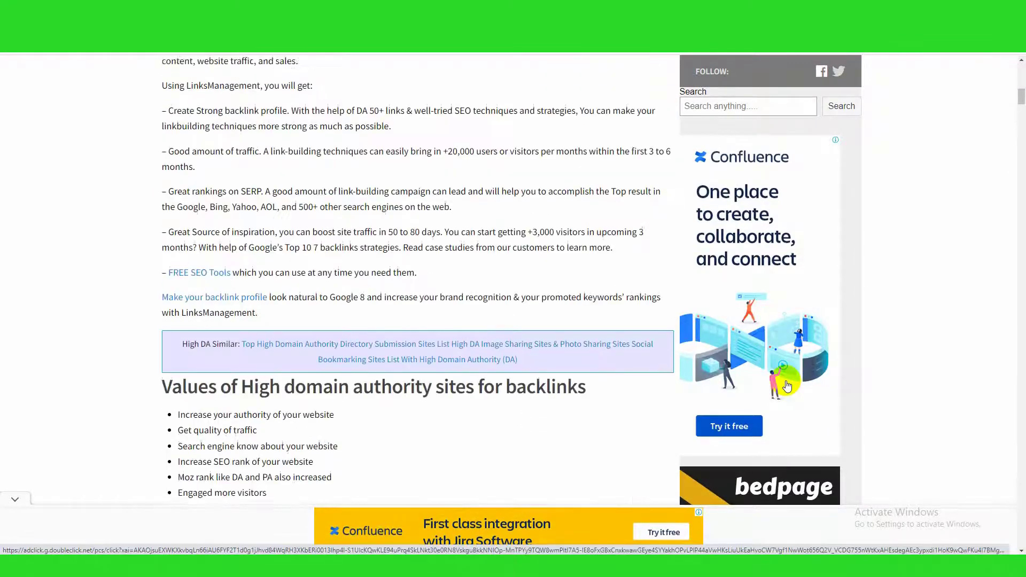
scroll(786, 385, "up", 10)
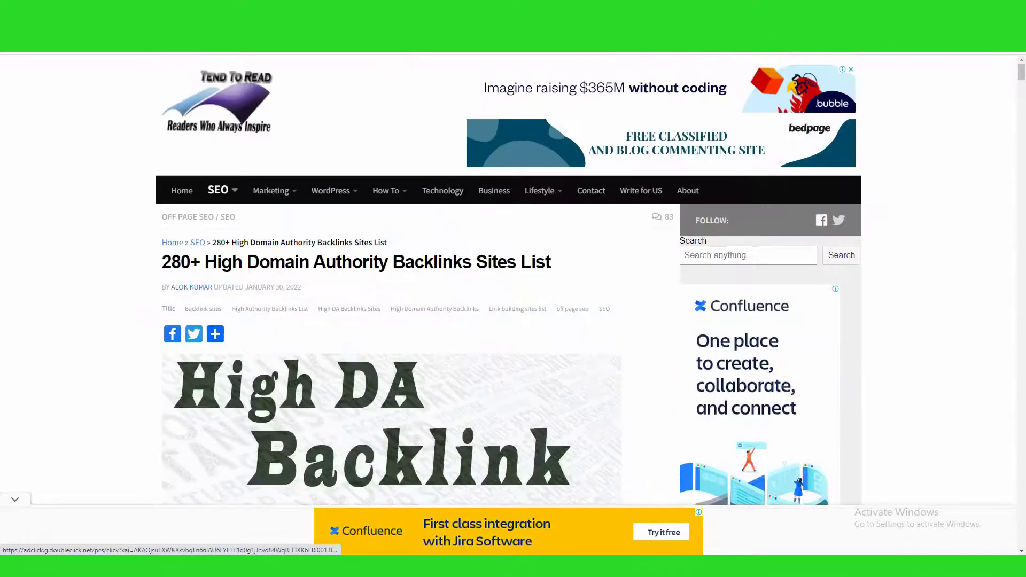
key("alt+Left")
scroll(198, 230, "up", 1)
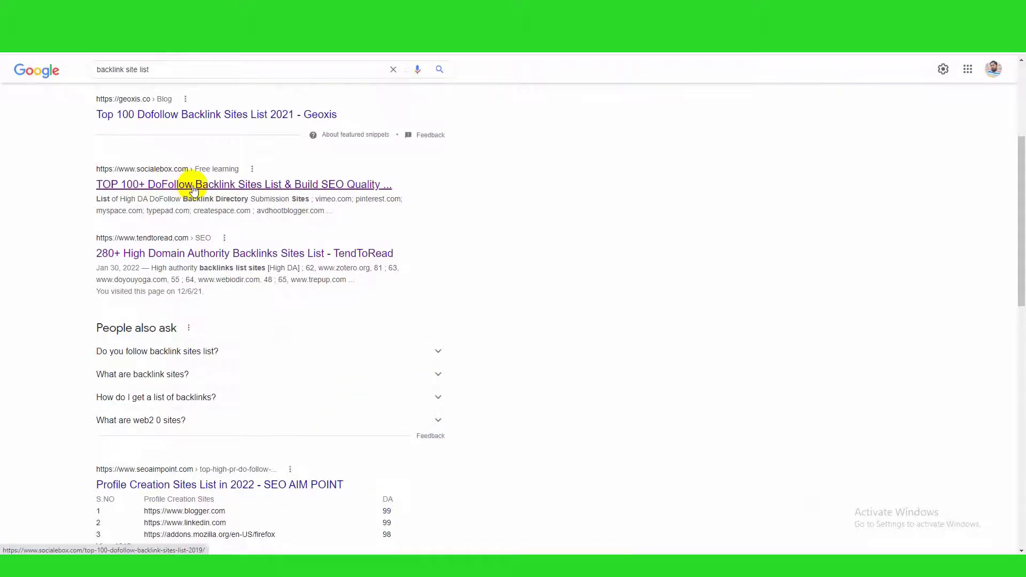
Copy the High DA DoFollow Backlink Directory Submission Sites list from the socialebox.com article into the kwork's Backlink Websites field.
left_click(194, 185)
scroll(626, 324, "down", 4)
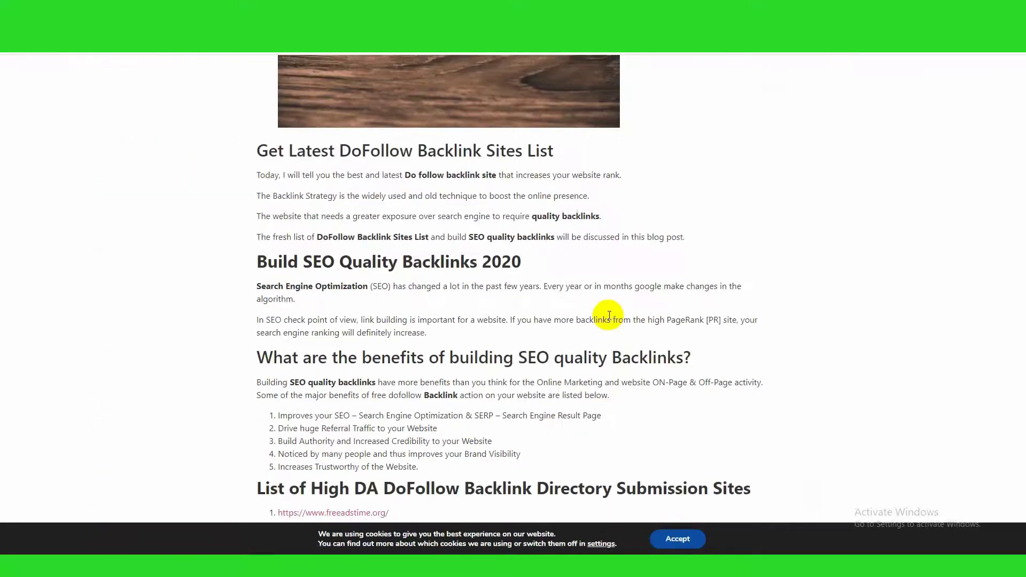
scroll(610, 315, "down", 6)
scroll(609, 316, "up", 1)
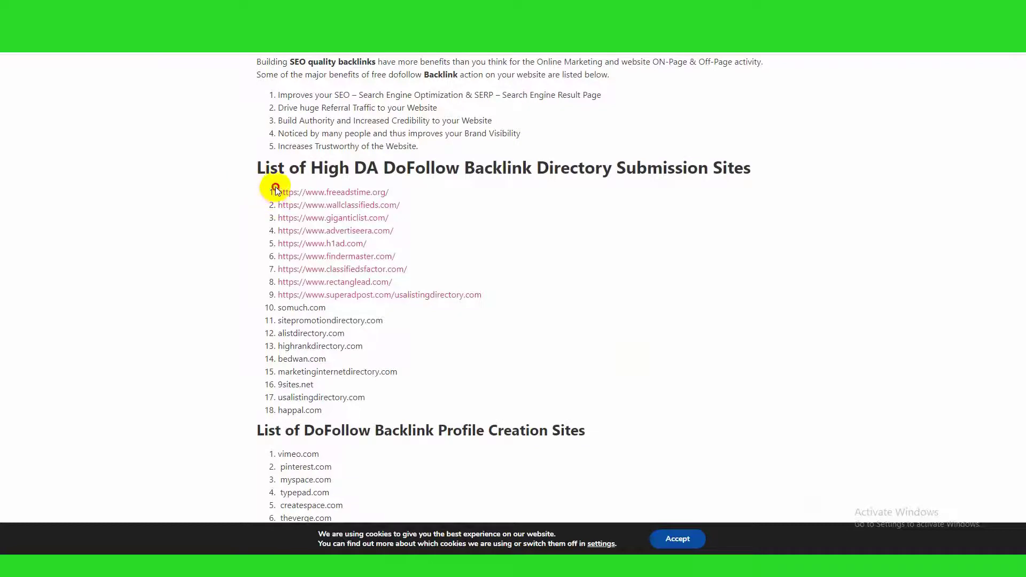
left_click_drag(275, 191, 405, 415)
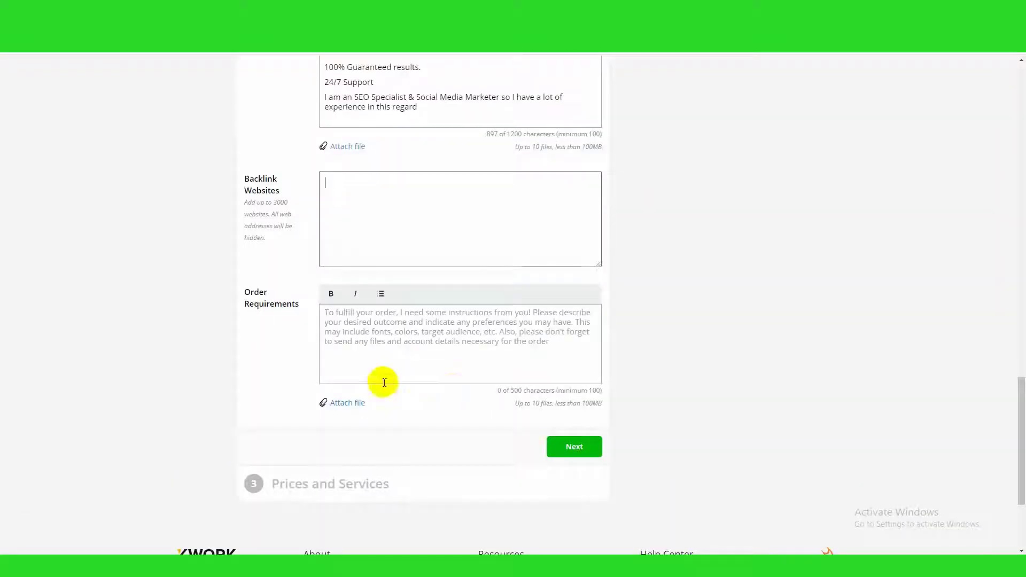
left_click(372, 198)
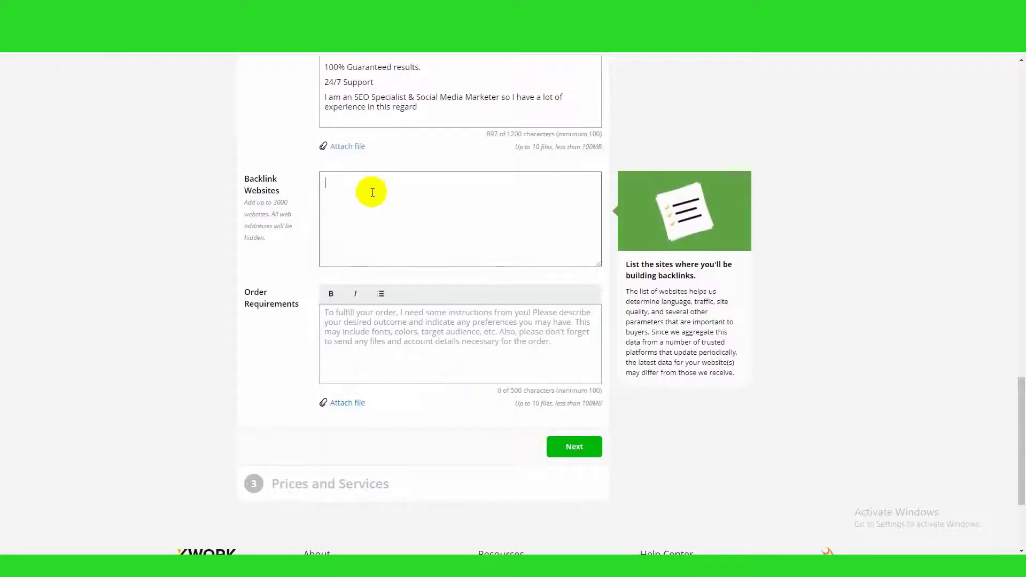
key("ctrl+v")
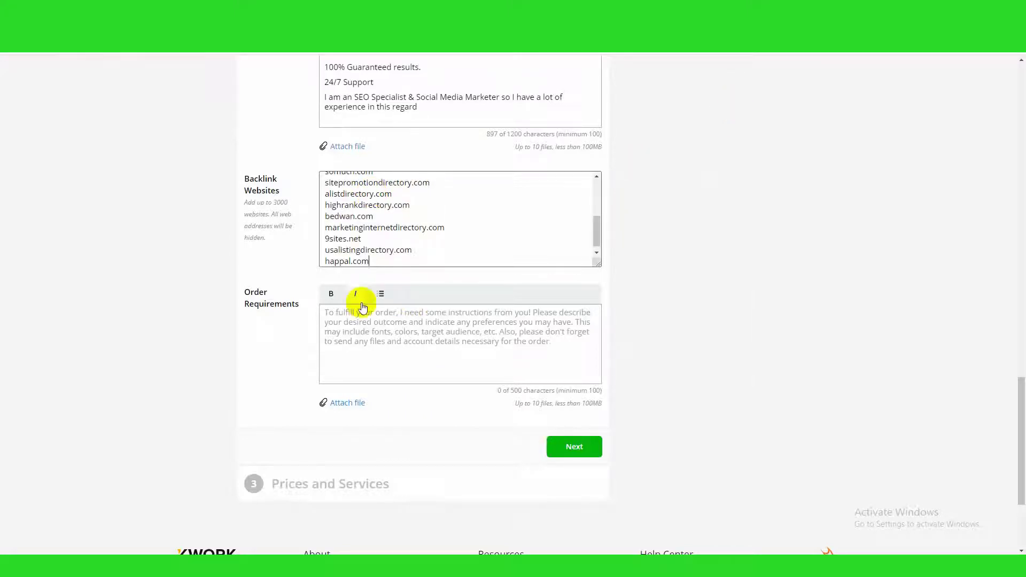
key("Return")
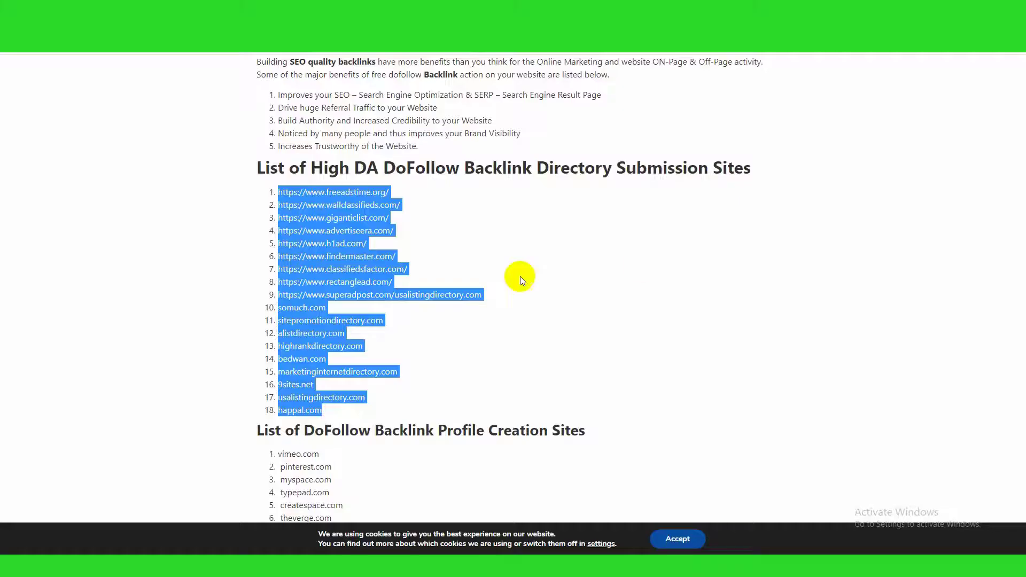
Append the article's DoFollow Backlink Profile Creation Sites list, from vimeo.com to onrpg.com, to the Backlink Websites field.
scroll(521, 277, "down", 5)
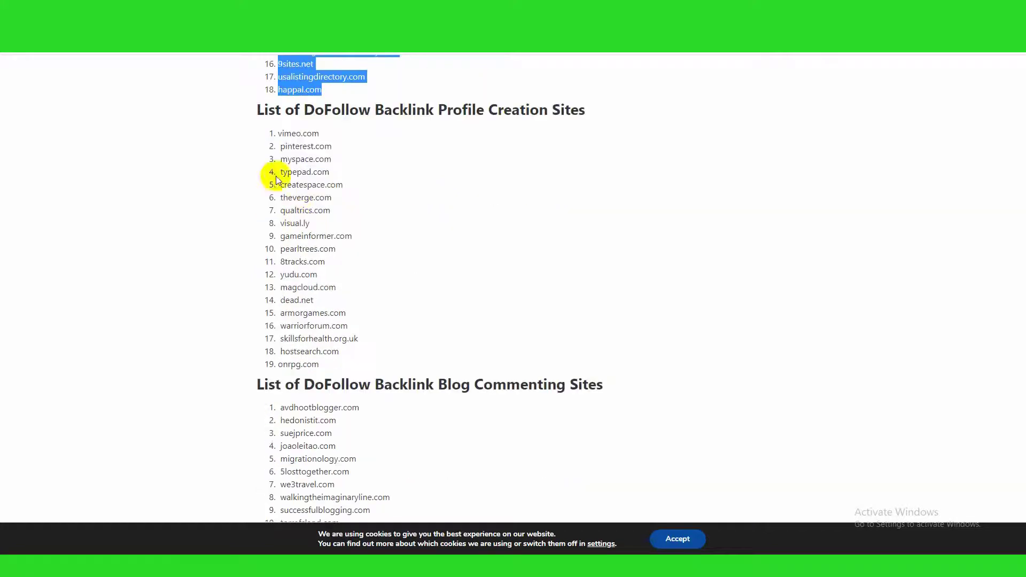
left_click_drag(275, 133, 360, 363)
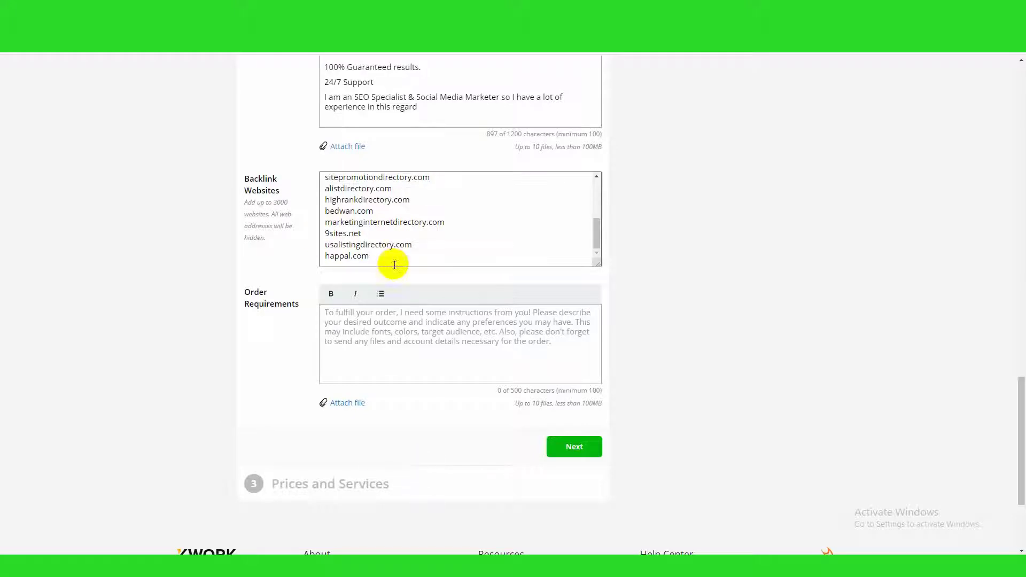
left_click(390, 254)
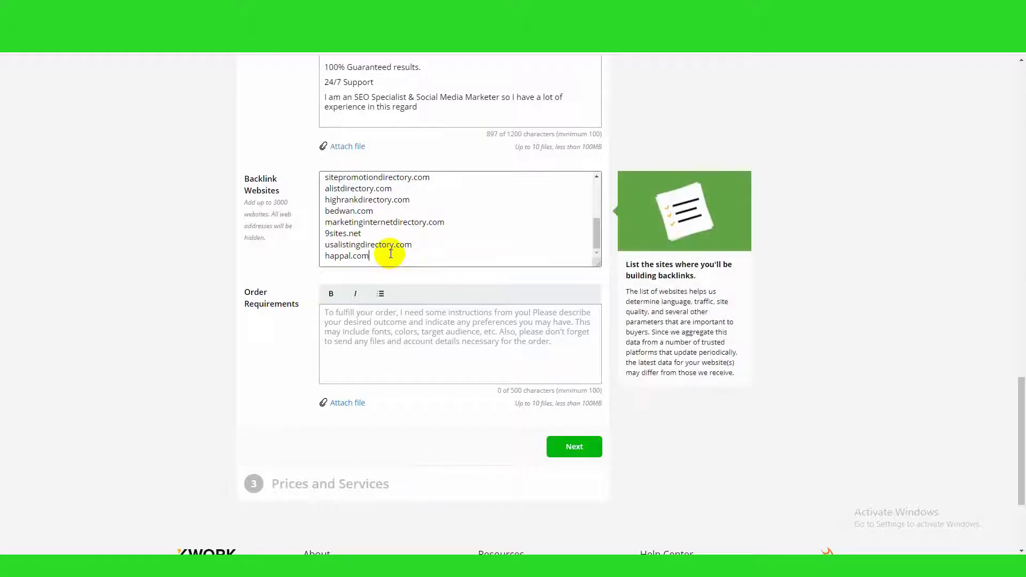
key("Return")
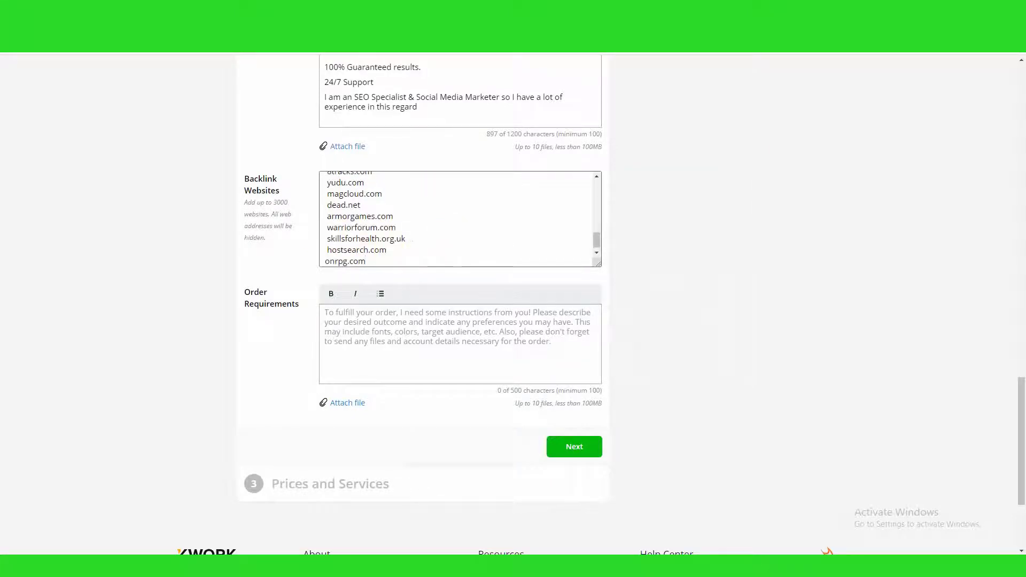
Append the article's High DA DoFollow Backlink Article Submission Sites list to the end of the Backlink Websites field.
left_click(837, 8)
scroll(430, 262, "down", 4)
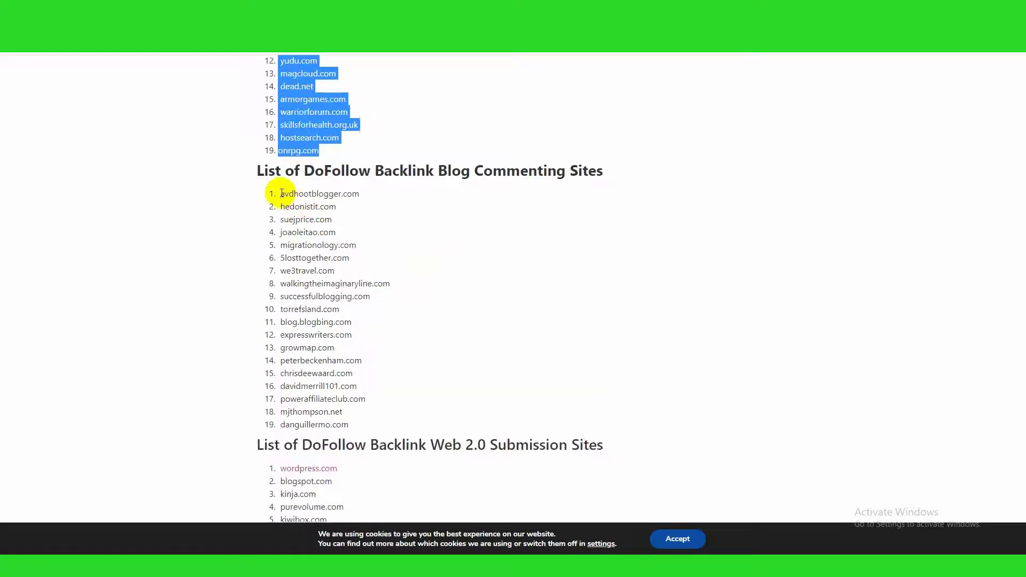
left_click_drag(273, 193, 393, 403)
scroll(585, 295, "down", 4)
scroll(584, 294, "down", 6)
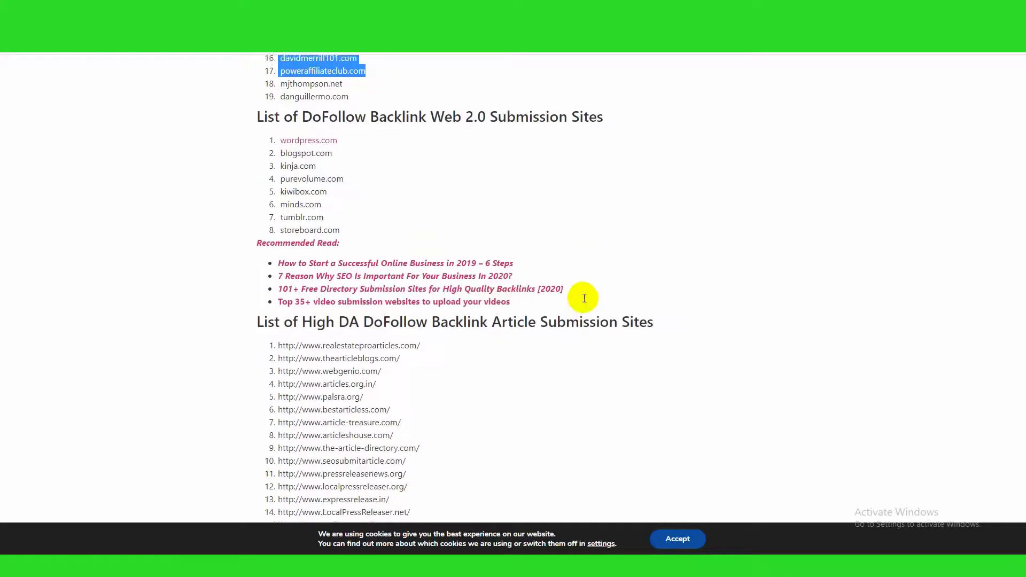
left_click_drag(276, 135, 408, 385)
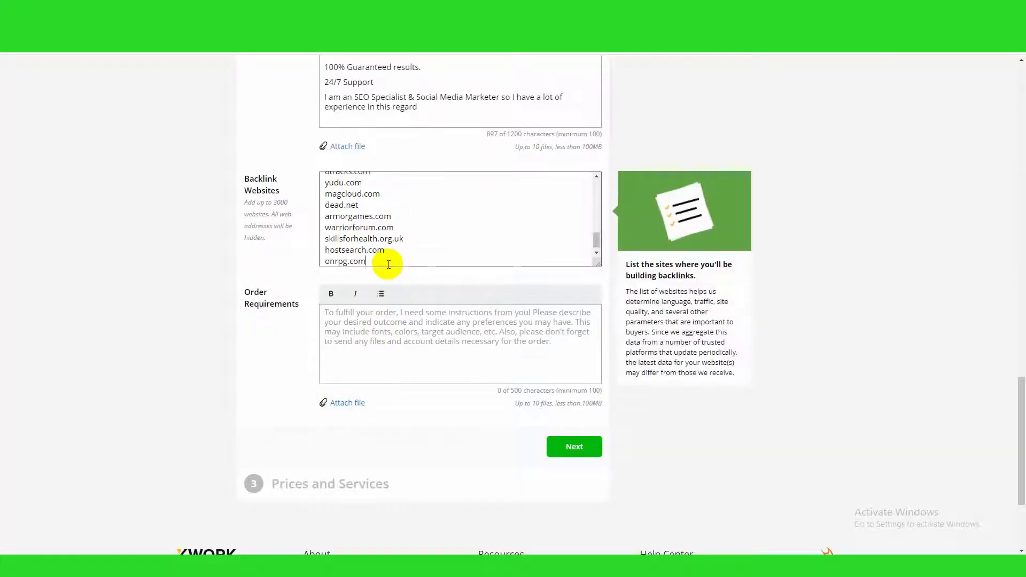
key("Return")
key("ctrl+v")
To find text for the Order Requirements field, switch to Fiverr's selling mode and open the seller's own profile page.
left_click(427, 342)
scroll(428, 343, "down", 1)
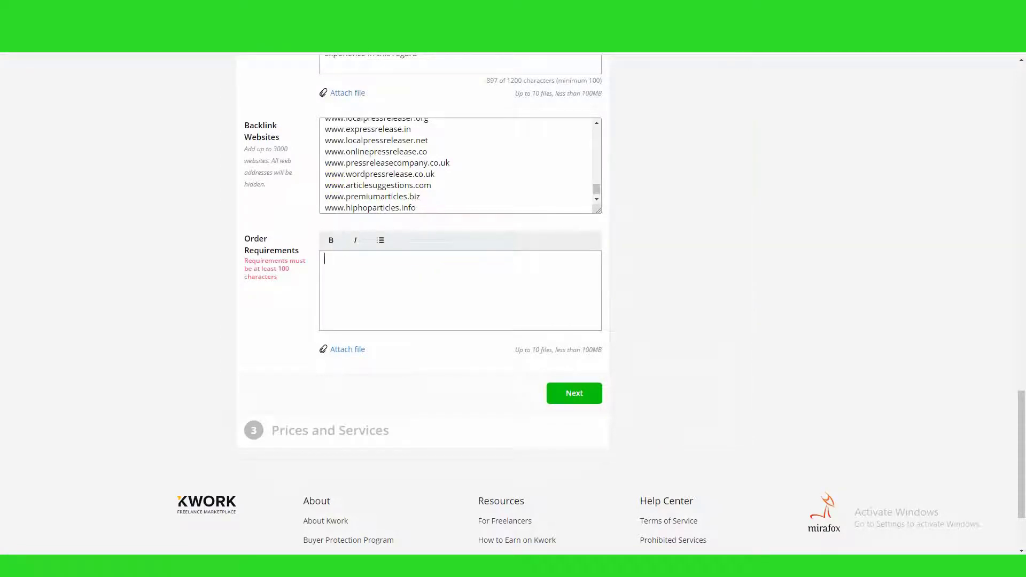
left_click(170, 9)
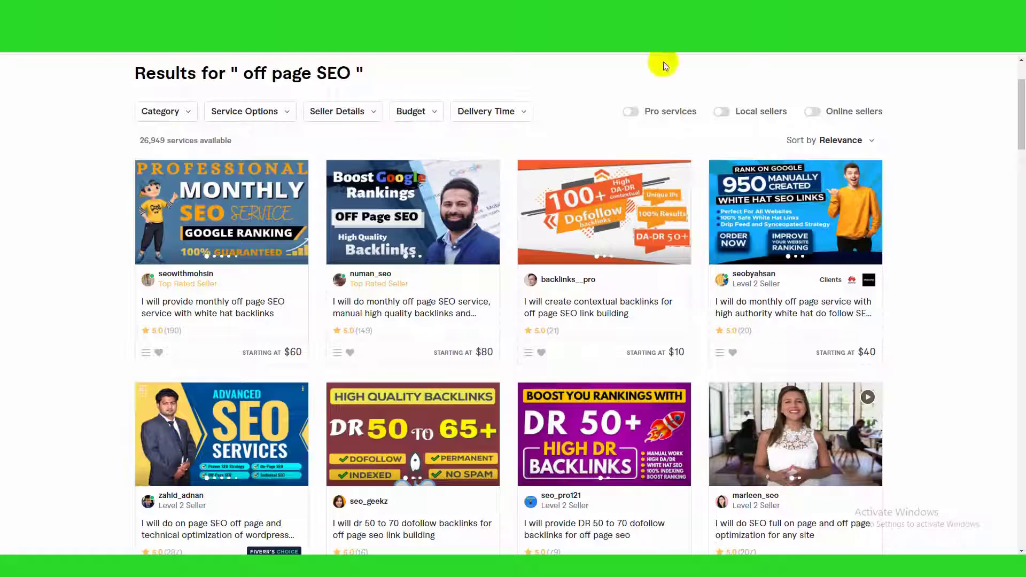
scroll(829, 111, "up", 2)
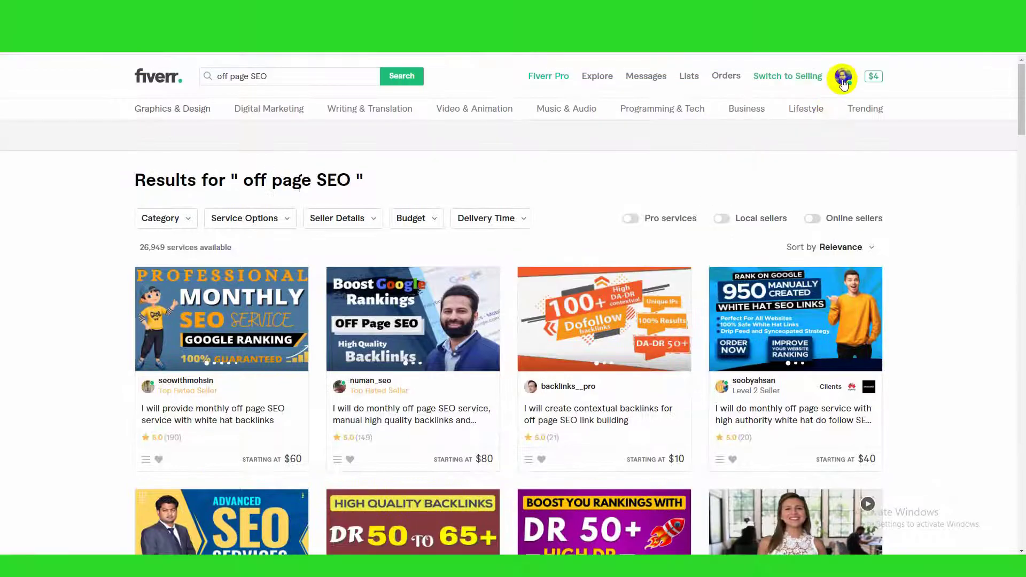
left_click(818, 75)
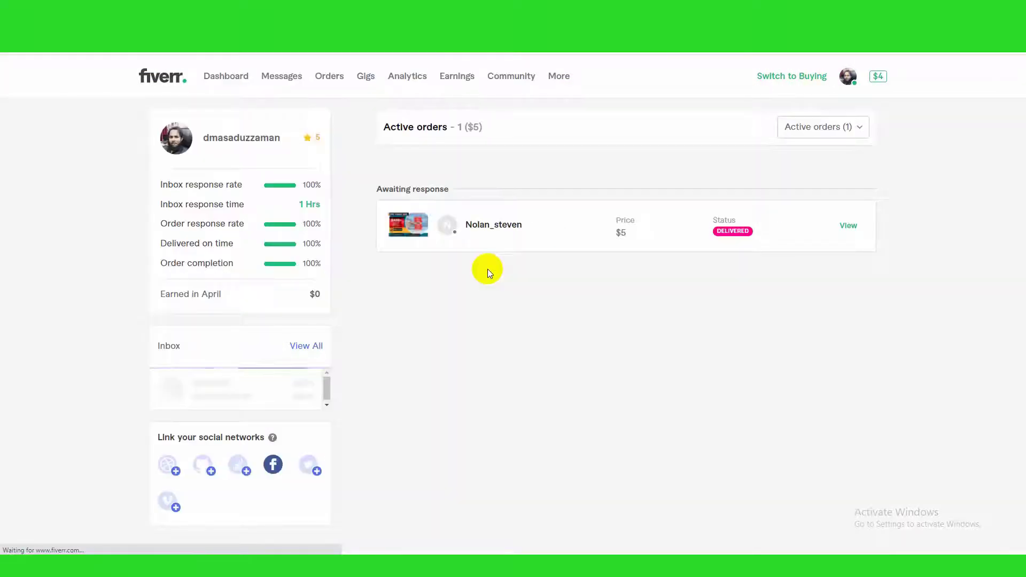
scroll(355, 267, "down", 4)
scroll(363, 264, "up", 7)
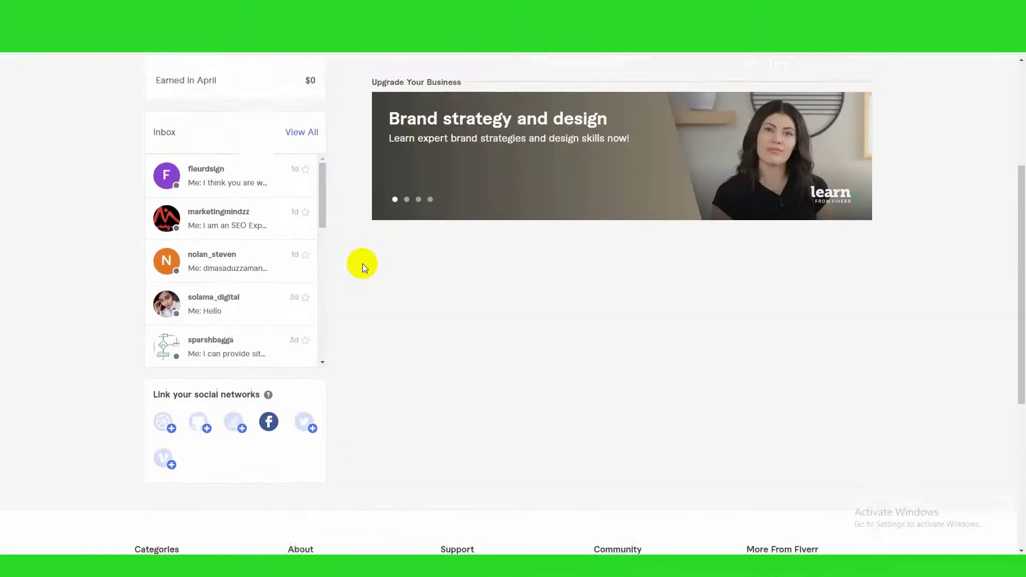
scroll(363, 264, "down", 1)
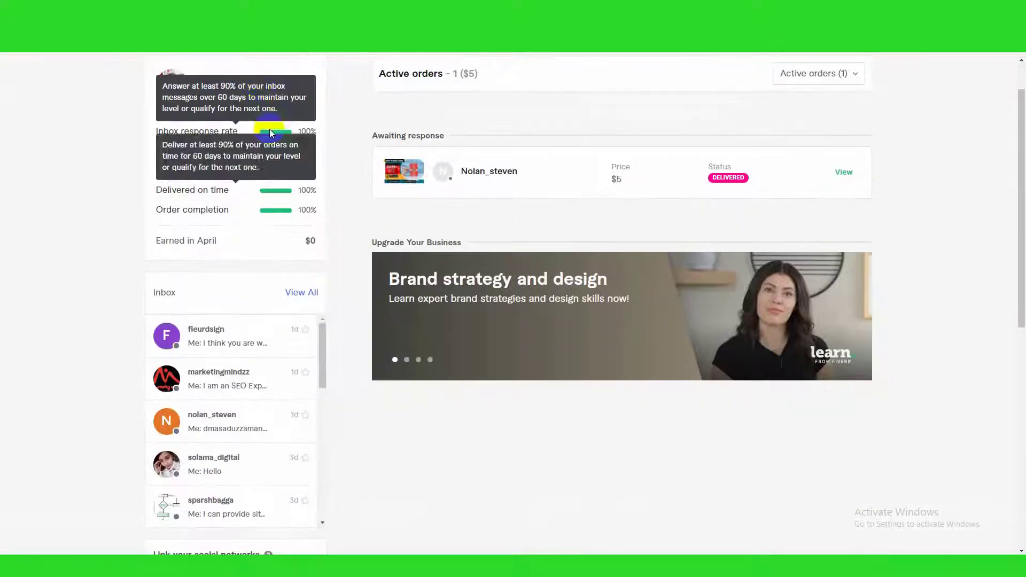
left_click(209, 89)
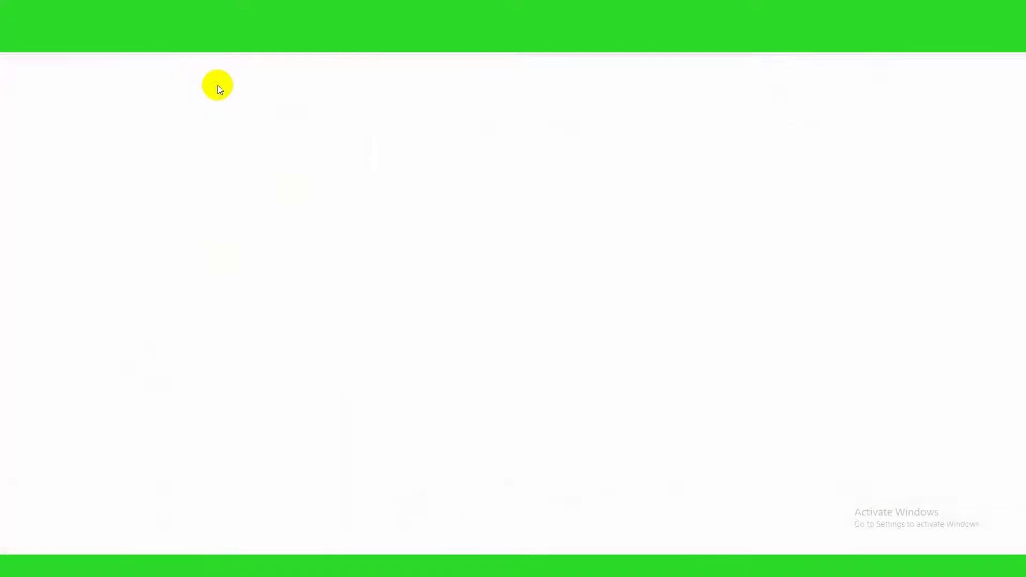
Copy the profile Description's opening, from "I am a SEO Expert" to "several of my own website", into the kwork's Order Requirements field.
scroll(422, 147, "down", 9)
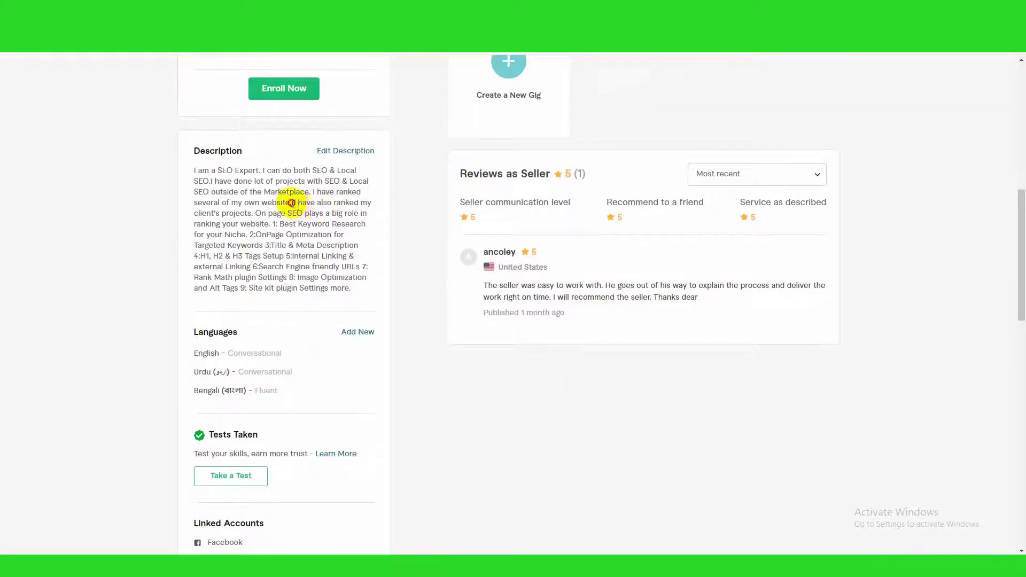
left_click_drag(290, 202, 165, 174)
key("ctrl+c")
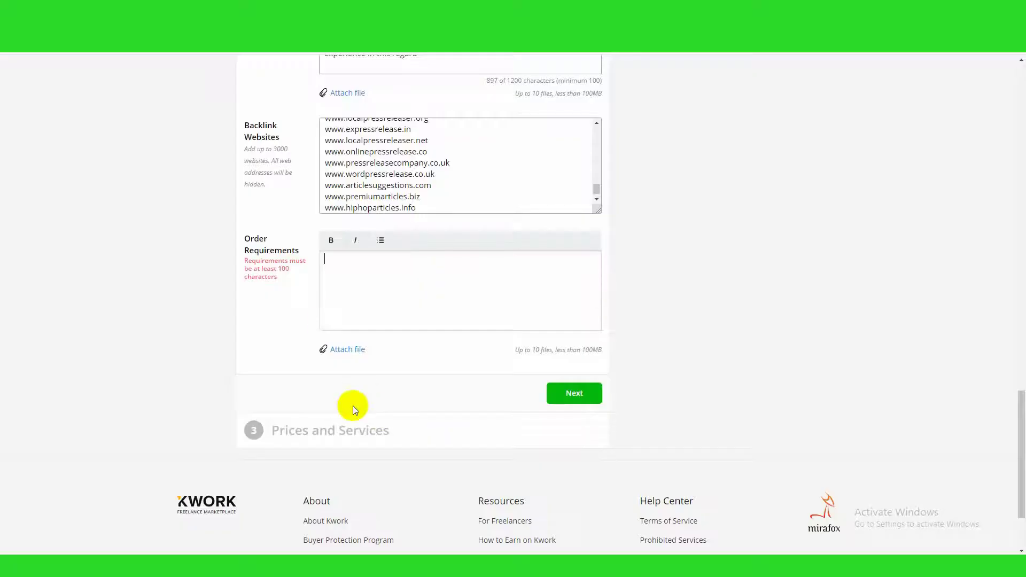
left_click(348, 271)
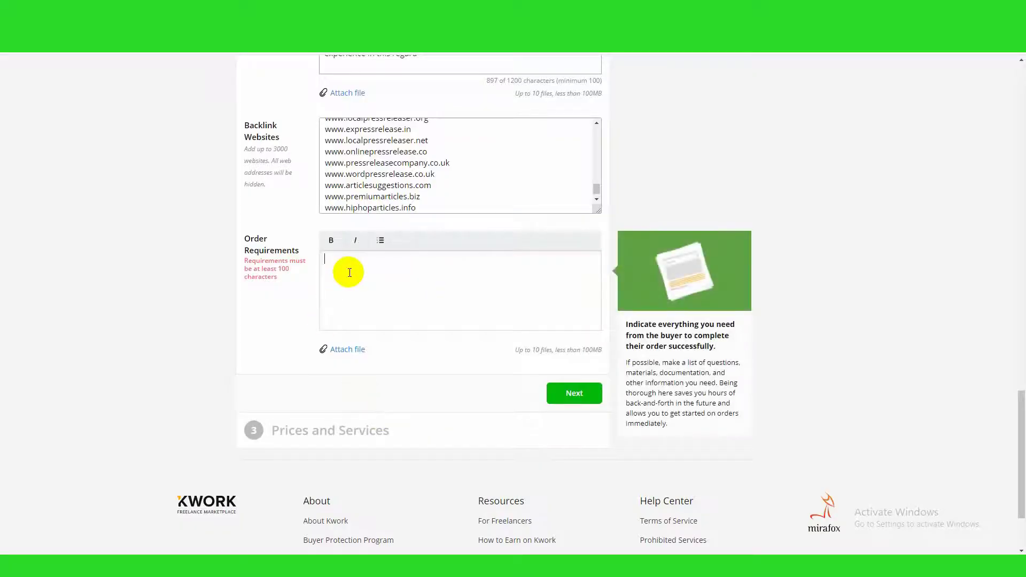
key("ctrl+v")
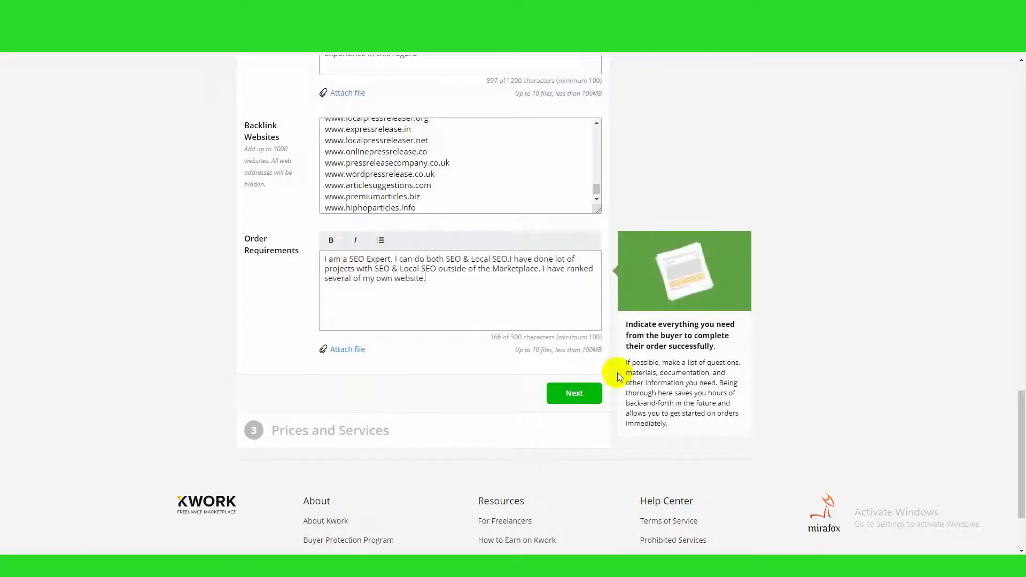
Review the filled-in kwork form, submit the Description and Files section and continue to Prices and Services.
left_click(570, 394)
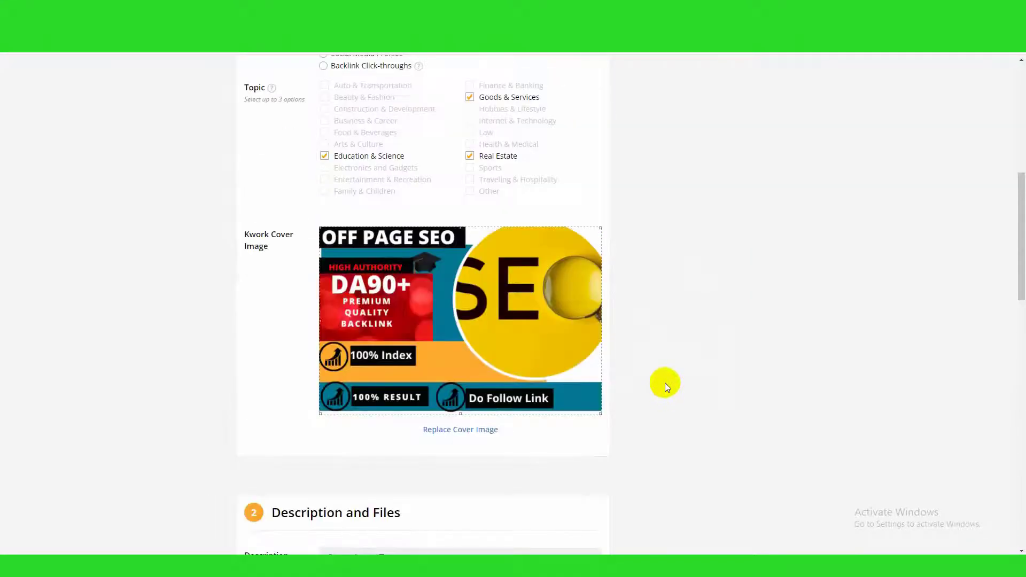
scroll(665, 383, "down", 17)
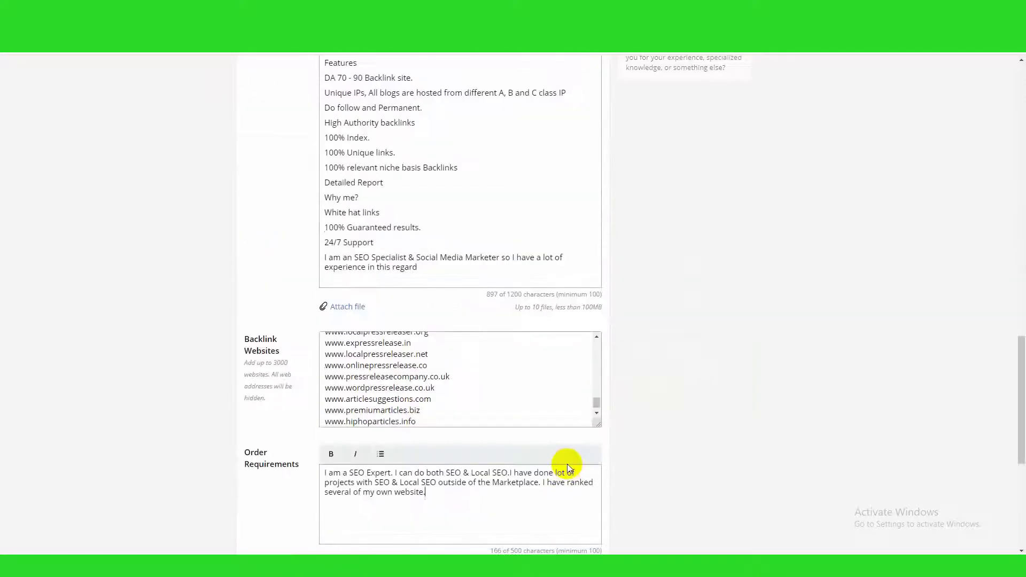
scroll(557, 505, "down", 4)
left_click(574, 393)
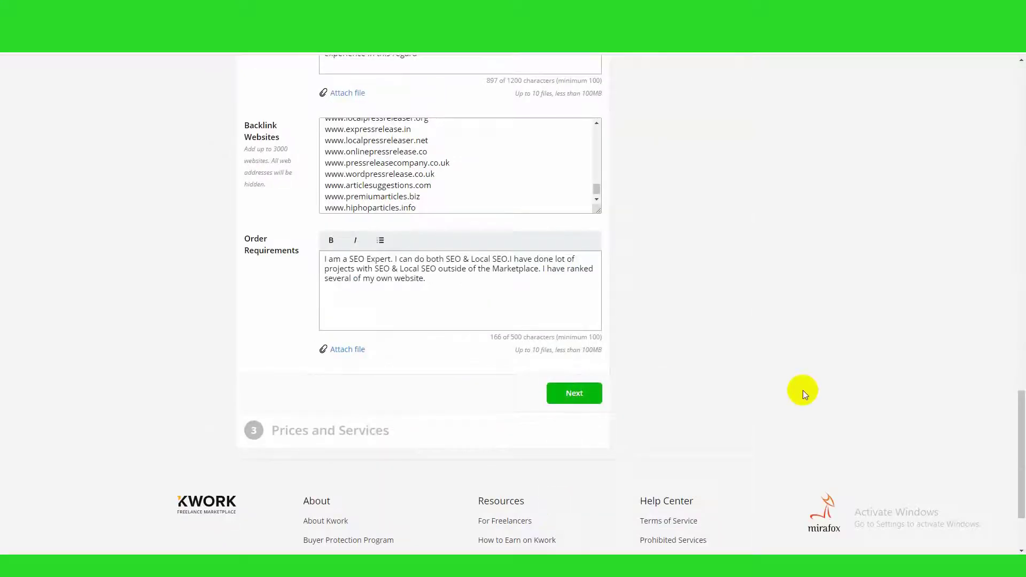
scroll(741, 395, "up", 9)
scroll(740, 392, "down", 12)
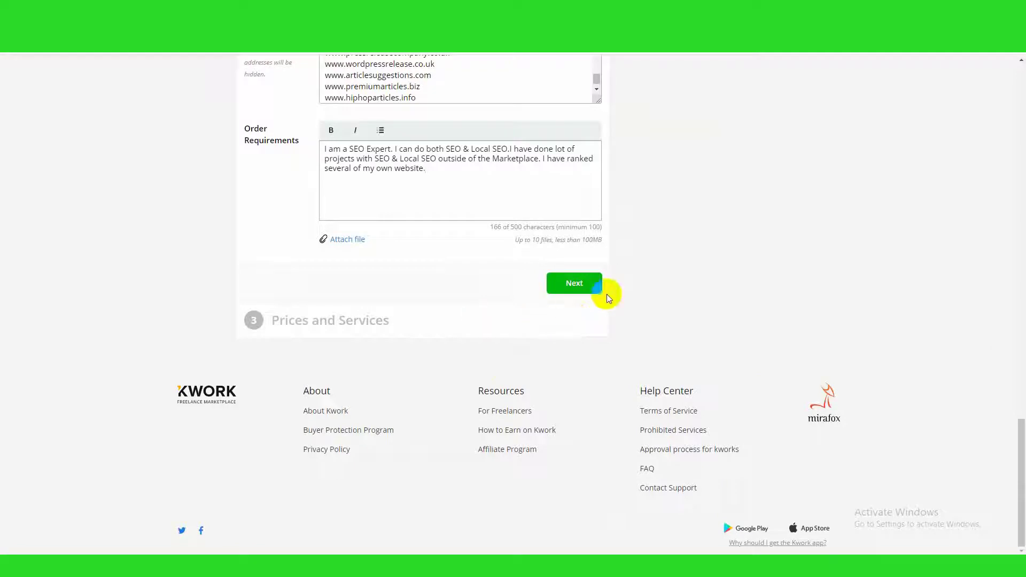
left_click(574, 286)
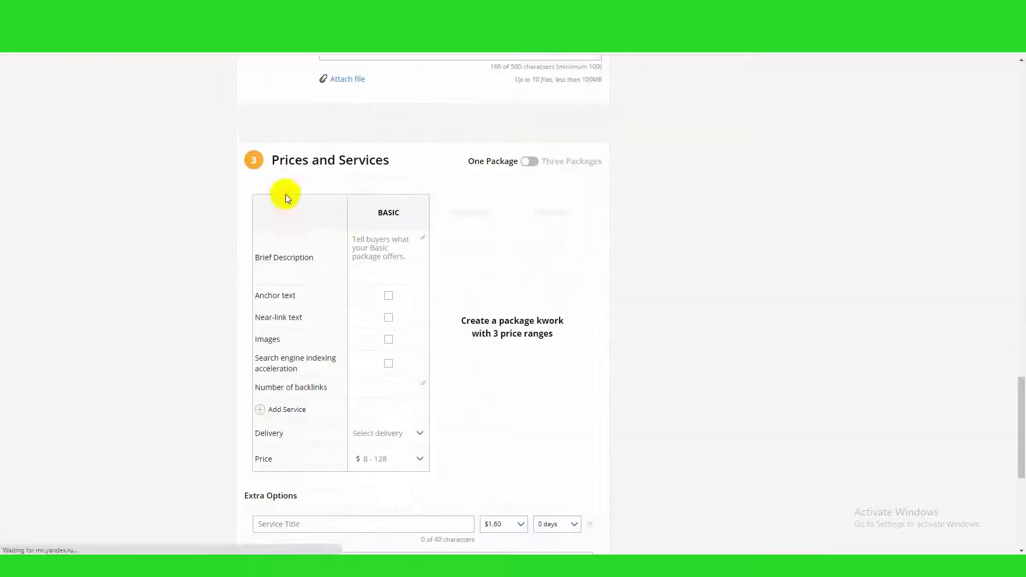
Include Anchor text, Near-link text, Images and Search engine indexing acceleration in the kwork's Basic package.
left_click(403, 237)
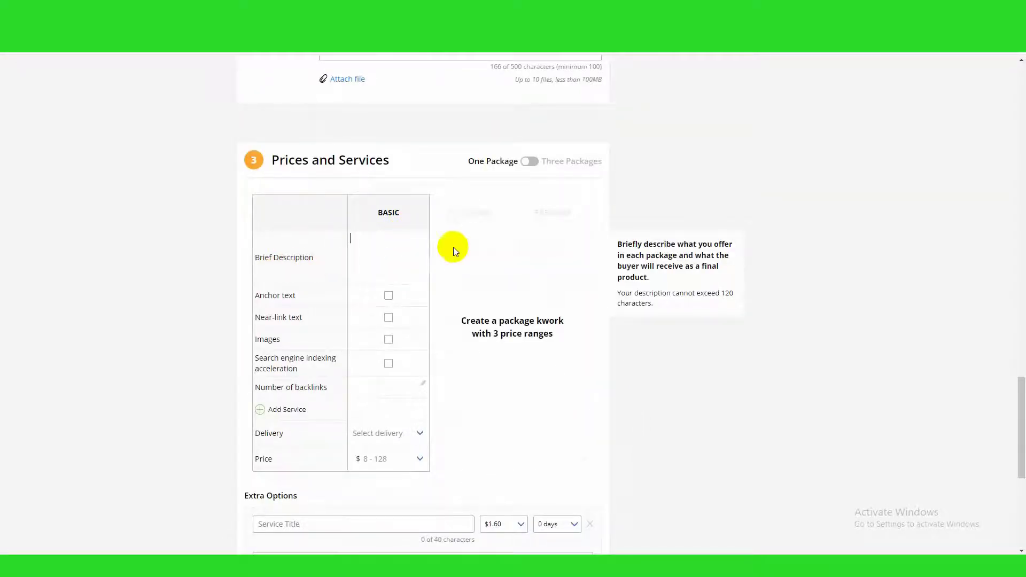
mouse_move(490, 238)
left_click(388, 297)
left_click(389, 319)
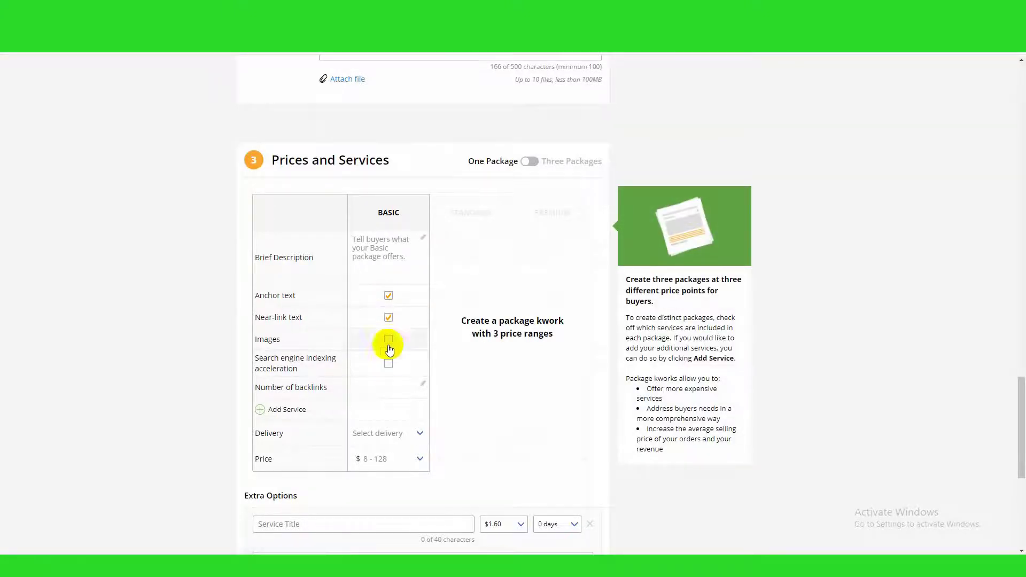
left_click(390, 341)
left_click(391, 366)
scroll(417, 371, "down", 2)
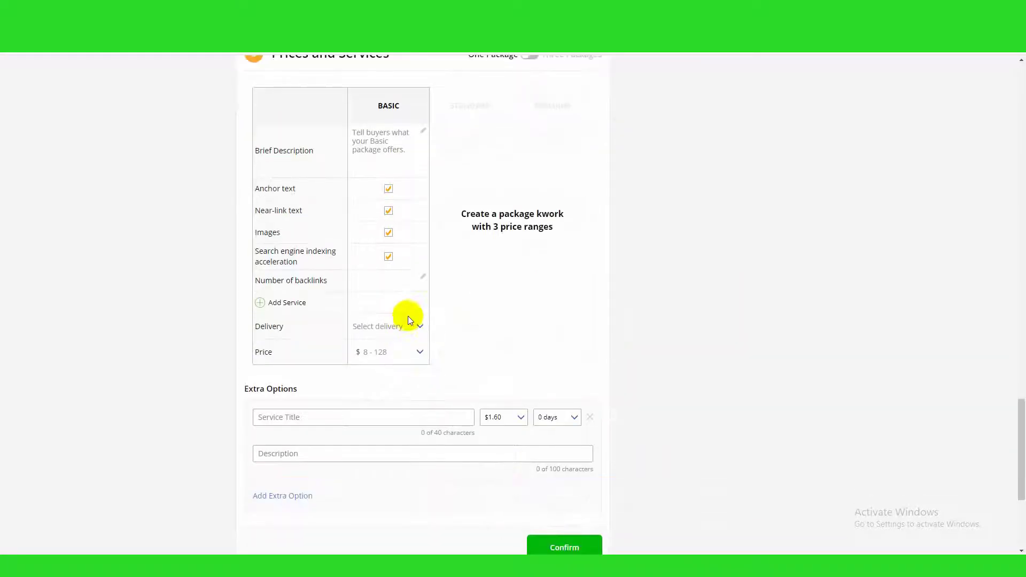
scroll(409, 316, "up", 2)
Copy the Fiverr gig's Basic OffPage SEO Pack description into the Brief Description of the kwork's Basic package.
left_click(401, 247)
left_click(402, 259)
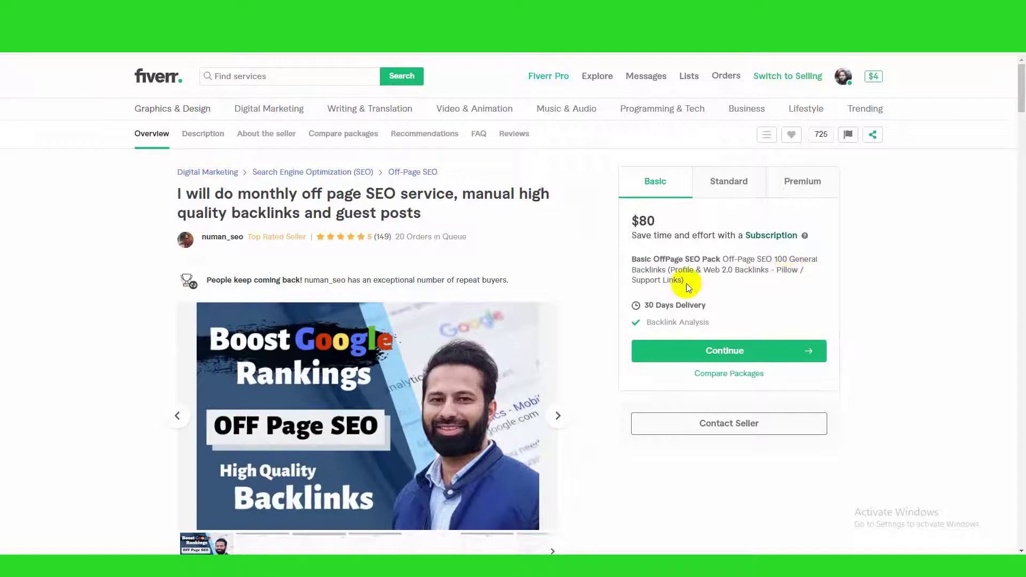
left_click_drag(699, 287, 628, 260)
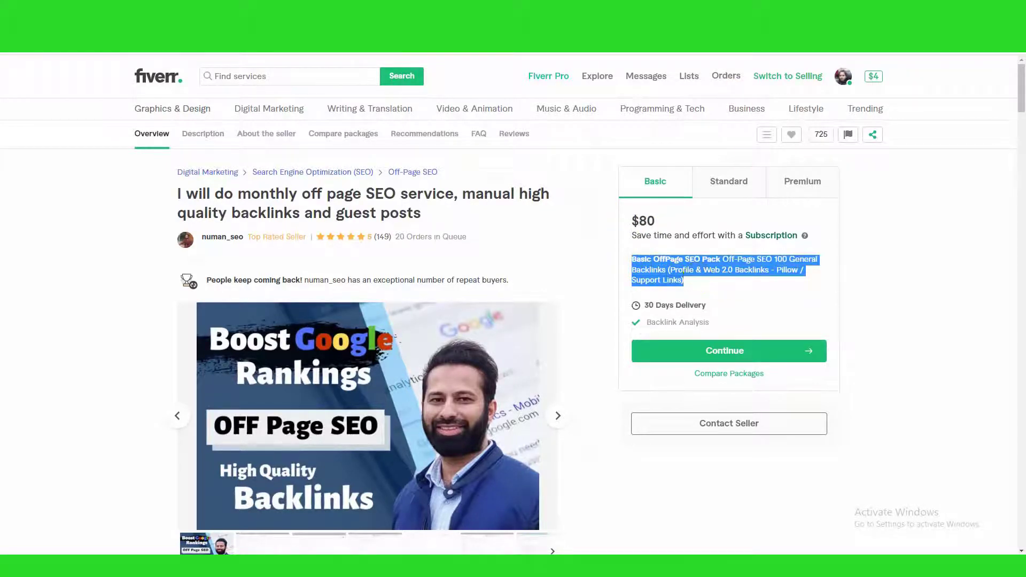
left_click(631, 8)
left_click(375, 263)
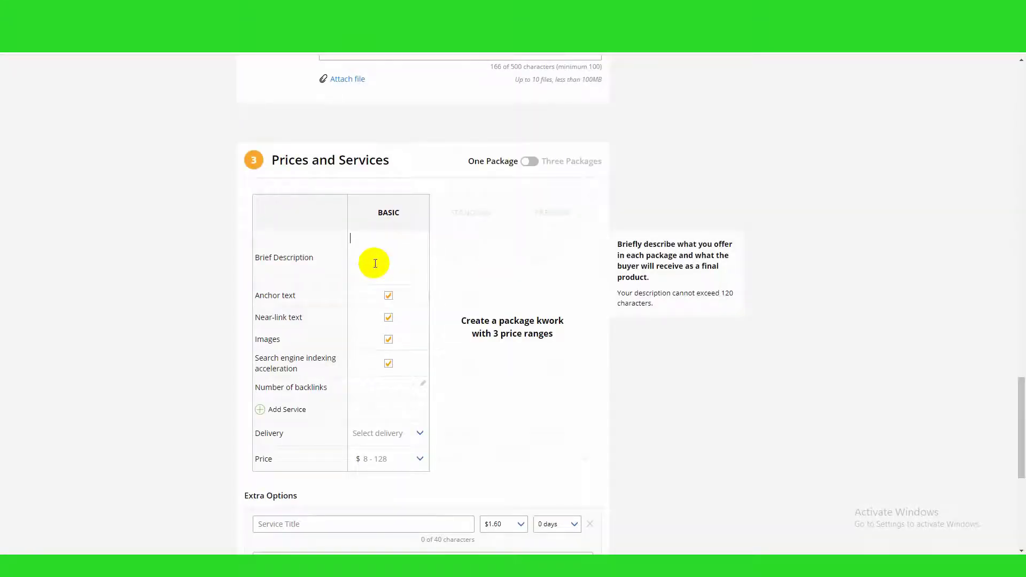
type("Basic Off-Page SEO Full Off-Page SEO 100 General Backlinks (Profile & Web 2.0 Backlinks - Pillow / Support Links)")
Set the Basic package's price to $8.
scroll(406, 388, "down", 2)
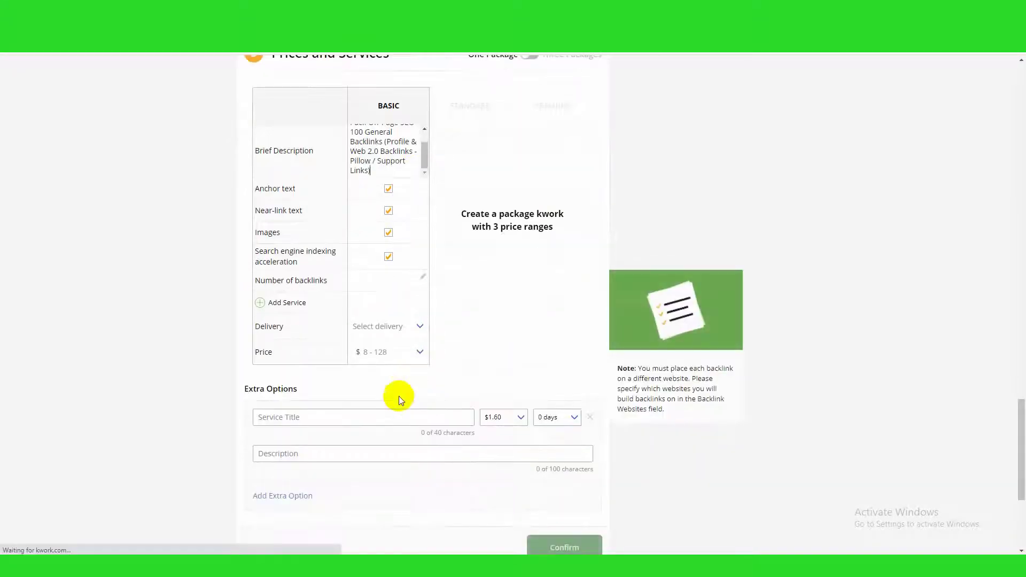
left_click(420, 352)
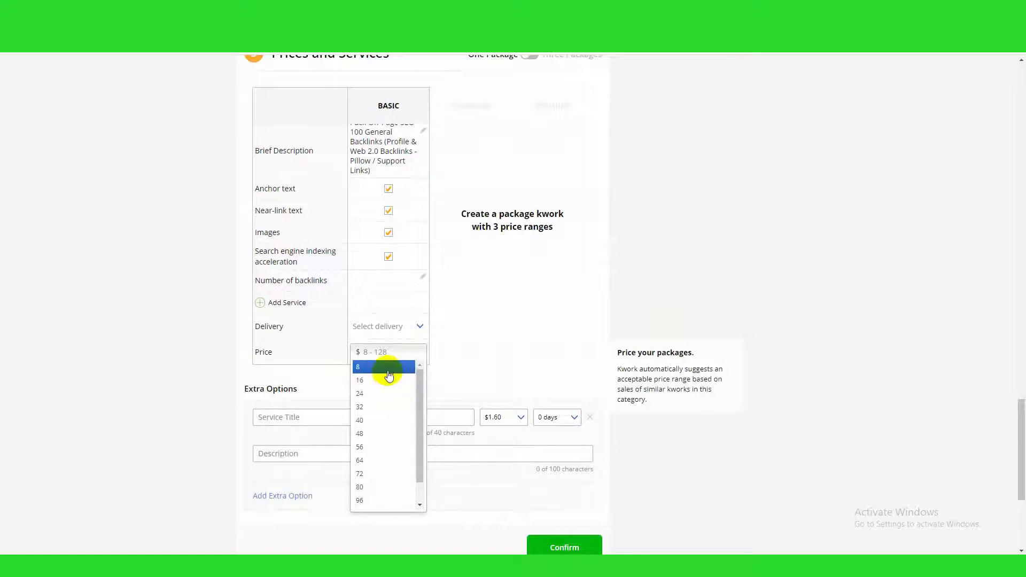
left_click(389, 369)
Change the number of general backlinks in the Basic package's Brief Description to 50.
scroll(389, 320, "up", 2)
left_click(363, 240)
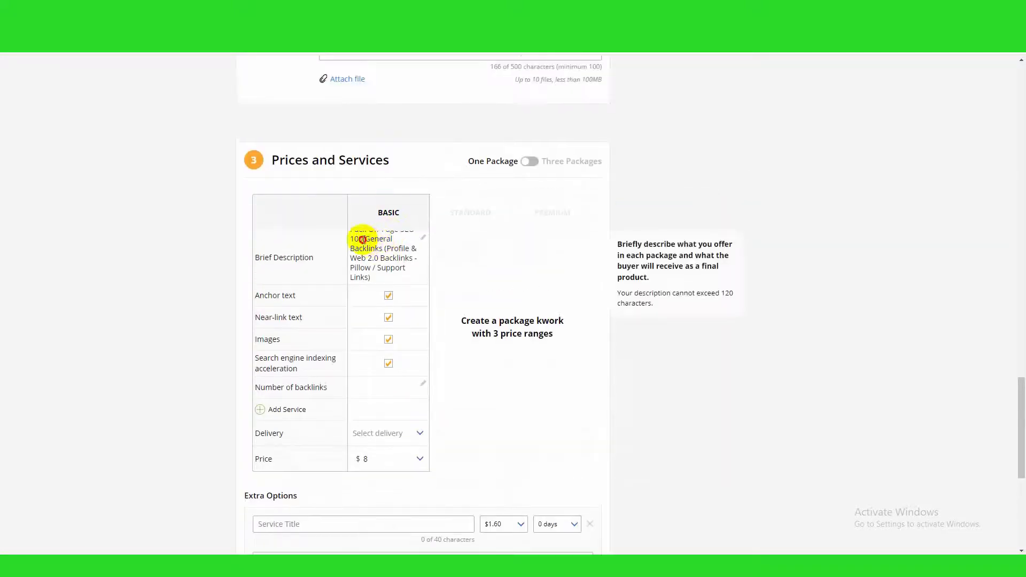
mouse_move(464, 267)
key("BackSpace")
key("BackSpace")
key("BackSpace")
key("BackSpace")
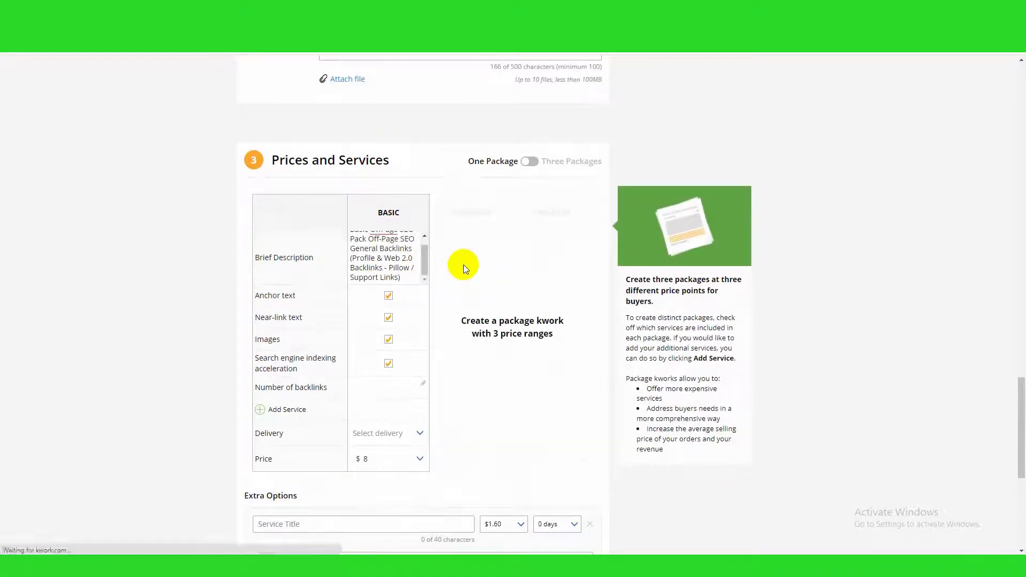
type("500")
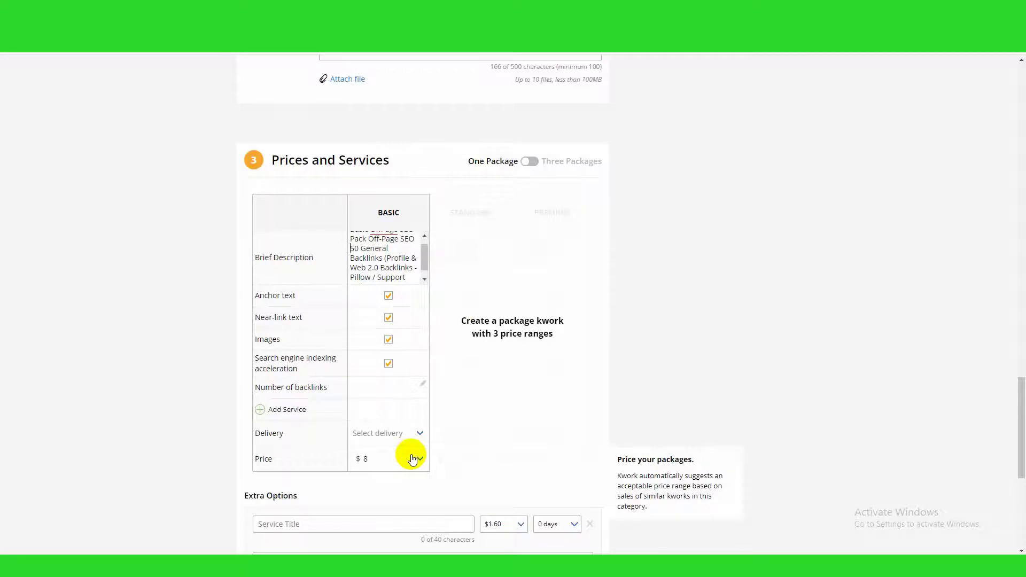
Review the kwork form from Prices and Services and Extra Options back up to the category, topics and cover image.
scroll(499, 341, "down", 3)
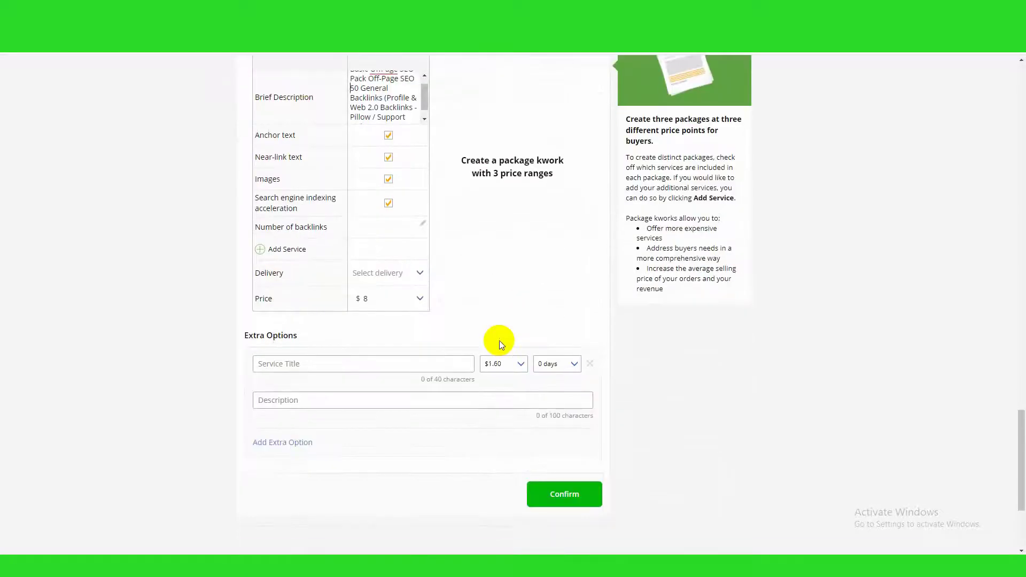
scroll(519, 332, "up", 2)
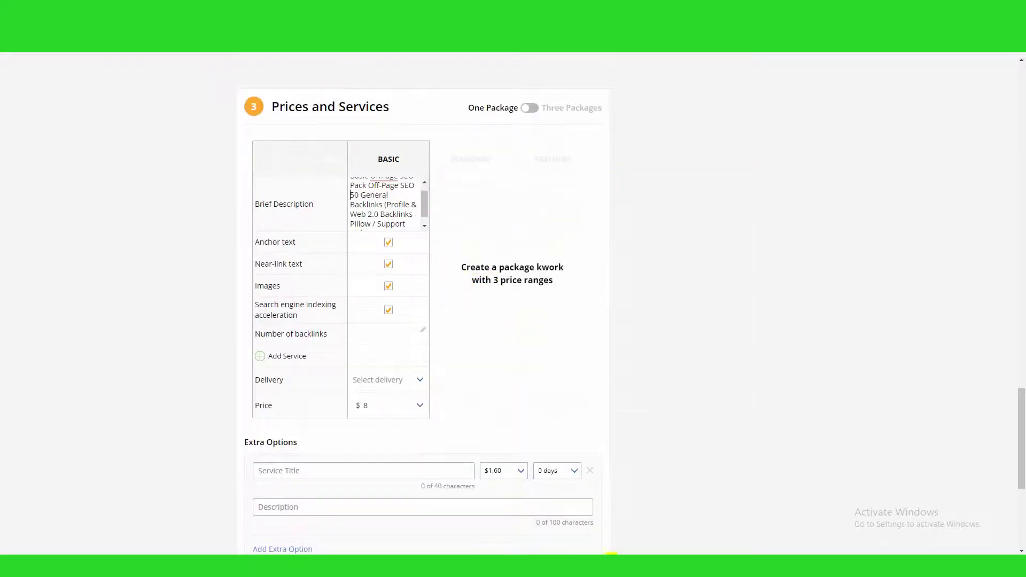
scroll(561, 417, "down", 4)
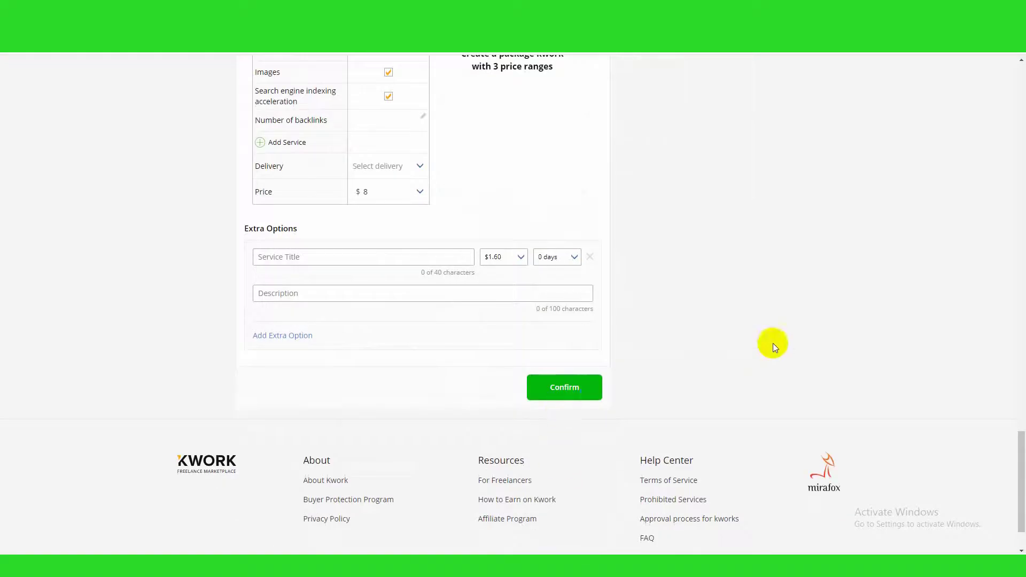
scroll(775, 348, "up", 20)
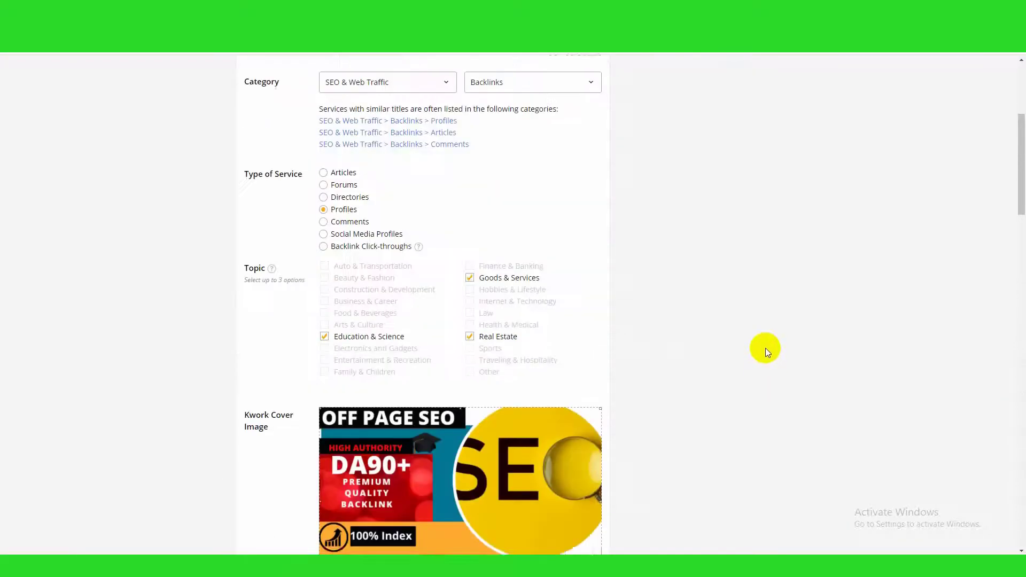
scroll(748, 350, "up", 5)
scroll(713, 341, "down", 5)
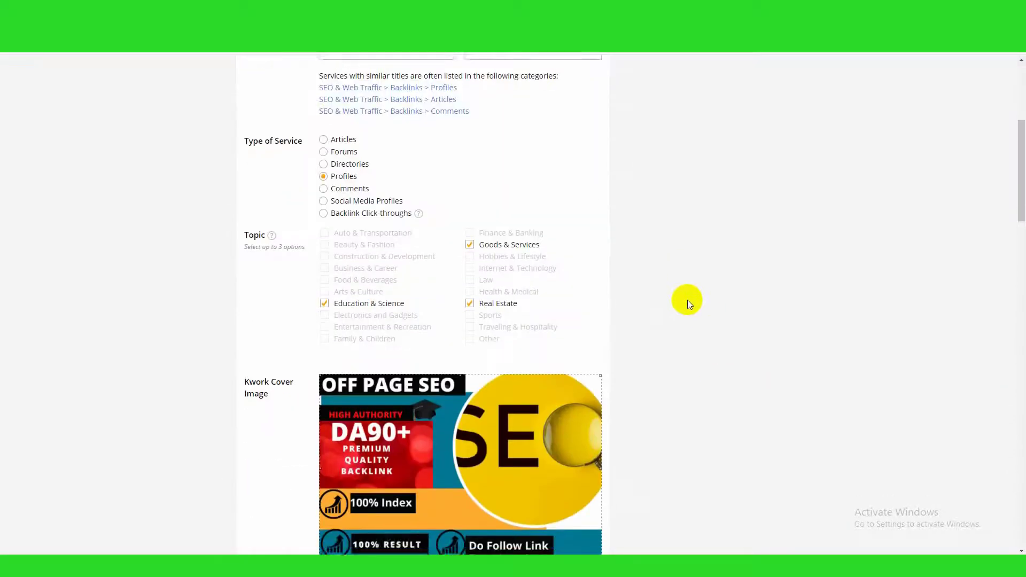
scroll(687, 300, "down", 3)
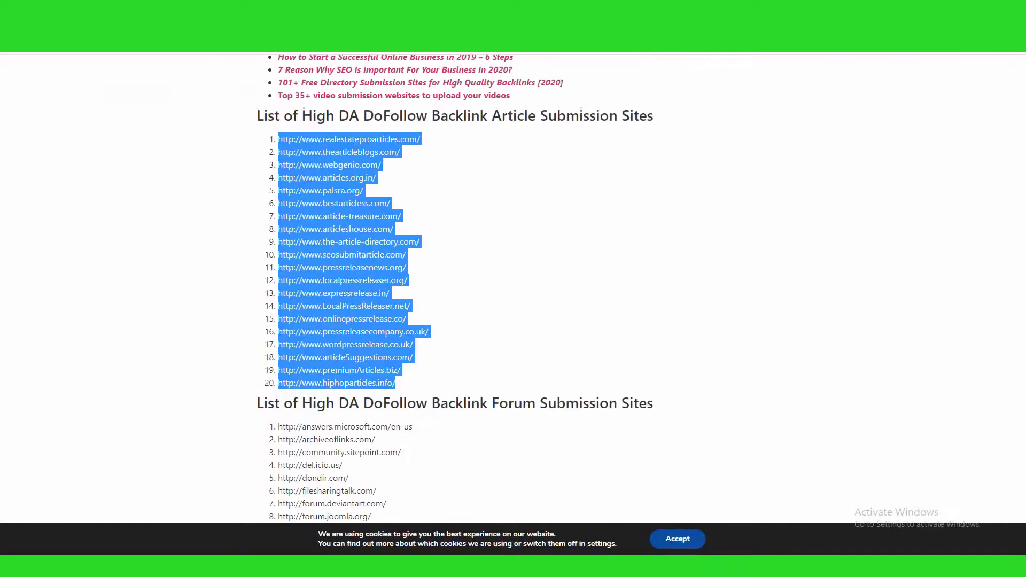
left_click(835, 219)
scroll(742, 55, "up", 1)
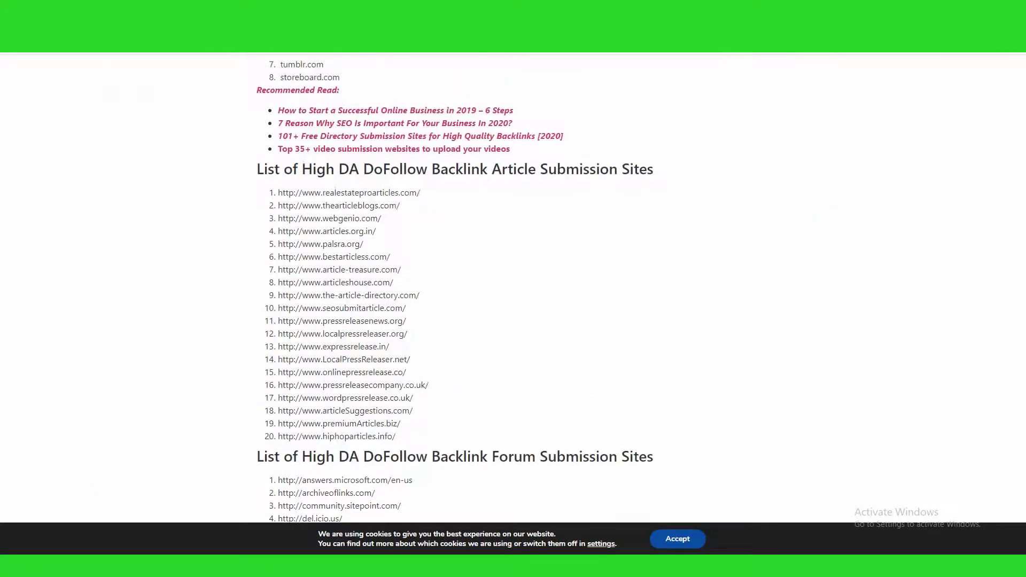
key("ctrl+t")
left_click(321, 28)
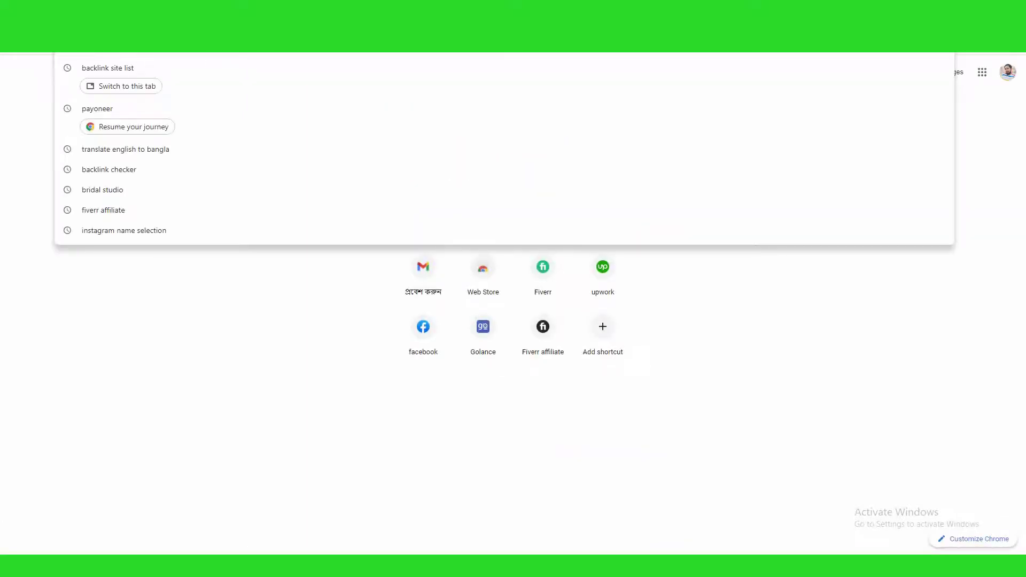
type("kw")
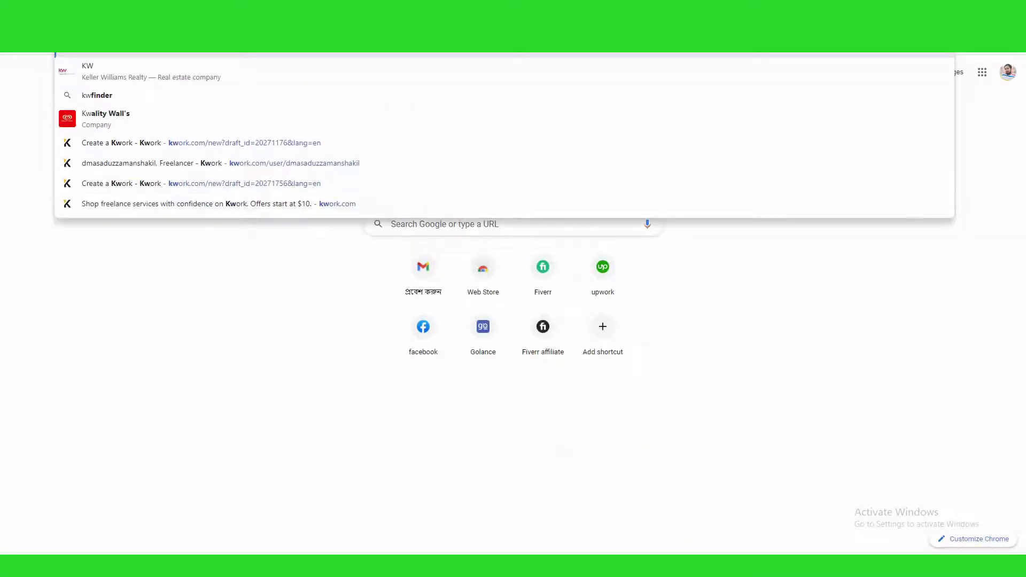
type("or")
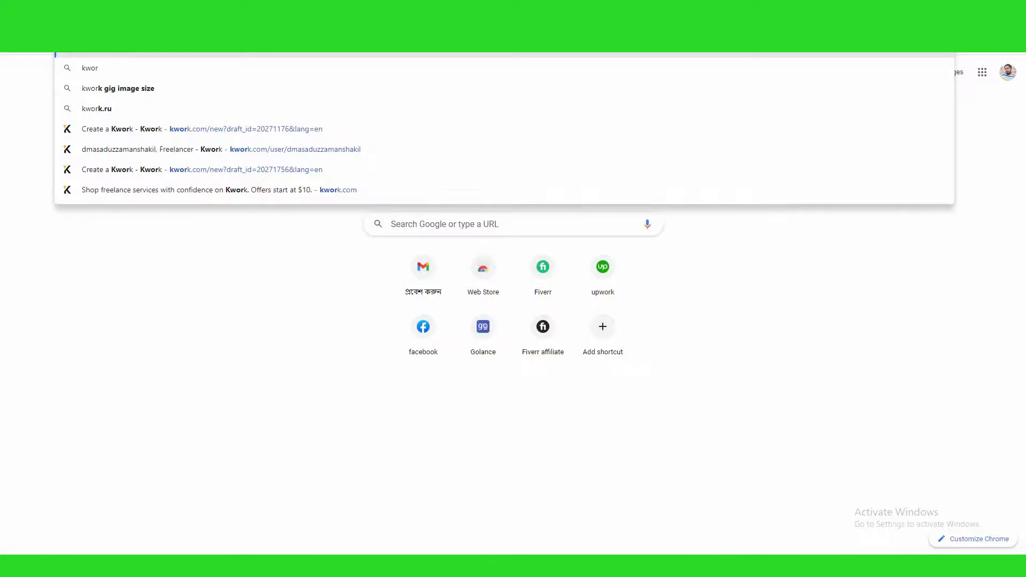
key("ctrl+w")
Return to the Kwork marketplace page, switch the account to buyer mode and open the Backlinks category.
key("ctrl+Tab")
scroll(848, 176, "up", 4)
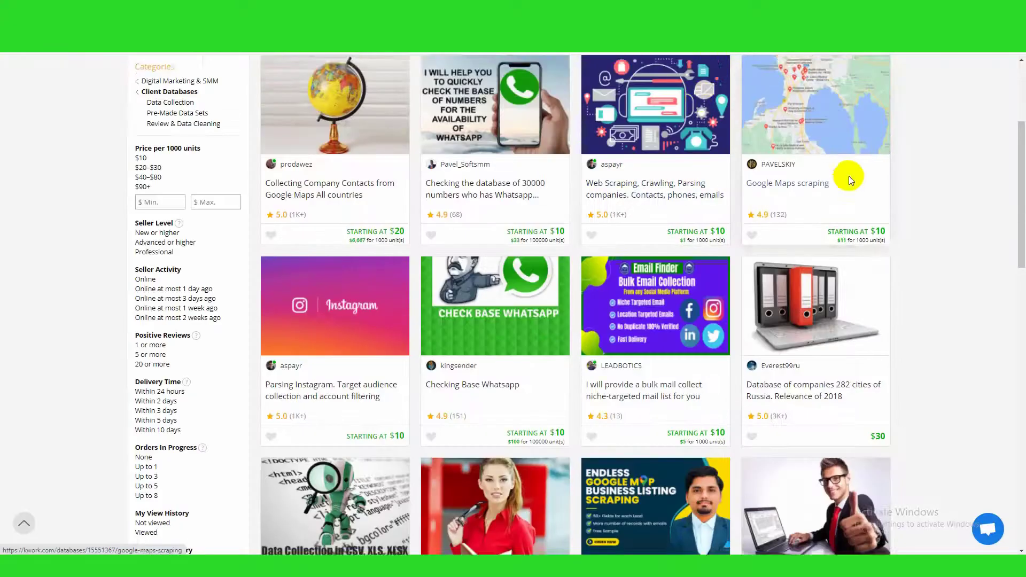
mouse_move(867, 72)
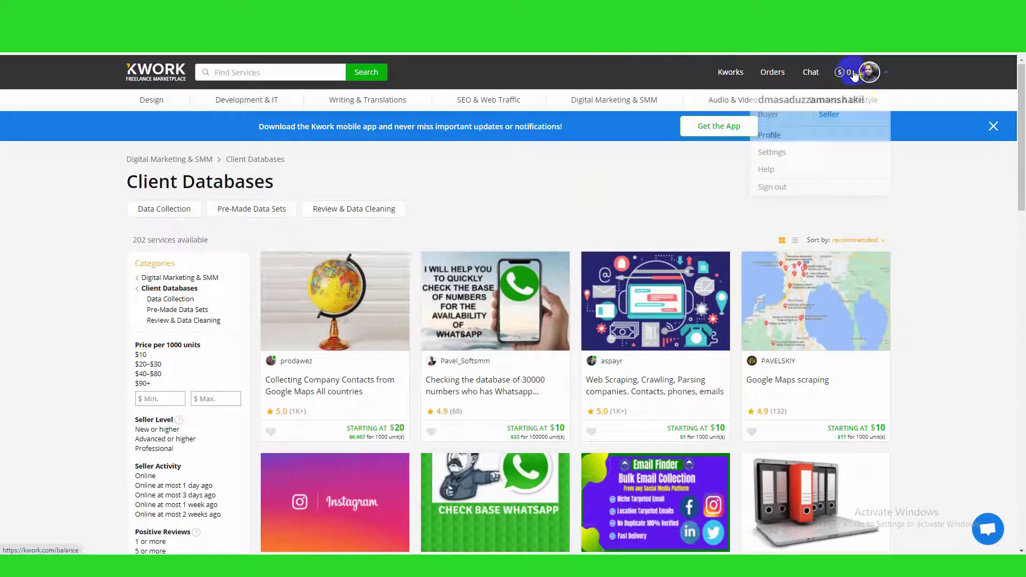
left_click(771, 118)
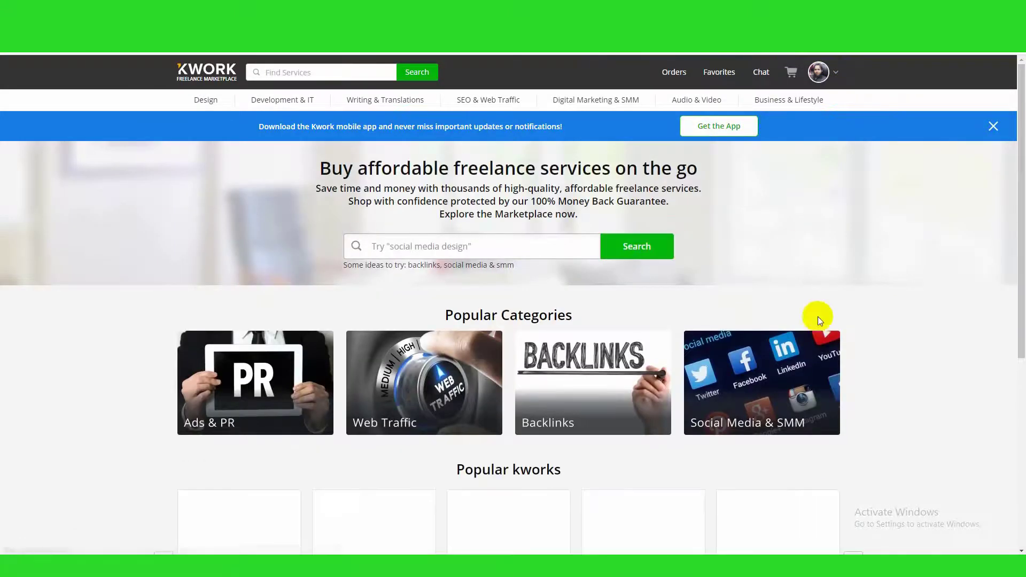
scroll(853, 376, "down", 5)
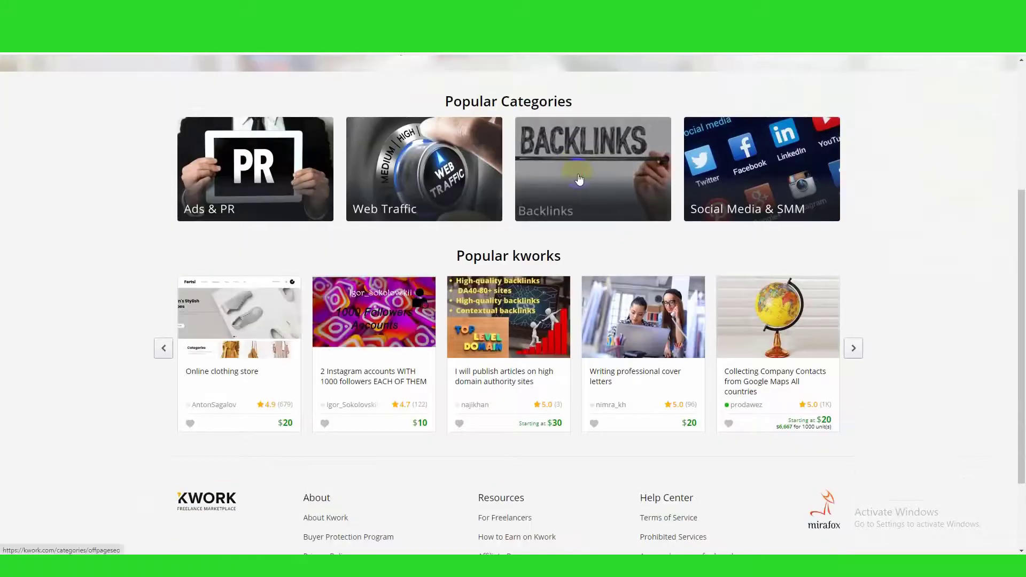
left_click(579, 179)
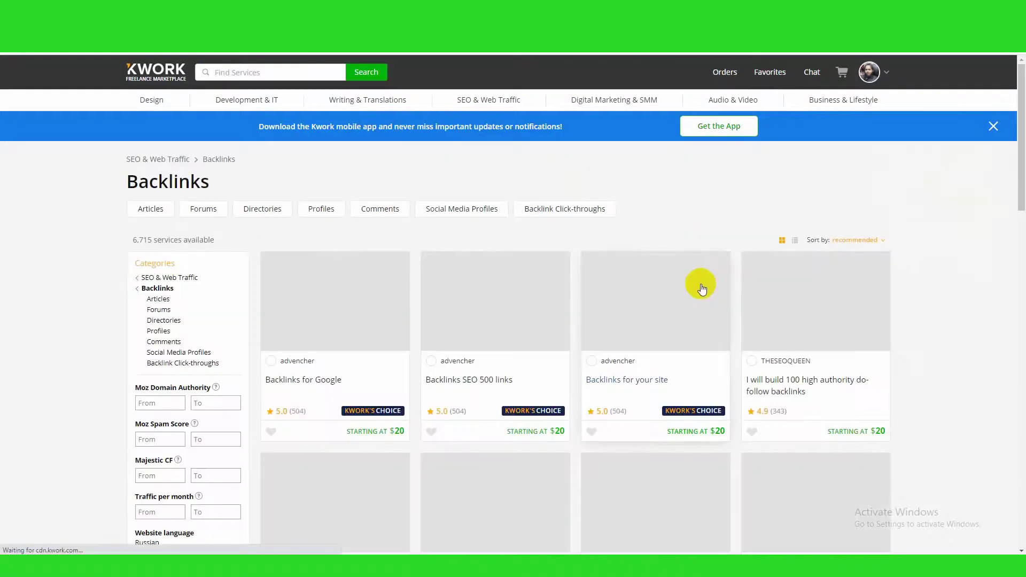
Examine the Backlinks listings for competing sellers' titles, ratings, prices and the number of available services.
scroll(702, 289, "down", 5)
scroll(719, 334, "up", 2)
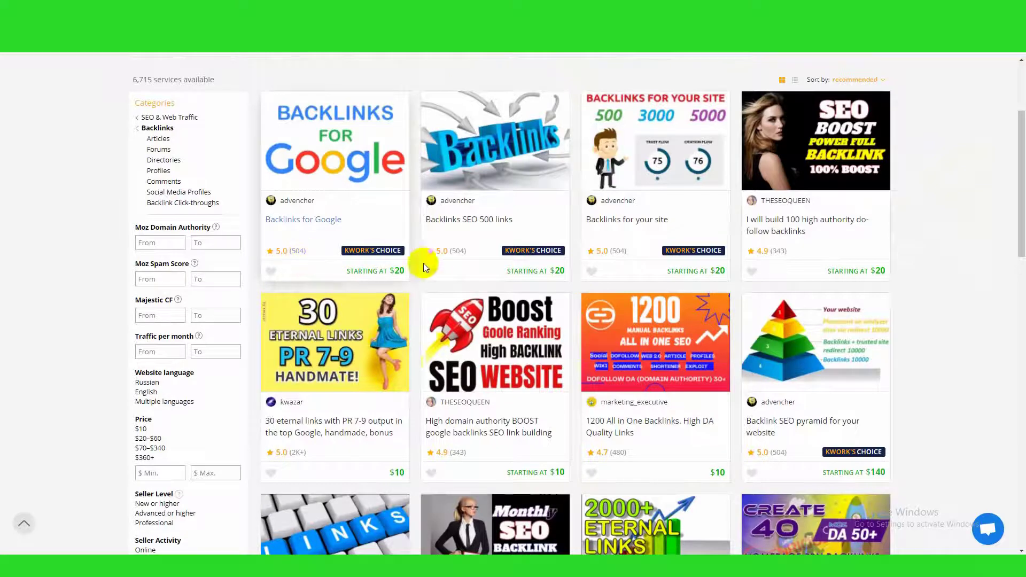
scroll(658, 272, "down", 1)
scroll(658, 264, "down", 1)
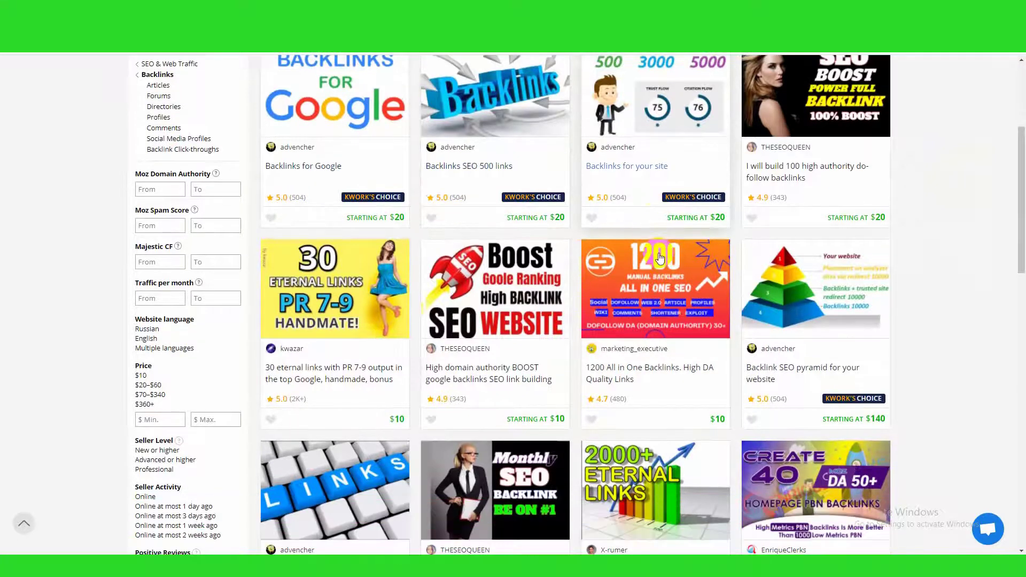
scroll(782, 204, "down", 2)
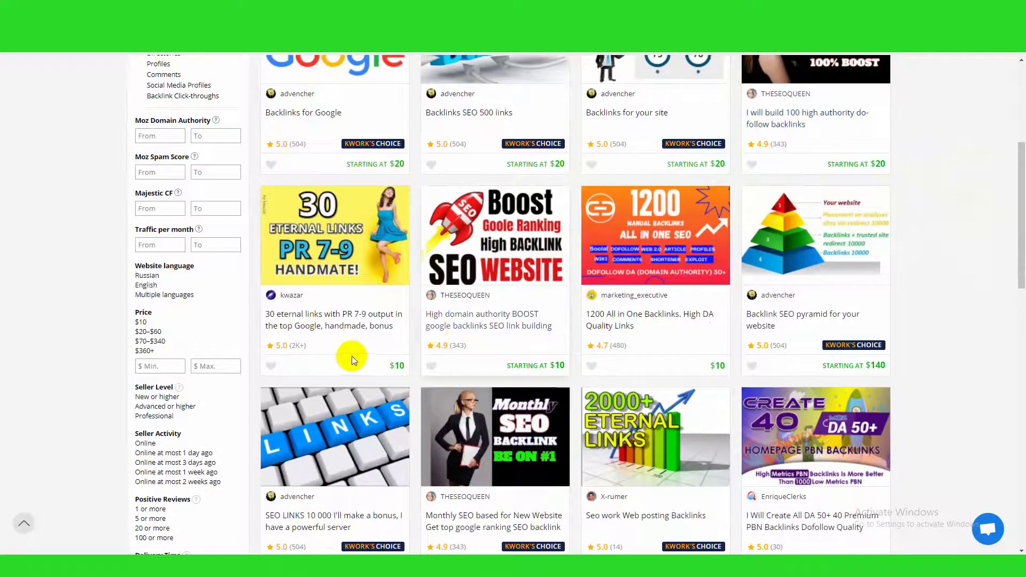
scroll(299, 301, "down", 2)
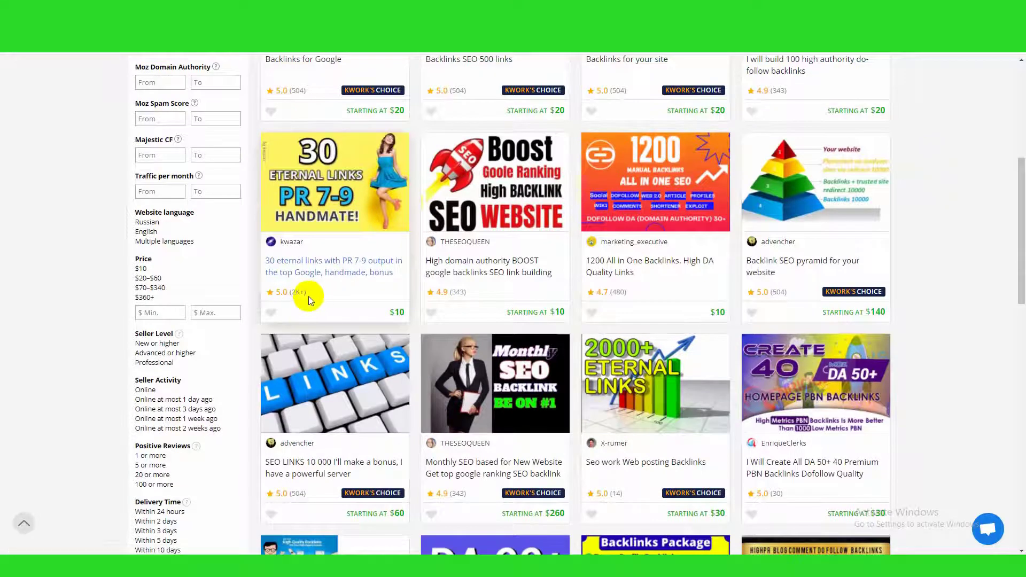
scroll(329, 287, "down", 2)
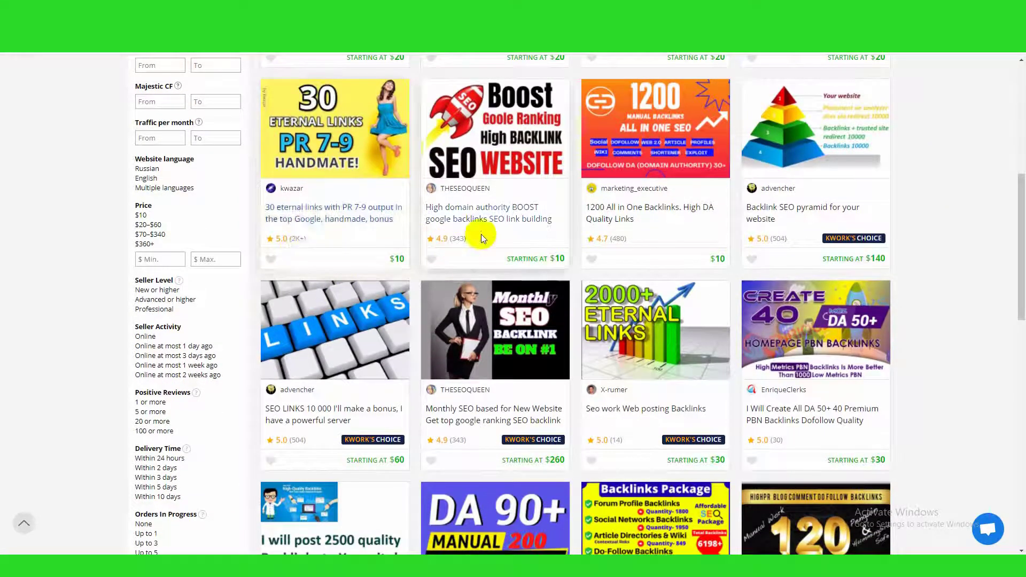
scroll(760, 297, "up", 4)
scroll(760, 298, "up", 3)
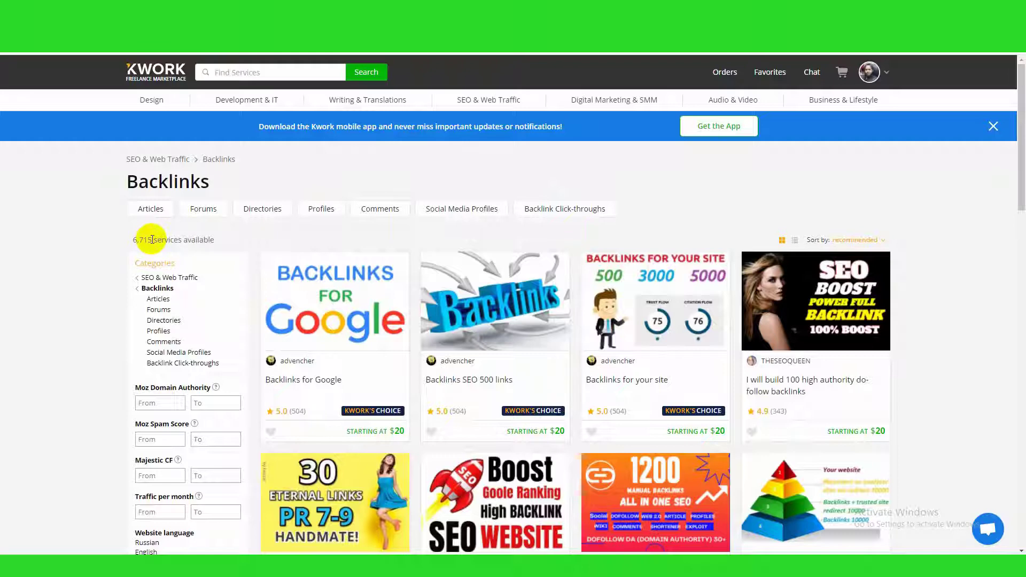
scroll(275, 332, "down", 2)
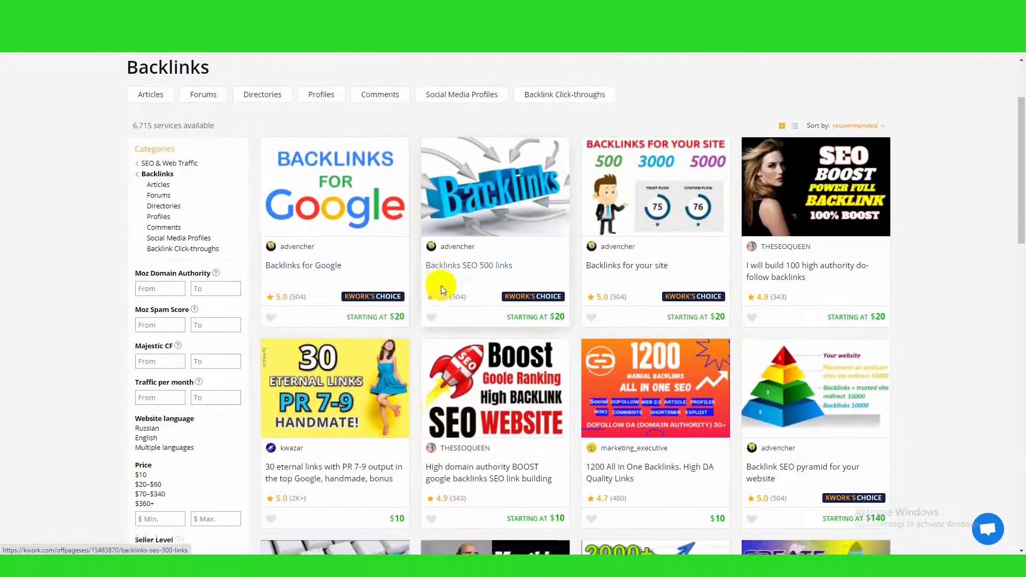
scroll(441, 285, "down", 4)
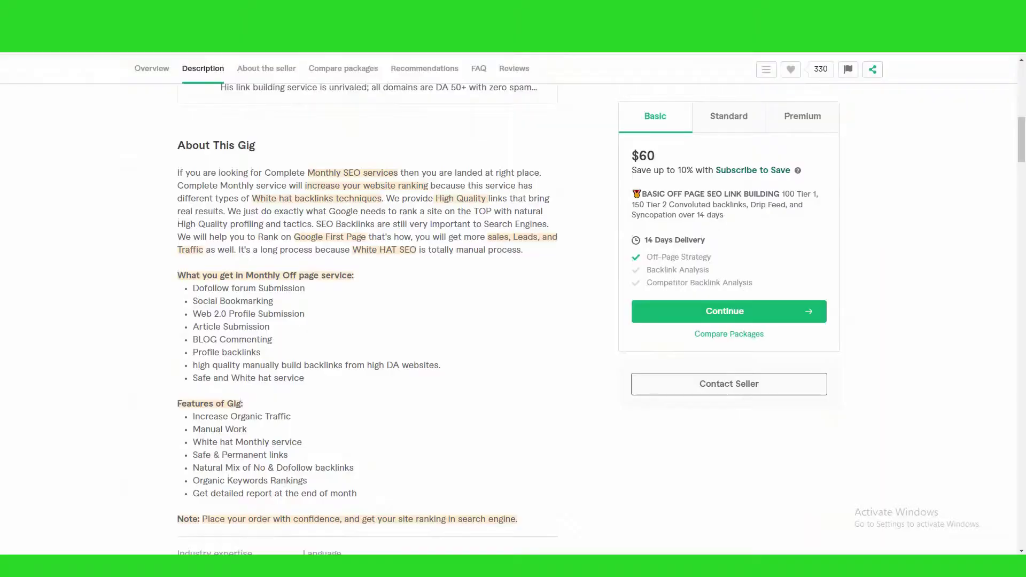
Search Fiverr for "off page SEO" and compare its competition with Kwork's Backlinks listings.
scroll(536, 342, "up", 10)
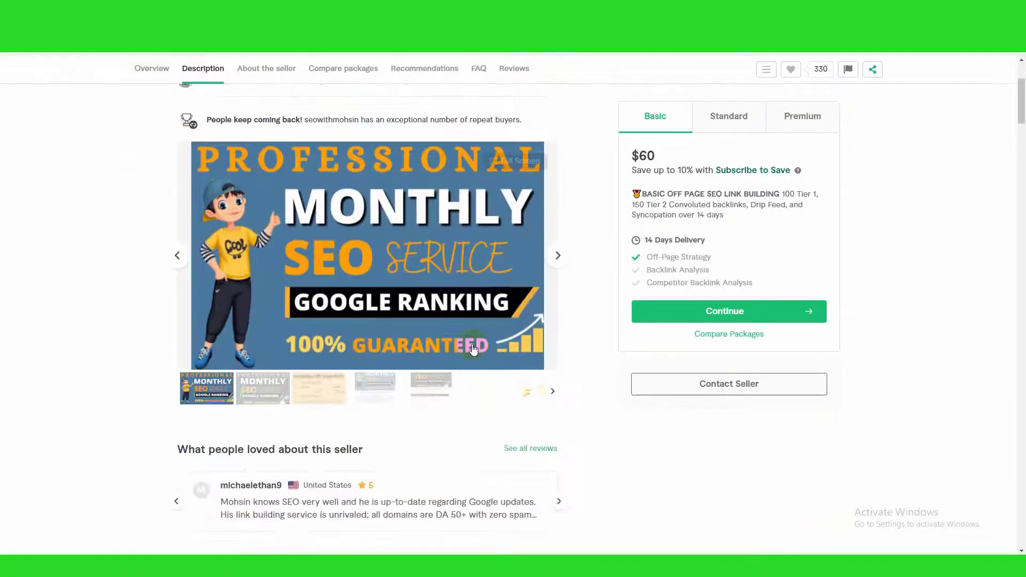
left_click(266, 75)
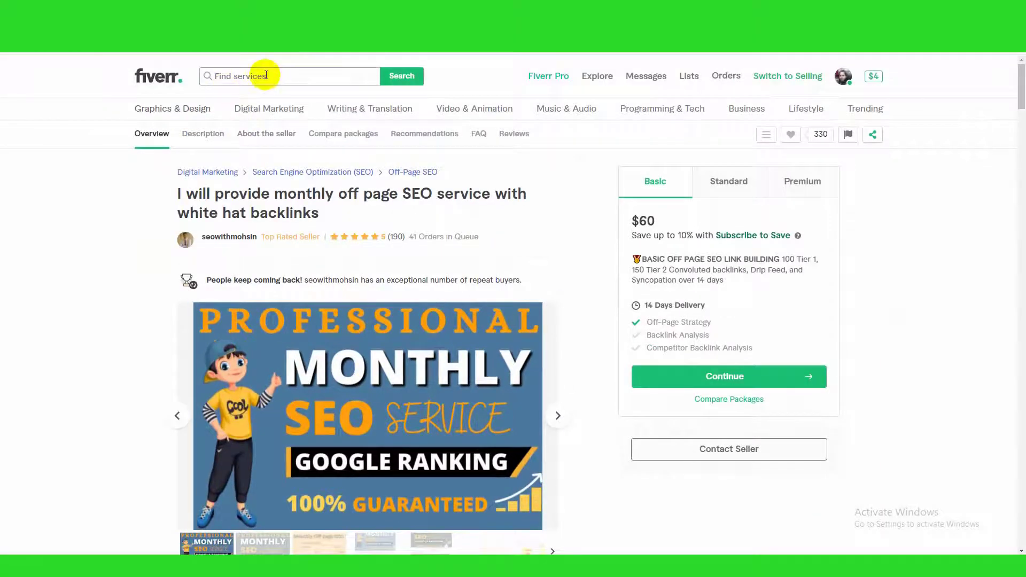
type("o")
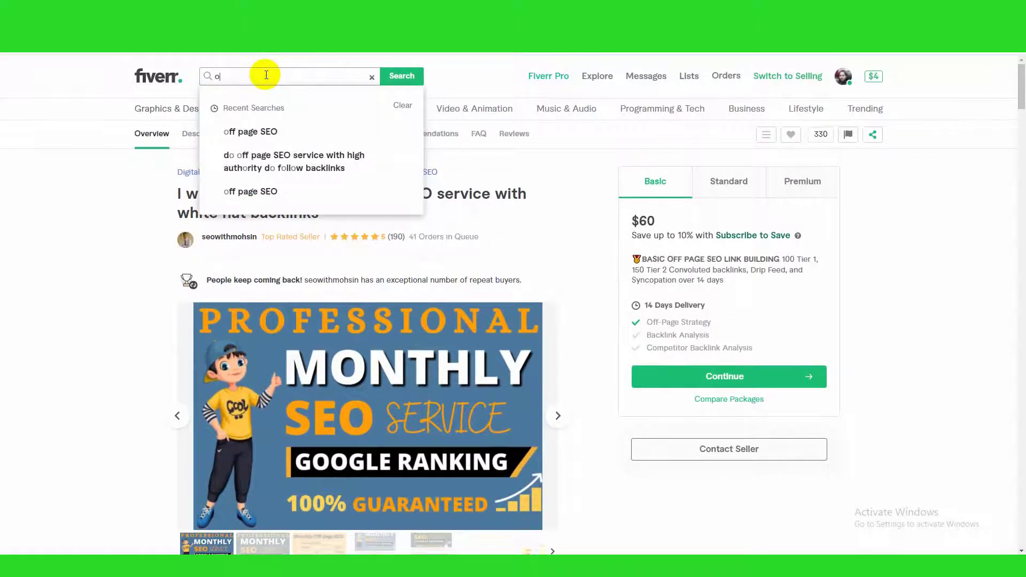
left_click(258, 131)
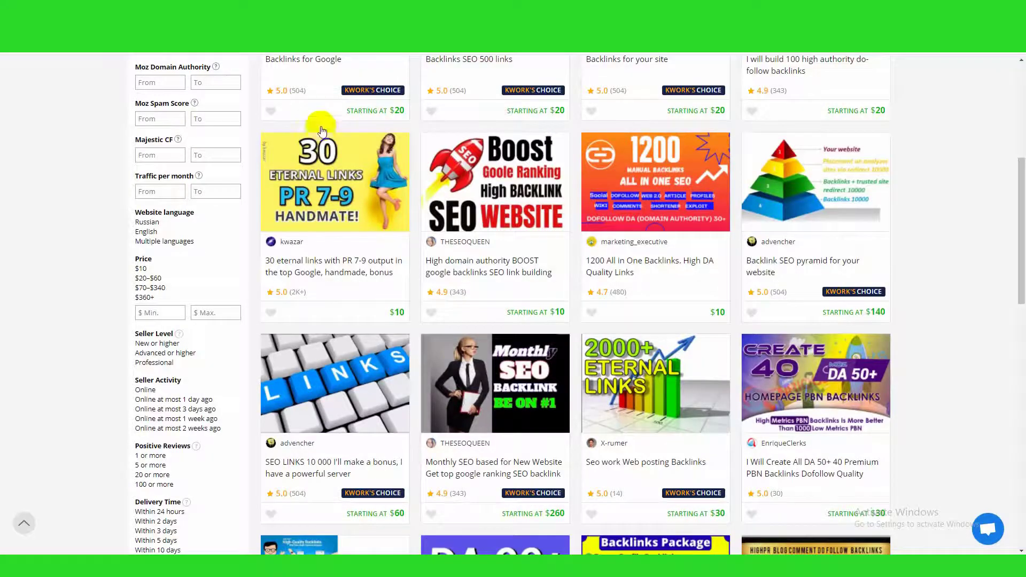
scroll(339, 143, "up", 3)
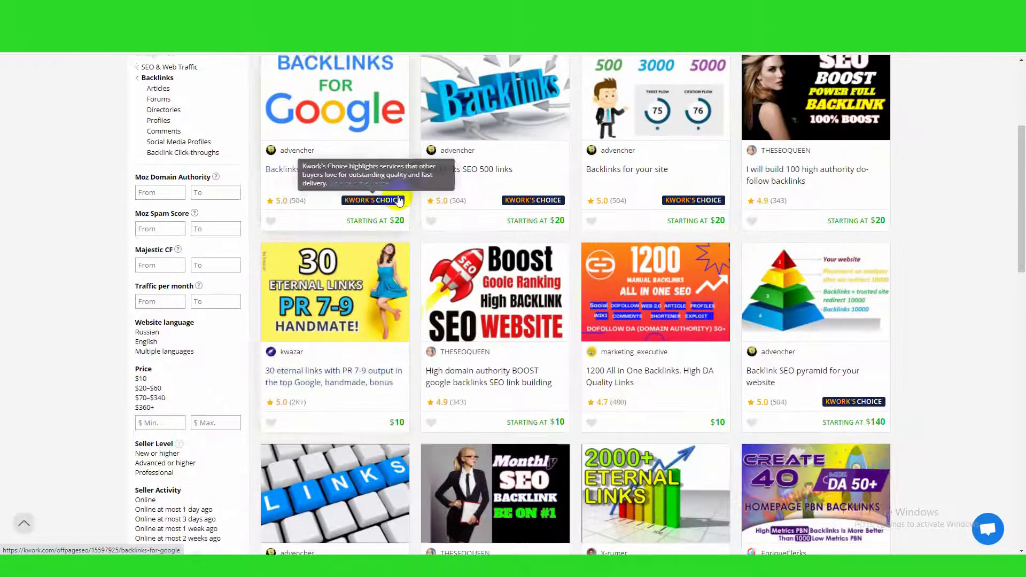
scroll(400, 200, "up", 4)
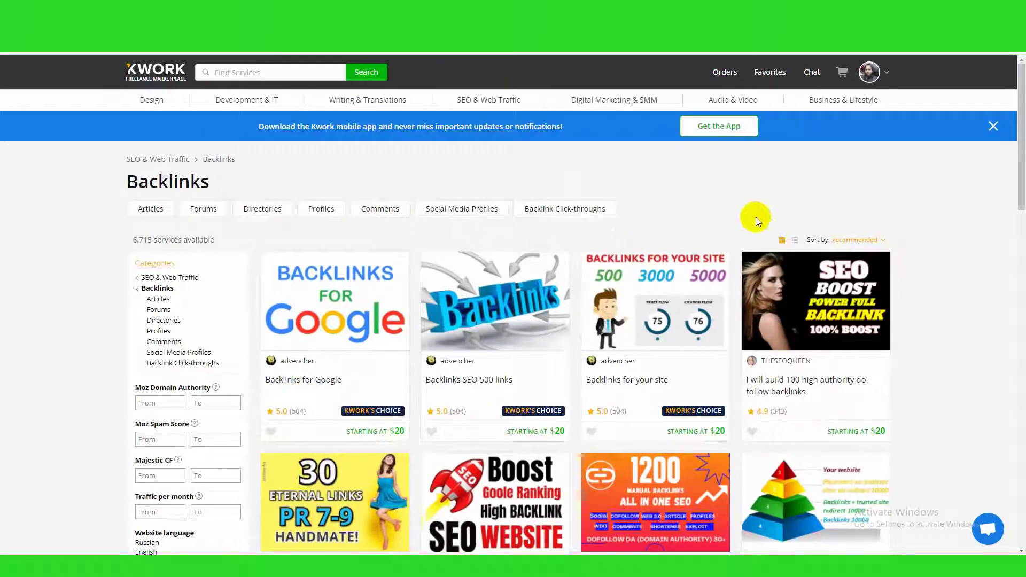